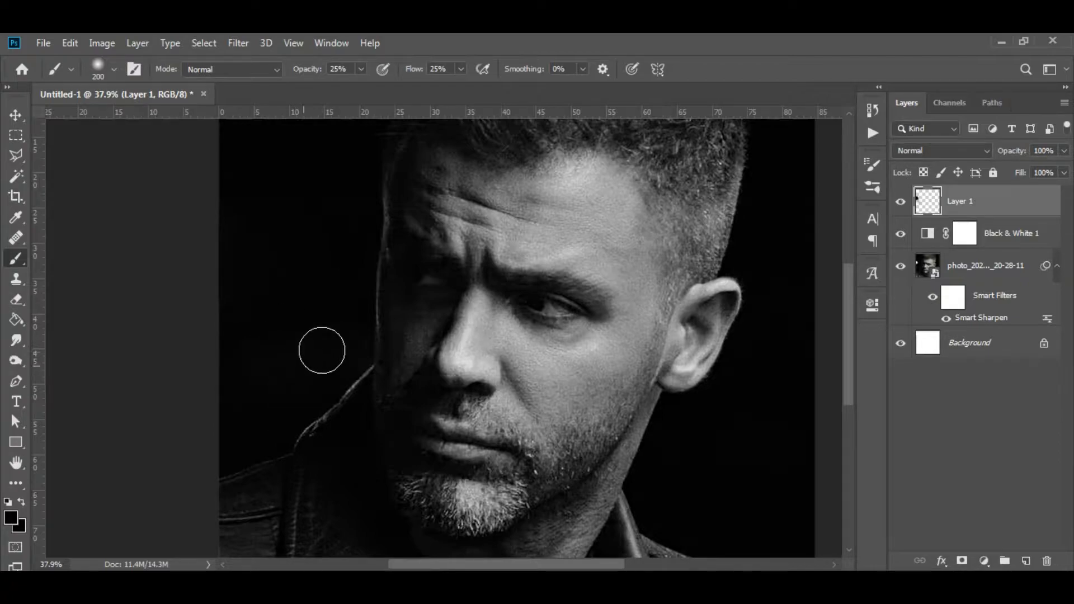
- Add a Curves adjustment layer above the Black & White layer, lifting the brighter tones and anchoring the shadows
scroll(551, 352, down, 3)
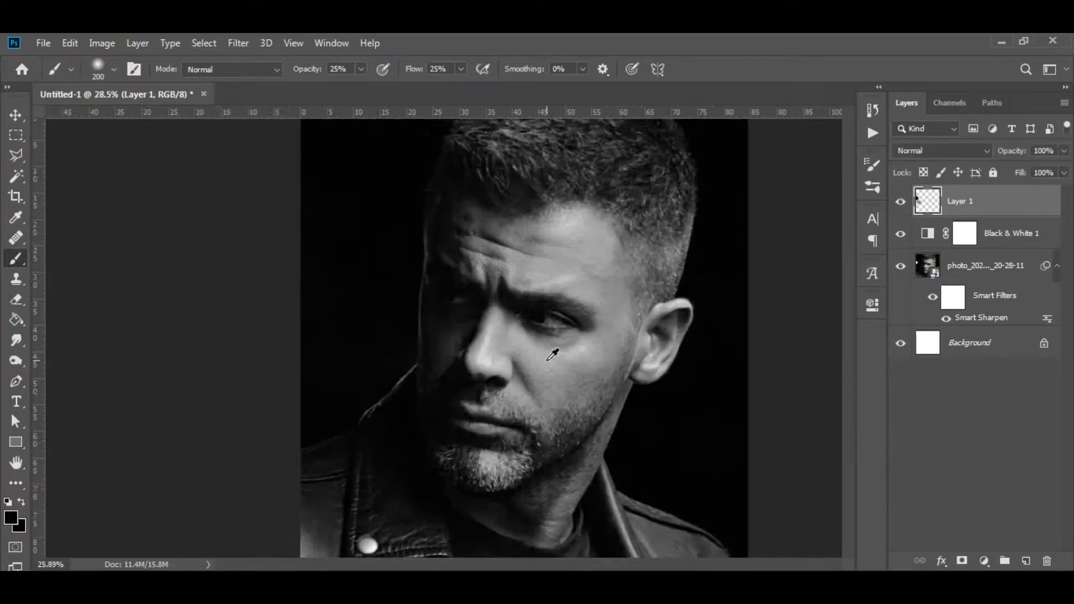
scroll(539, 365, up, 1)
key(v)
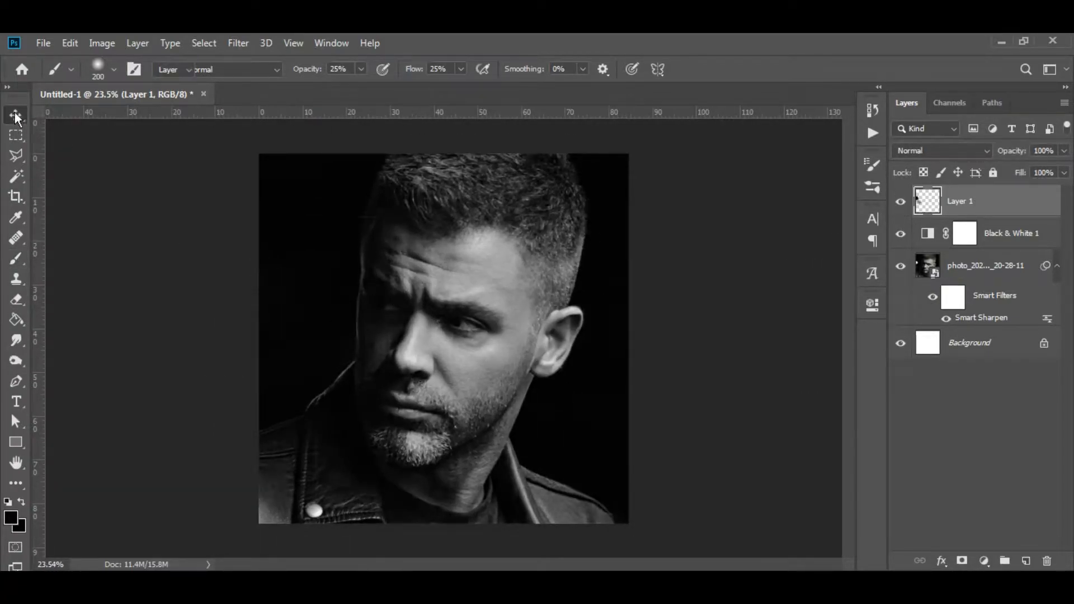
scroll(545, 370, up, 2)
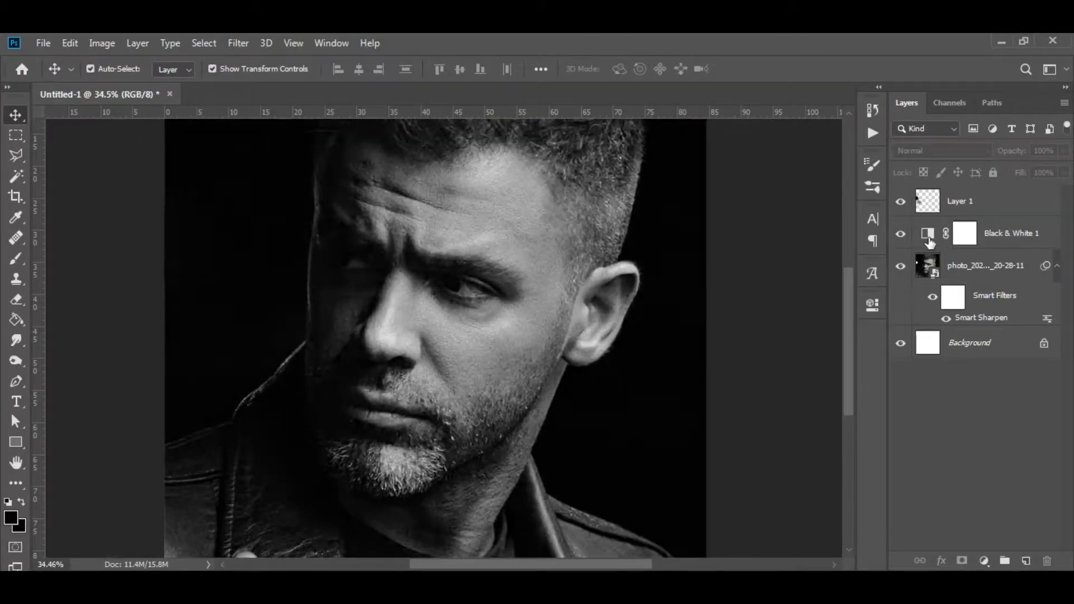
click(998, 233)
click(984, 561)
click(998, 352)
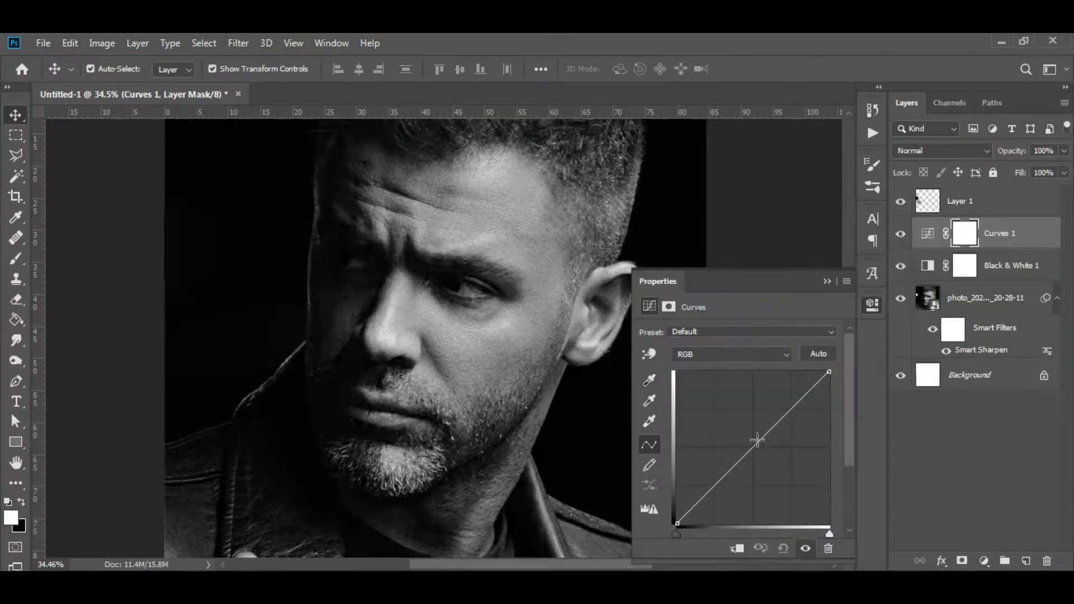
drag(776, 427, 773, 420)
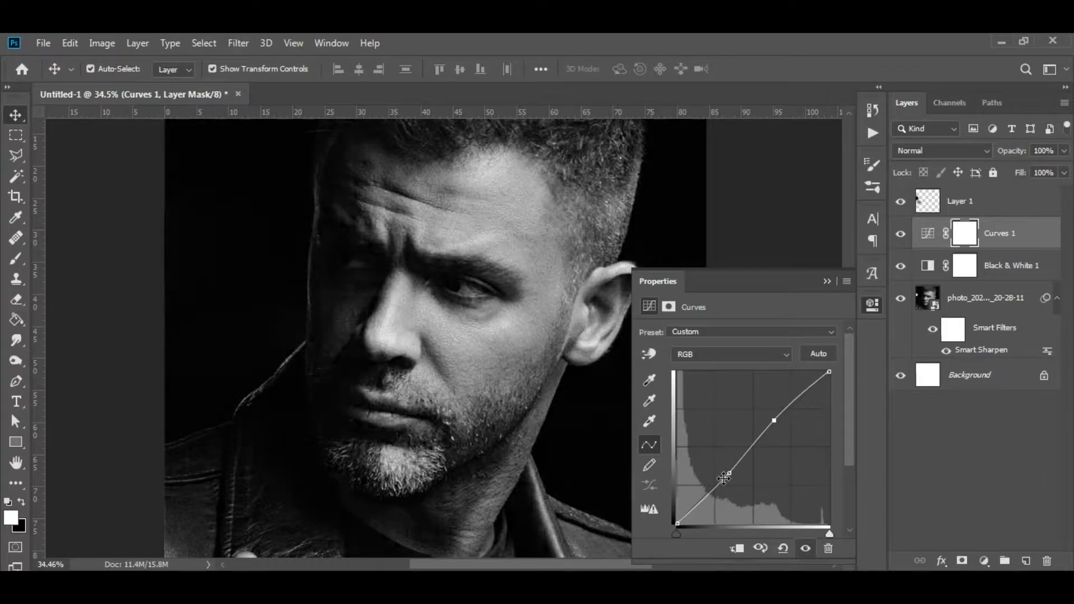
click(827, 281)
- Draw a straight diagonal path with the Pen tool from beside the ear outside the canvas to below the jacket collar
scroll(454, 358, down, 3)
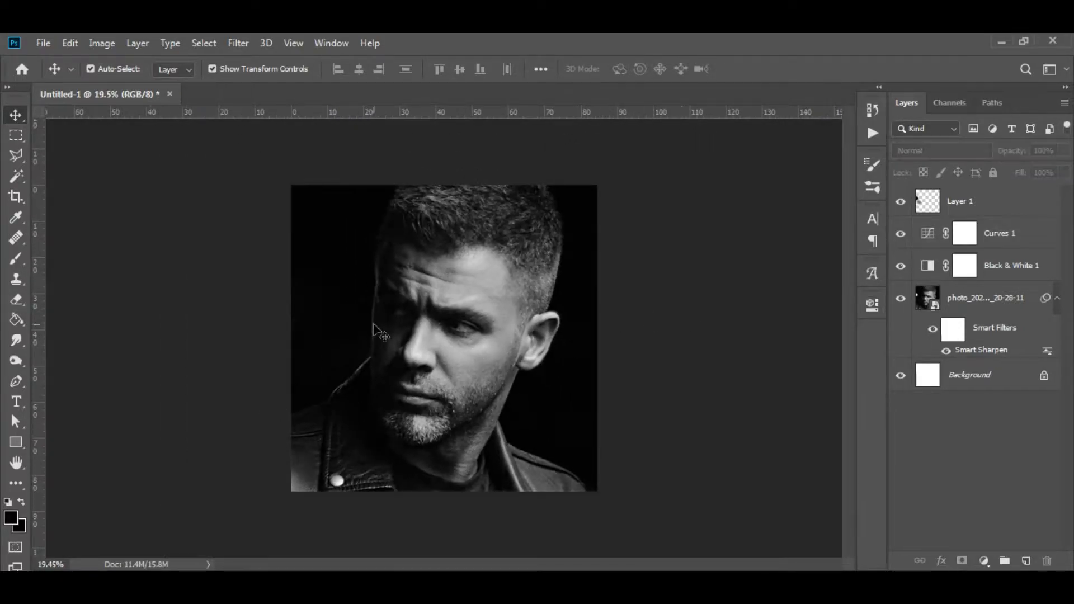
scroll(447, 338, up, 1)
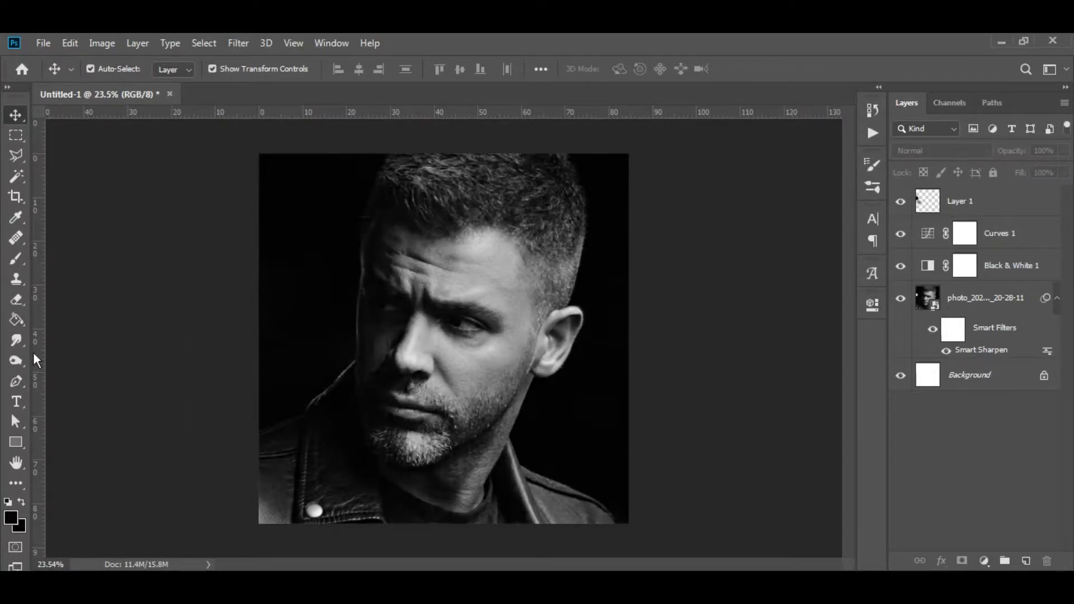
click(17, 381)
scroll(606, 413, up, 1)
scroll(534, 387, down, 2)
click(645, 267)
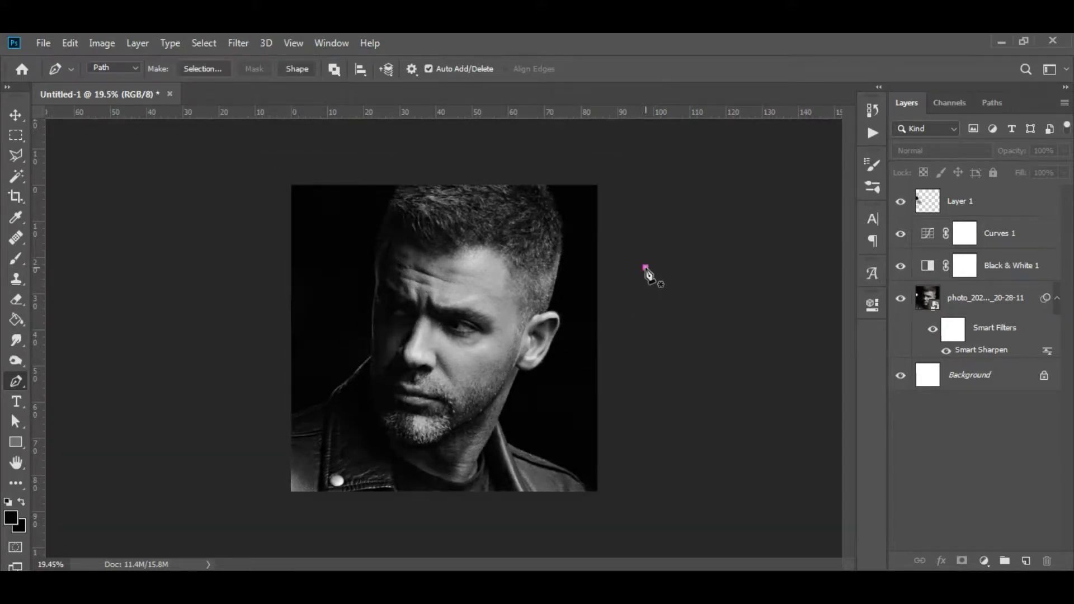
click(386, 533)
- Combine the retouching layer, the Curves and Black & White adjustments and the photo layer into one smart object
scroll(497, 379, up, 4)
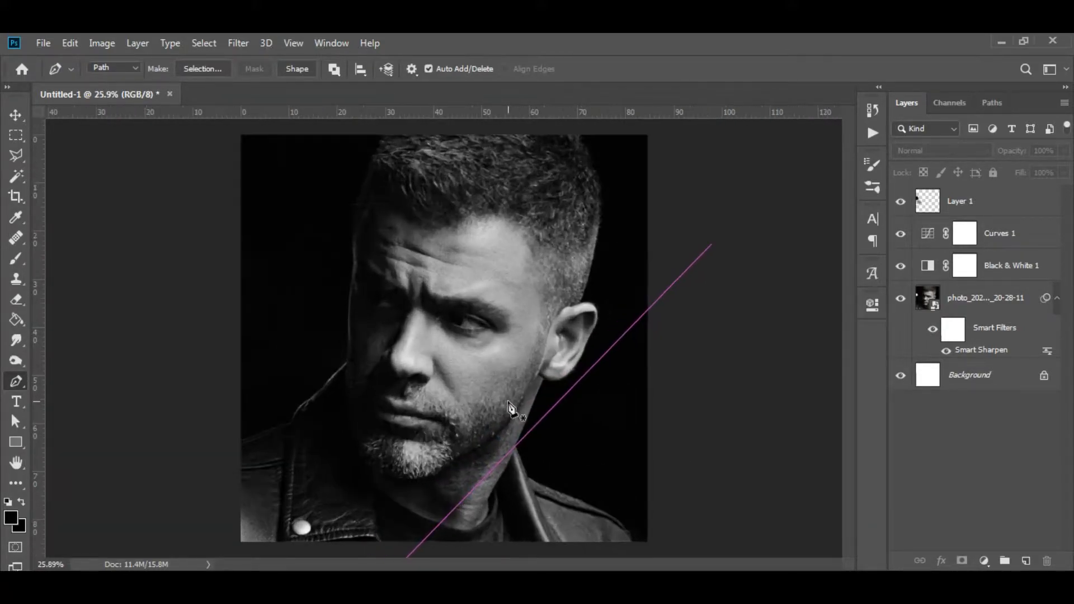
key(b)
click(960, 201)
shift+click(985, 298)
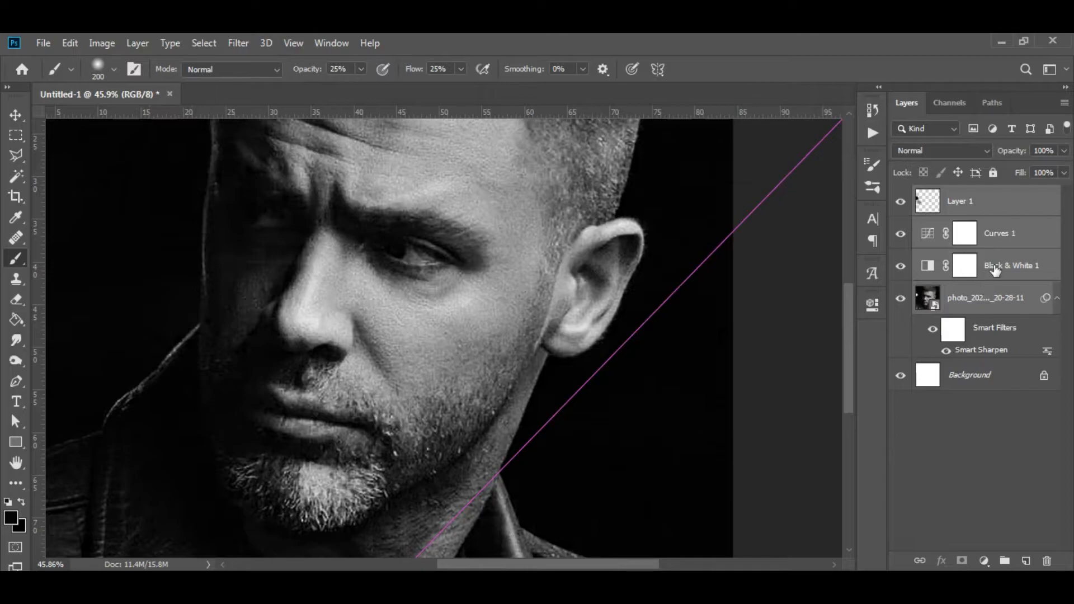
key(ctrl+g)
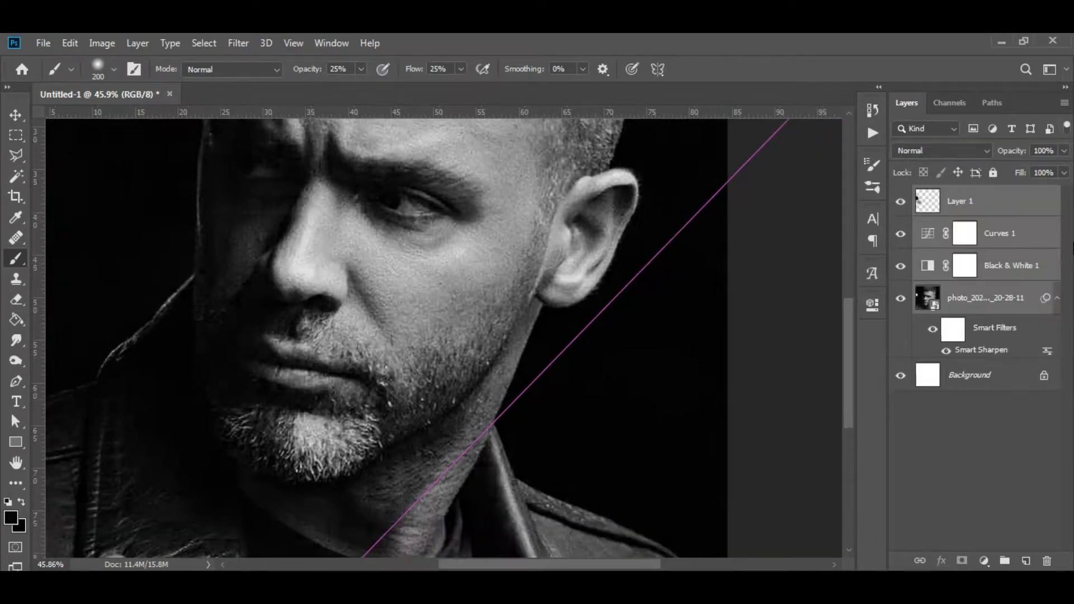
right_click(984, 202)
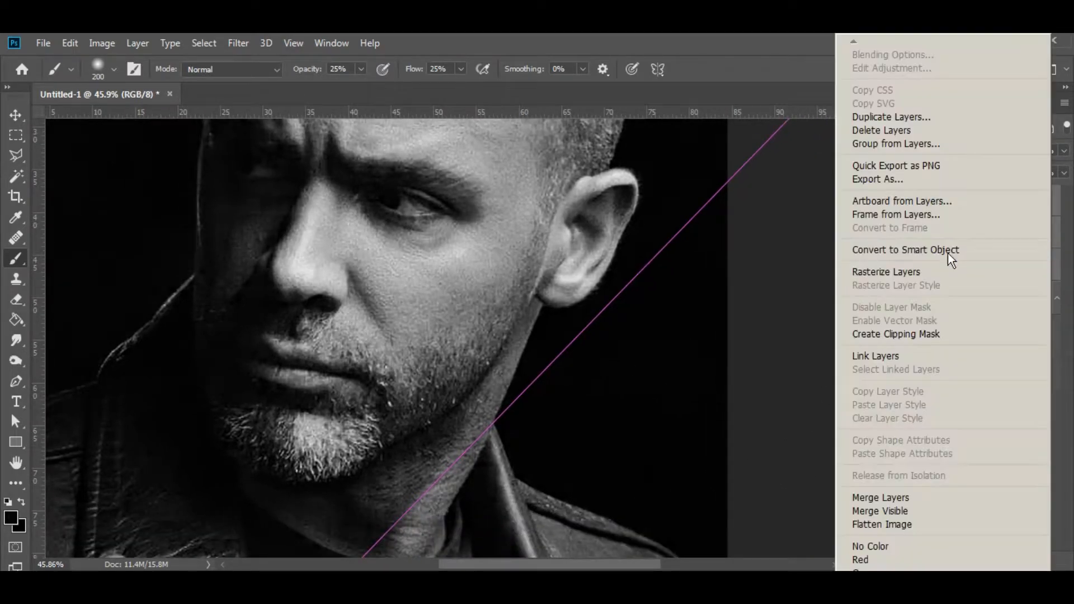
click(947, 257)
- Add a new empty layer and set up a hard round white brush, size 40, with 100% opacity and 100% flow
mouse_move(592, 335)
mouse_down()
mouse_move(611, 367)
mouse_move(593, 363)
mouse_up()
click(1025, 561)
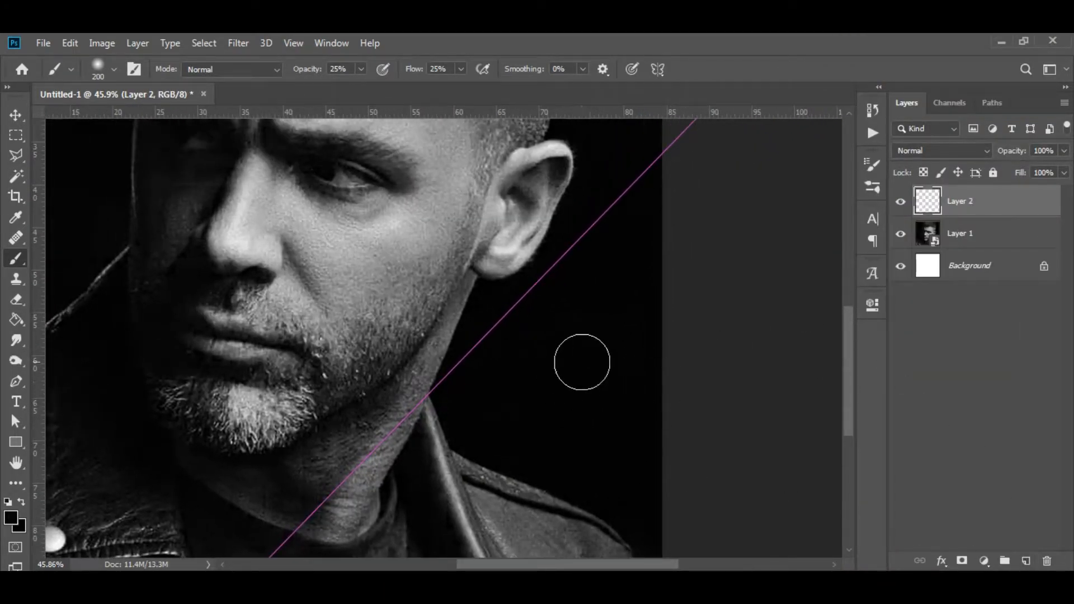
right_click(488, 373)
click(742, 338)
drag(313, 70, 604, 73)
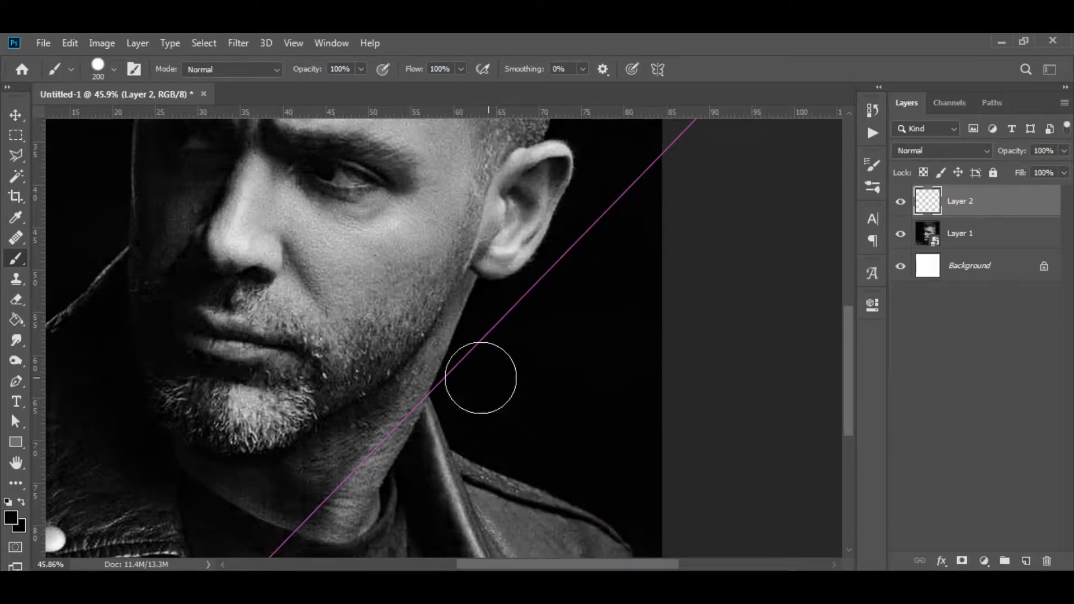
click(11, 518)
text(ffffff)
key(Return)
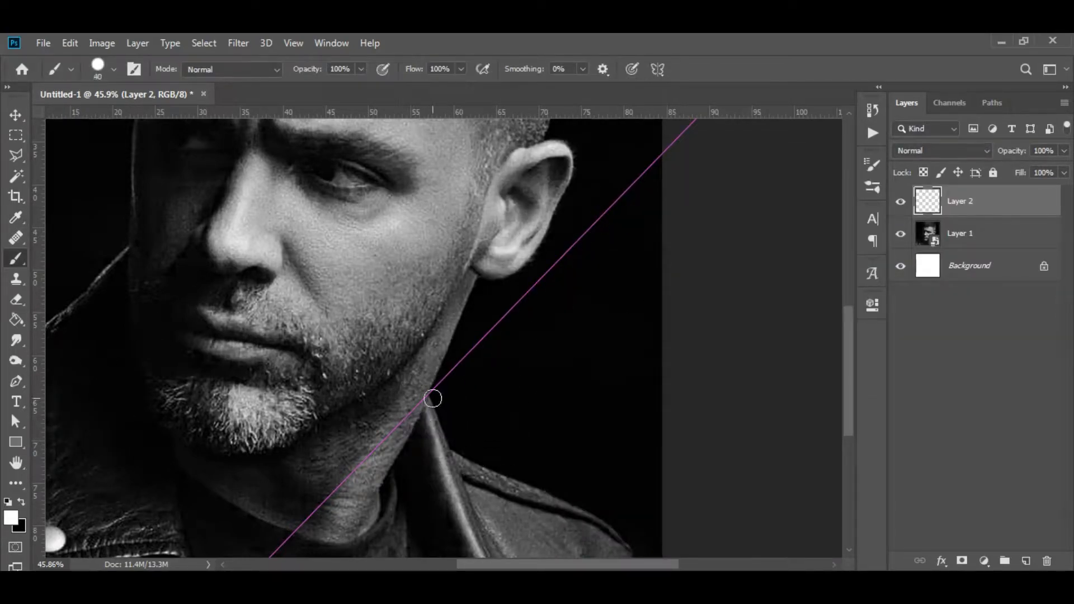
- Stroke the diagonal path with the white brush and delete the path
key(p)
right_click(548, 200)
click(599, 343)
click(647, 203)
right_click(585, 219)
click(600, 243)
scroll(537, 288, down, 2)
scroll(537, 288, down, 3)
scroll(341, 266, up, 2)
key(v)
scroll(417, 334, up, 1)
click(641, 365)
- Give the white line's layer an Outer Glow in colour 00ffea with 15% spread and 95 px size
click(485, 376)
scroll(623, 324, up, 1)
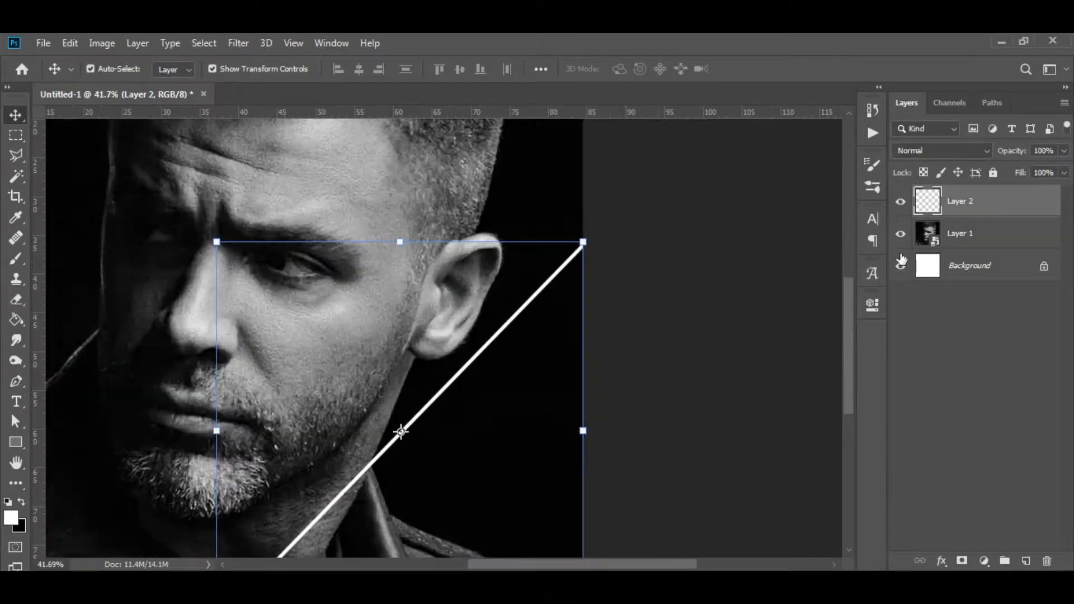
double_click(974, 213)
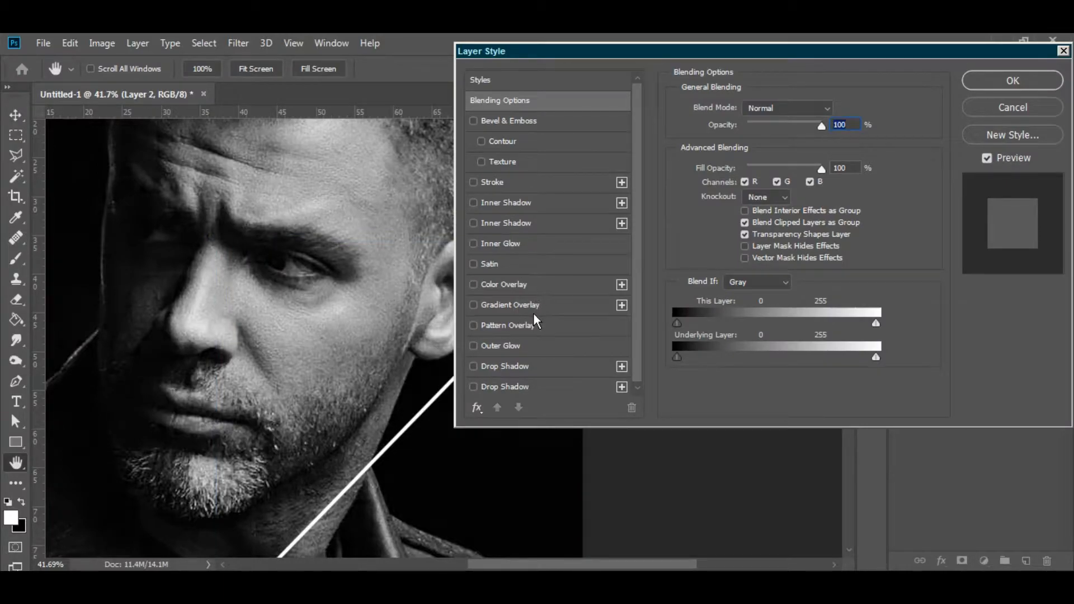
click(514, 347)
drag(726, 246, 744, 228)
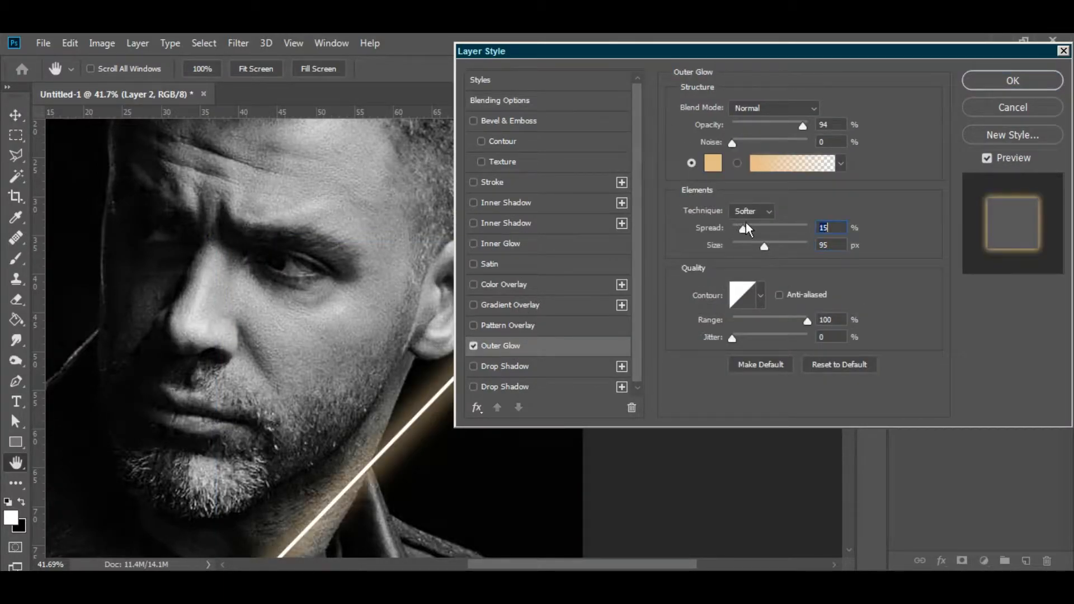
click(712, 163)
text(00ffea)
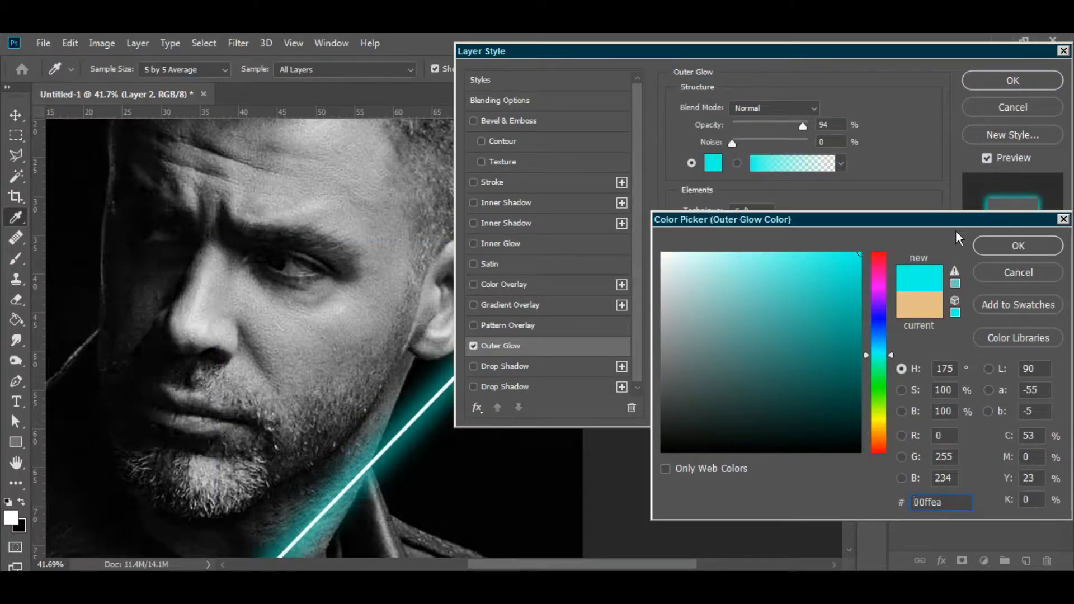
key(Return)
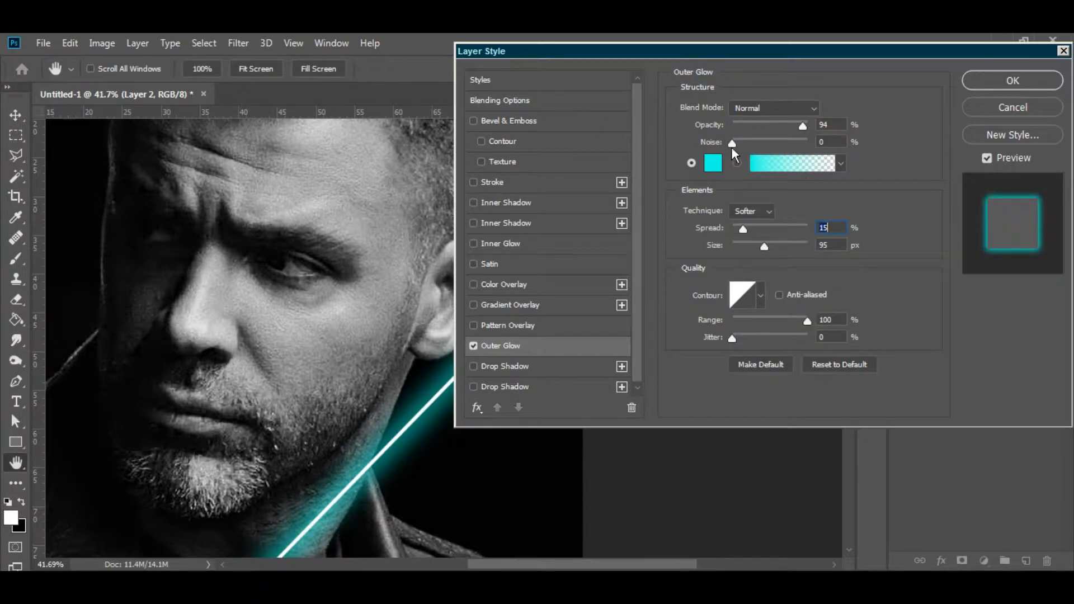
- Set the Outer Glow to Linear Dodge (Add) at 97% opacity, with 27% spread and 250 px size
click(773, 108)
click(772, 250)
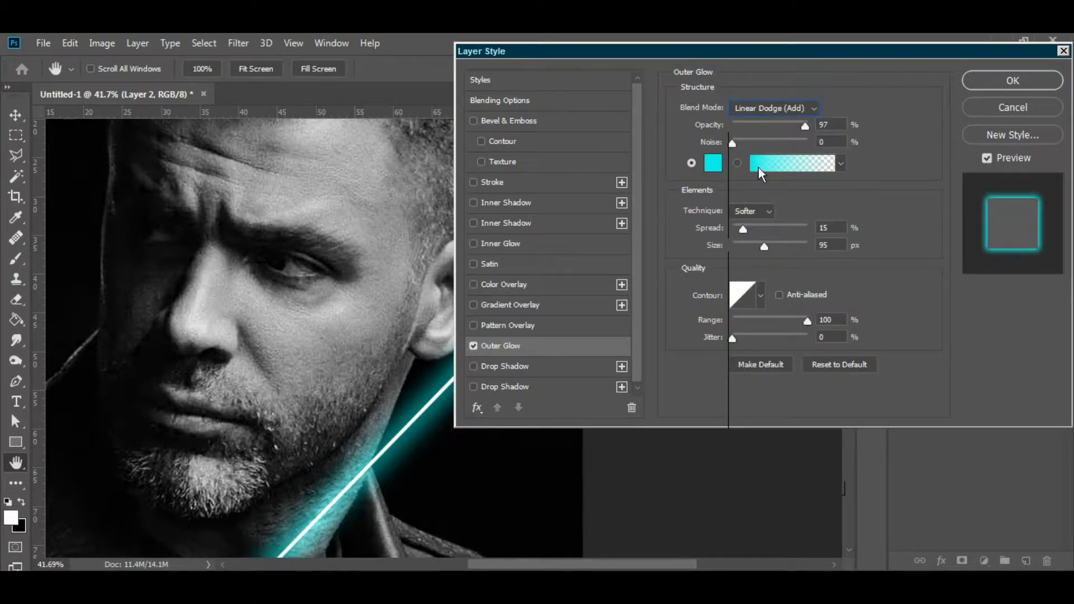
mouse_move(767, 243)
mouse_down()
mouse_move(780, 244)
mouse_move(758, 227)
mouse_up()
drag(781, 245, 752, 228)
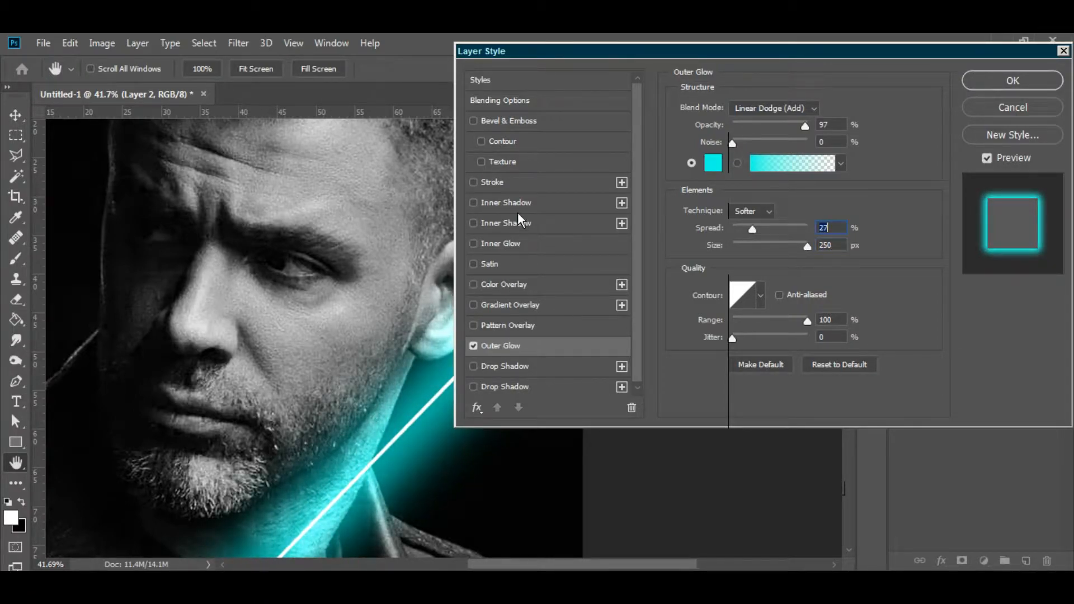
- Try a cyan Inner Glow on the line with Normal blending, 89% opacity and 7 px size
click(505, 243)
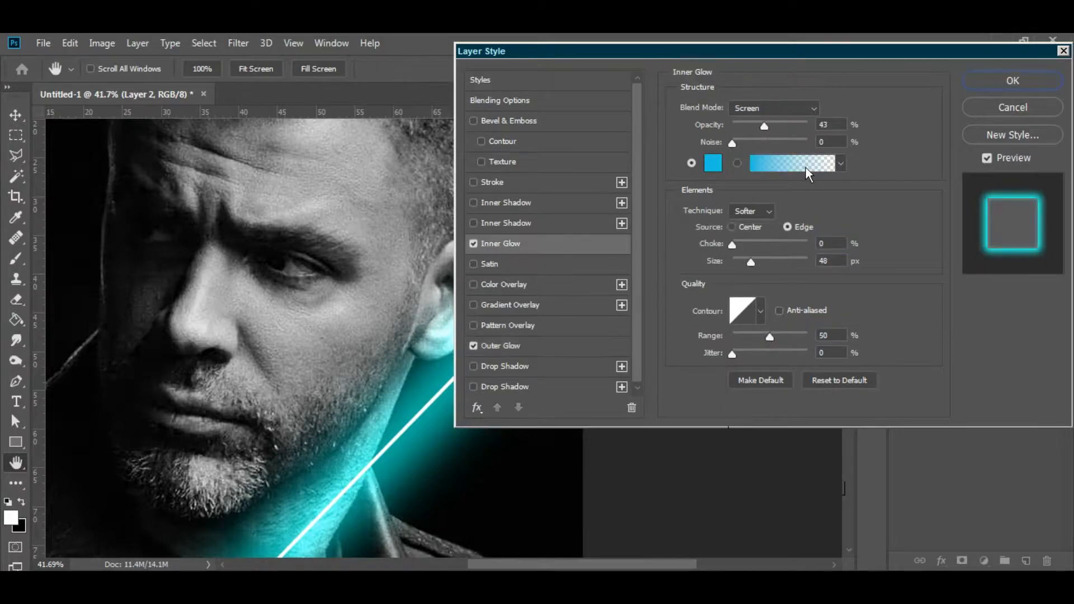
click(711, 163)
drag(876, 336, 878, 352)
key(Return)
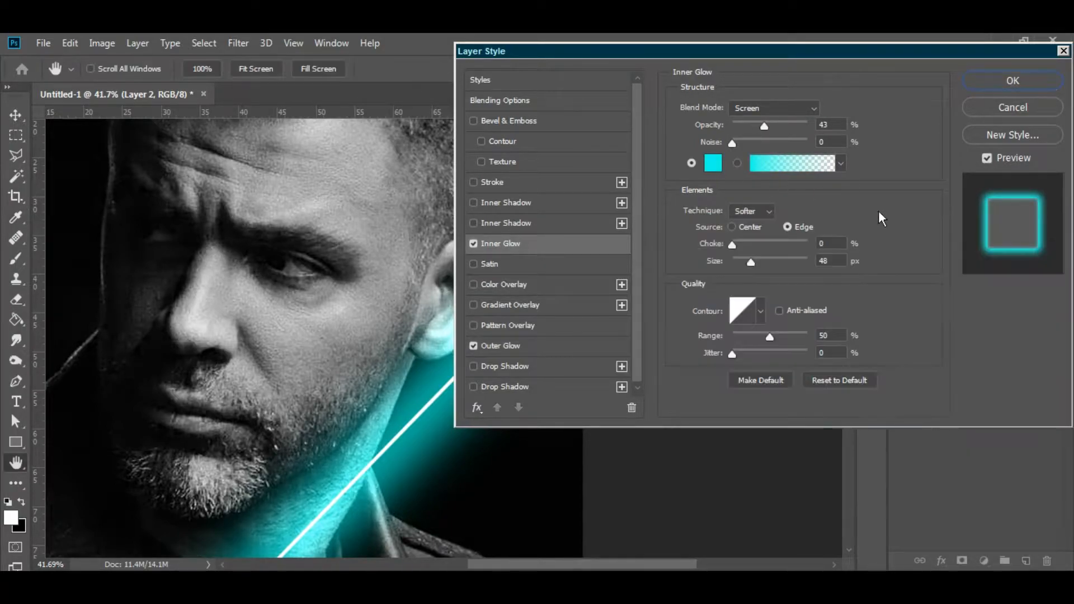
drag(765, 256, 758, 259)
drag(764, 126, 799, 126)
click(780, 108)
click(777, 106)
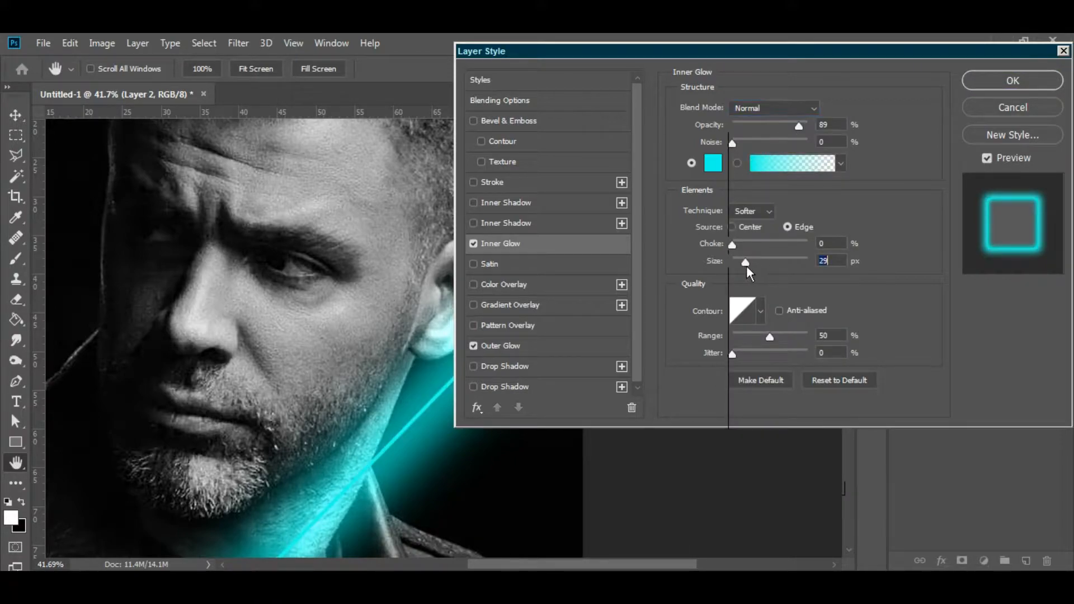
drag(734, 265, 739, 263)
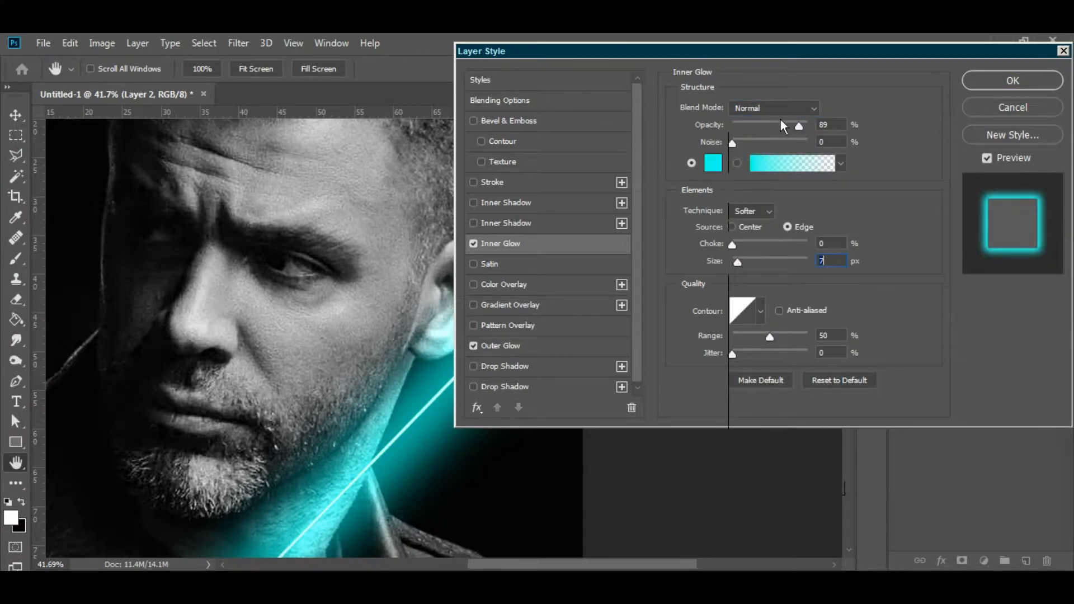
- Add a Color Overlay to the line in light cyan 61fff2 at 100% opacity
click(507, 283)
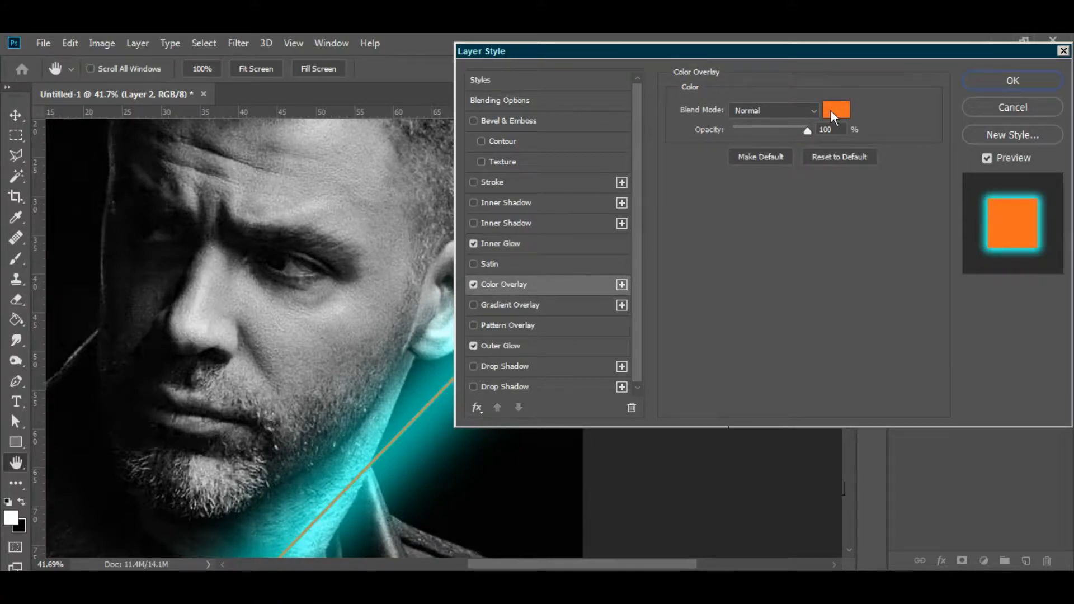
click(832, 110)
text(030303)
click(848, 283)
drag(878, 349, 875, 356)
click(860, 254)
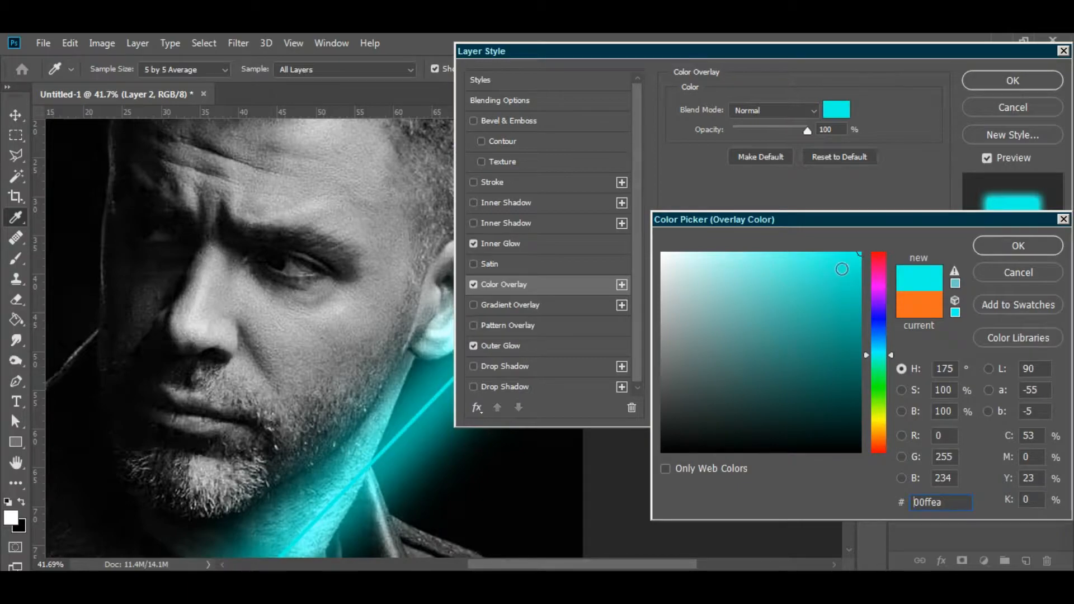
click(785, 253)
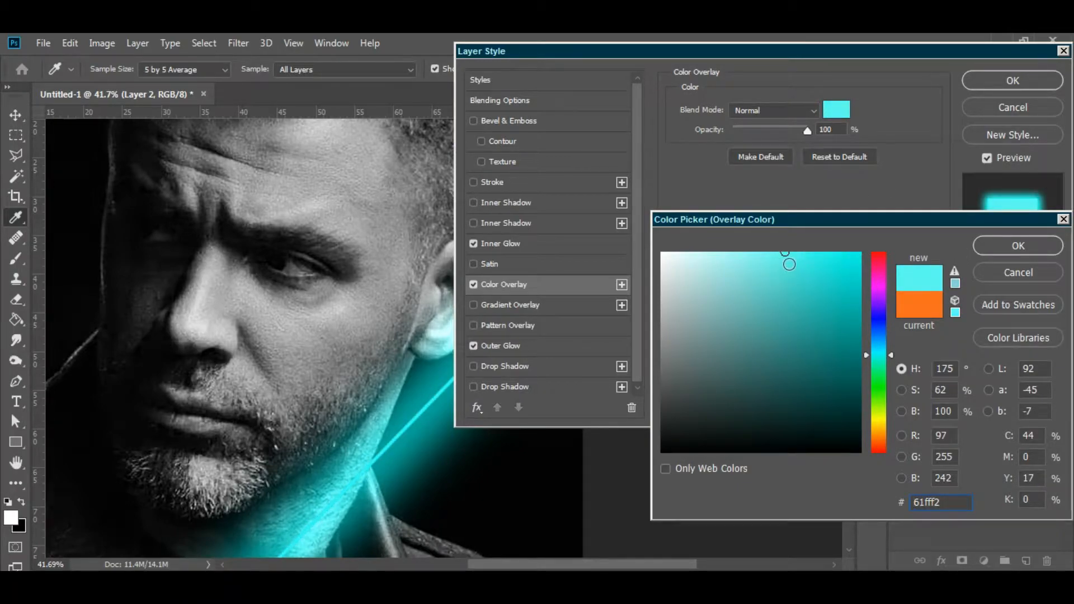
key(Return)
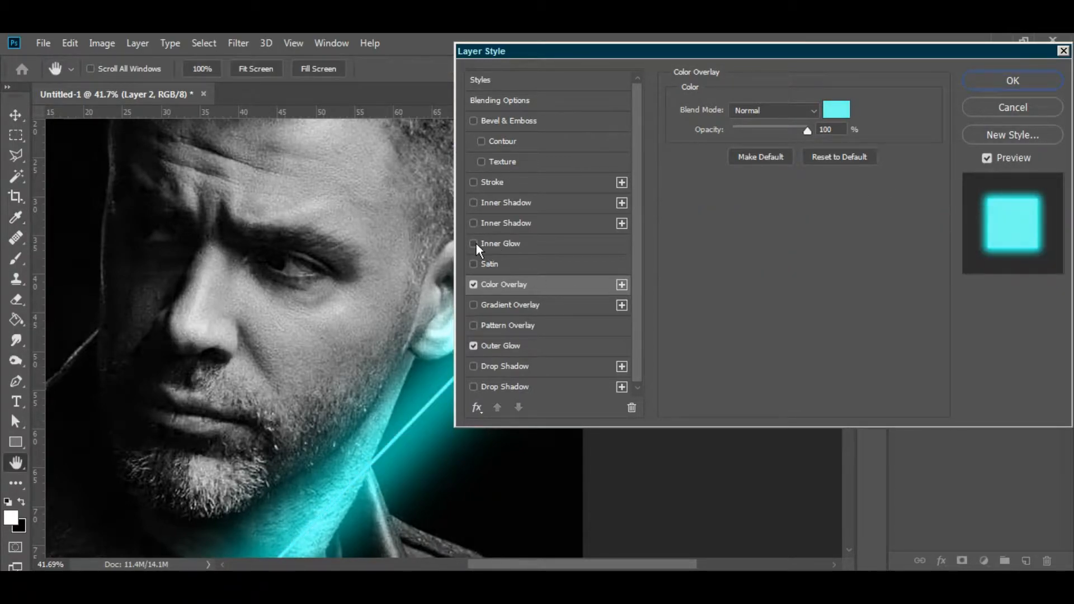
- Apply the line's layer style with only Color Overlay and Outer Glow enabled, leaving Inner Glow off
click(1012, 81)
key(v)
scroll(626, 342, down, 3)
click(626, 341)
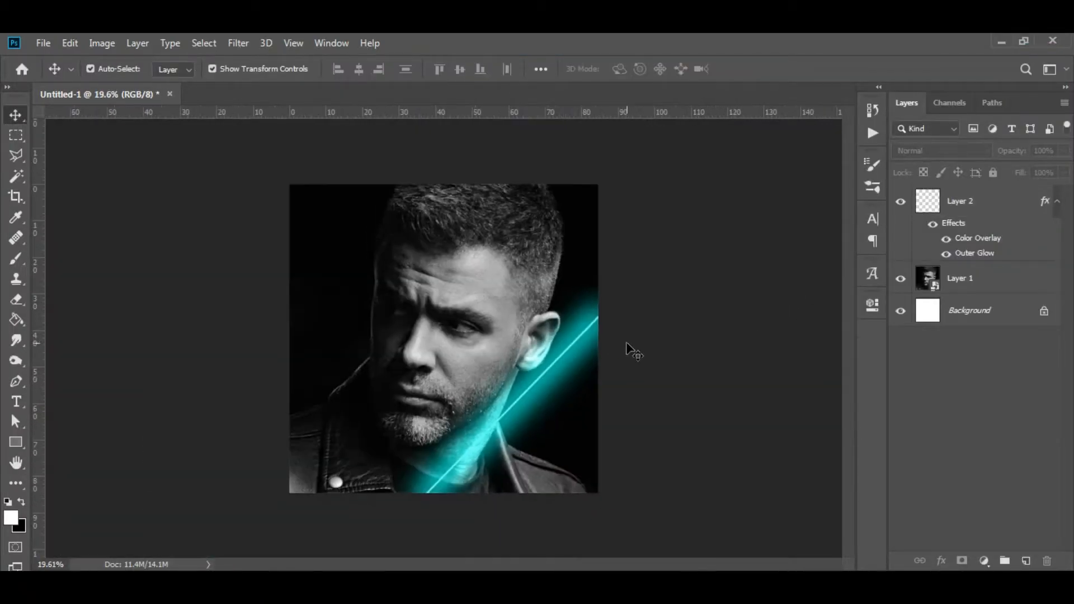
- Reduce the line's Outer Glow spread to 13%, keeping the size at 250 px
scroll(638, 369, up, 1)
double_click(978, 240)
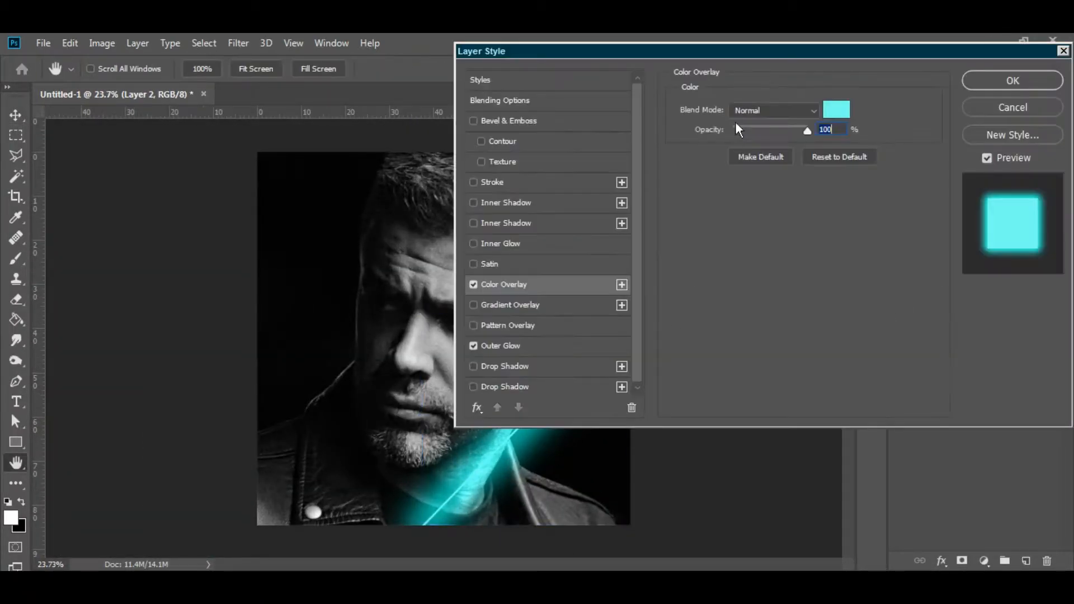
drag(559, 42, 691, 42)
click(632, 337)
drag(885, 221, 874, 222)
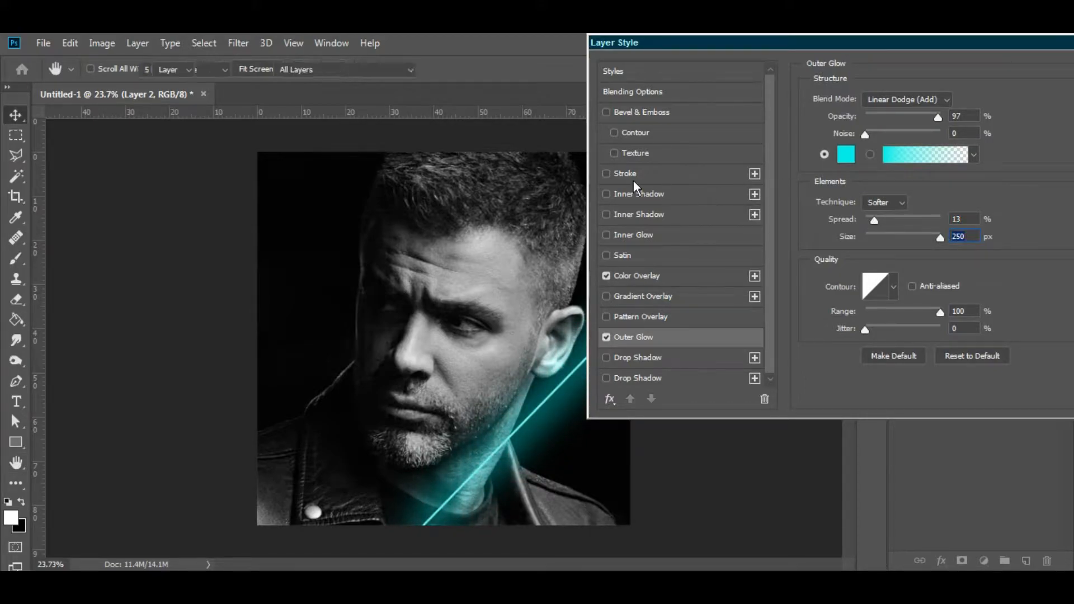
key(Return)
scroll(606, 335, up, 4)
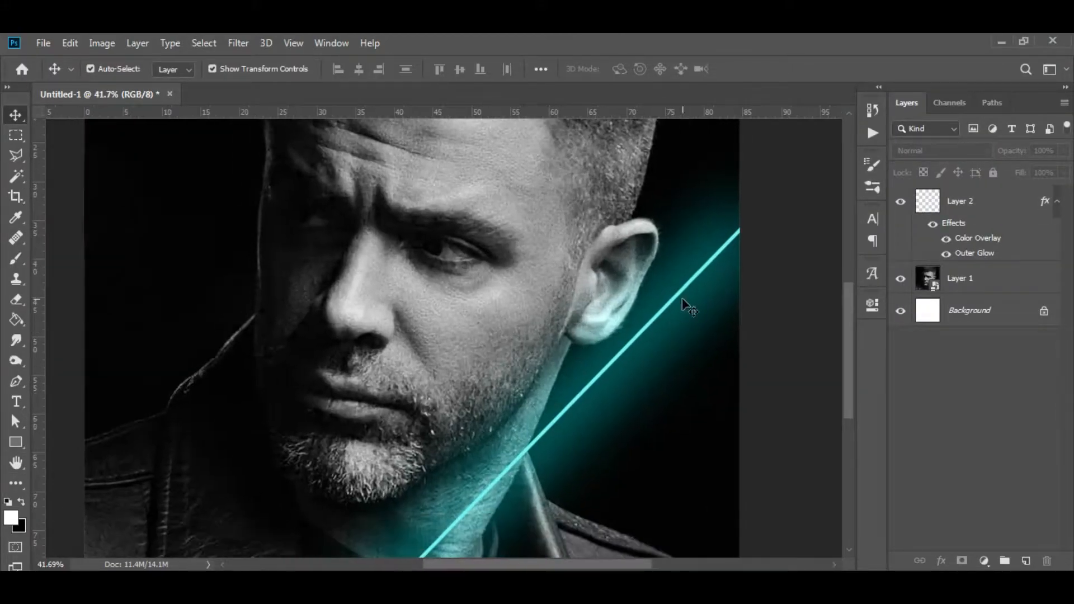
scroll(529, 279, down, 4)
- Hide the line's layer and tint the portrait with a colorized Hue/Saturation adjustment, Hue 173 and Saturation 50
click(901, 201)
click(959, 278)
click(984, 560)
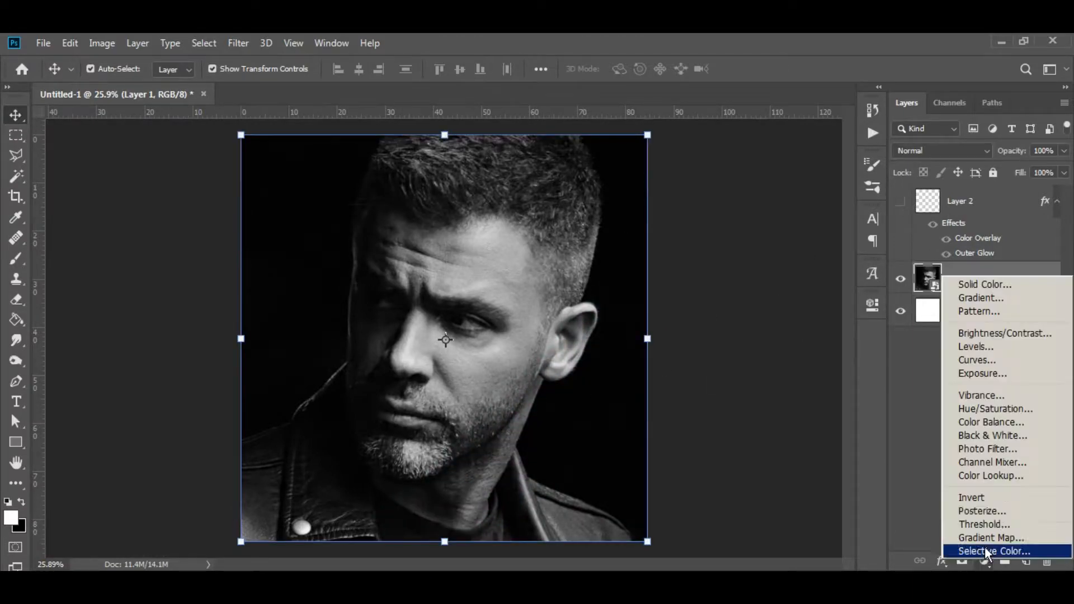
click(982, 415)
click(722, 476)
click(741, 393)
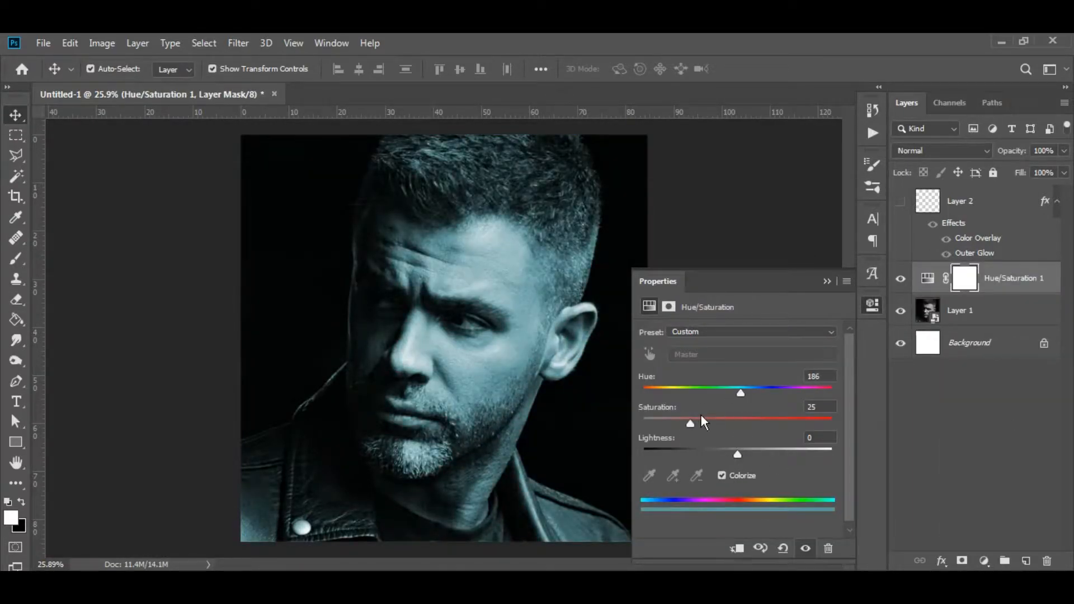
click(737, 422)
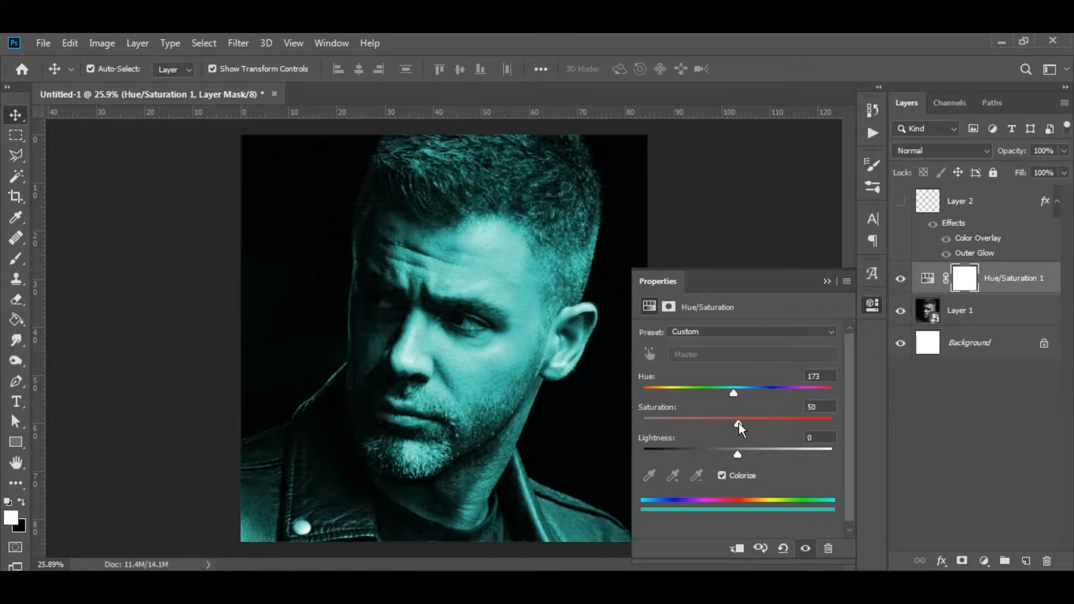
- Invert the Hue/Saturation mask and paint the tint onto the jaw, beard and earlobe with a soft 300 px white brush at 25% opacity
click(954, 288)
key(ctrl+i)
key(b)
scroll(490, 193, up, 1)
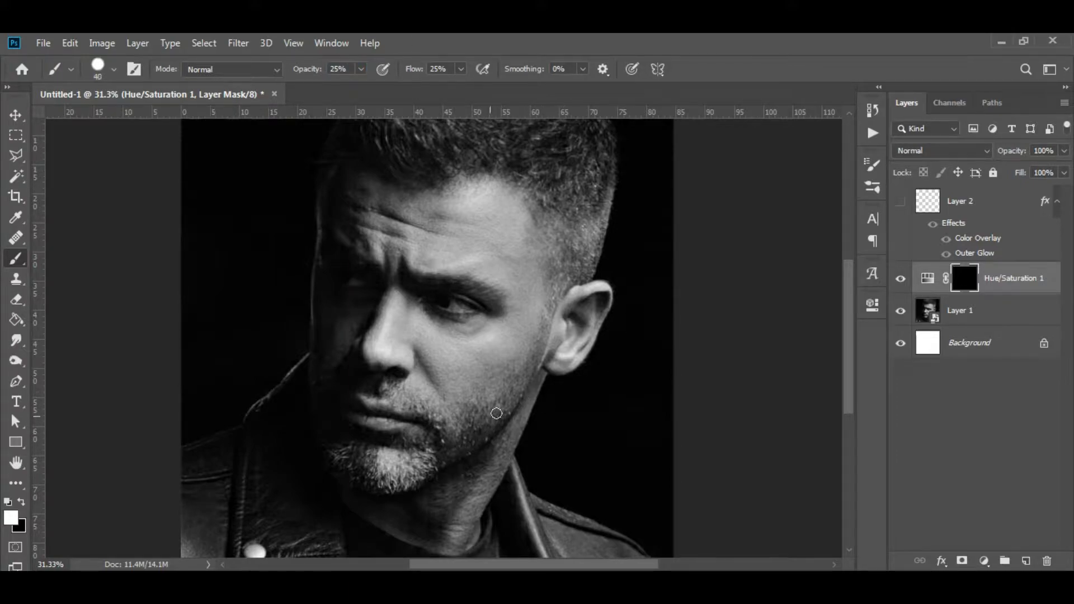
key(bracketright)
key(bracketright)
key(bracketright)
right_click(471, 384)
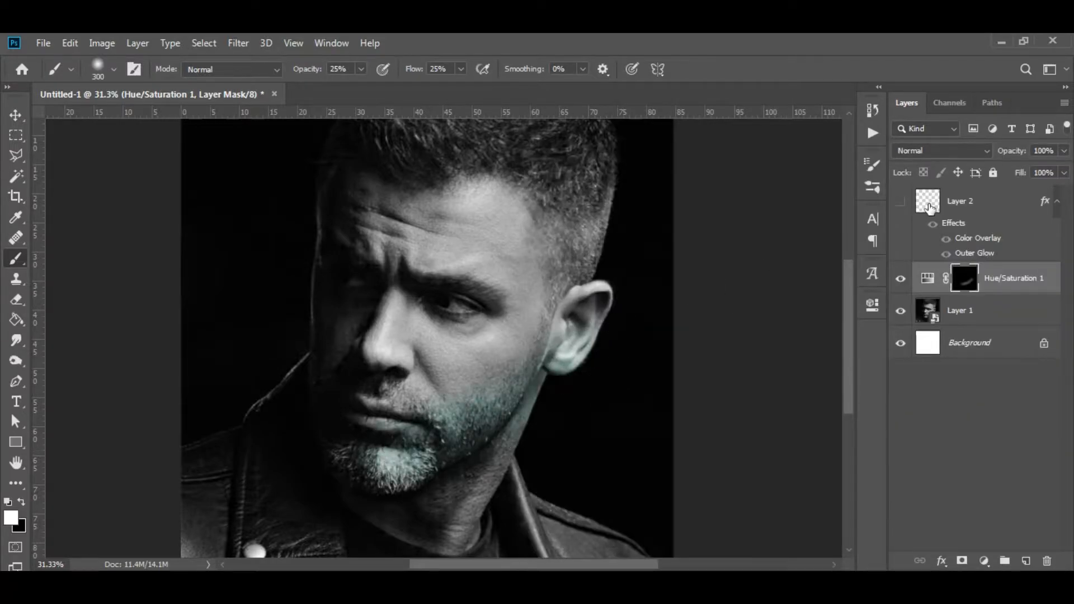
- Show the neon line's layer again and paint the tint along the line-facing cheek, ear and side hair with a larger brush
click(900, 202)
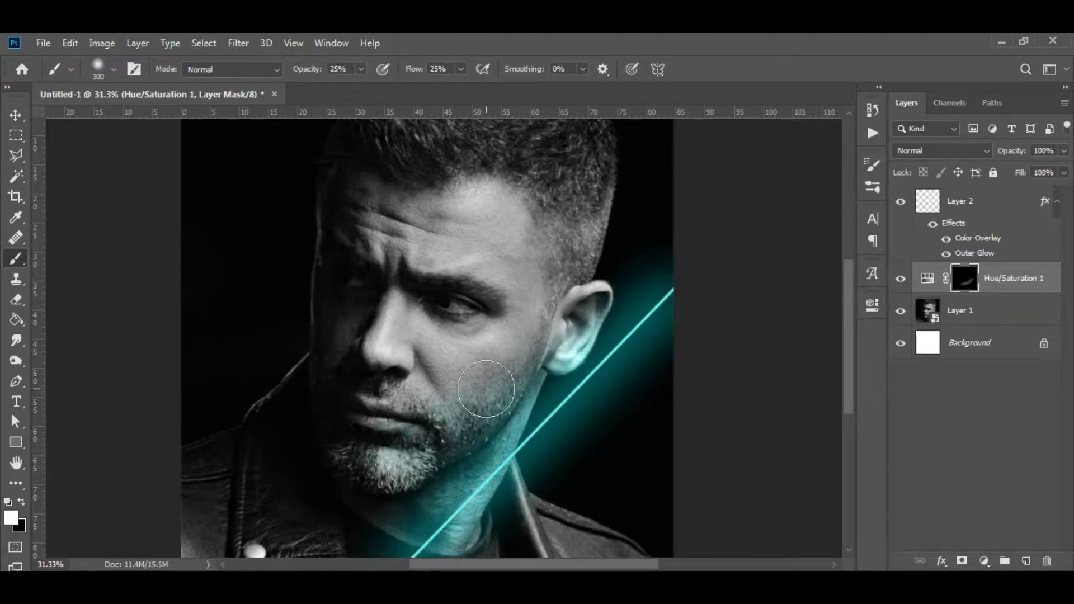
drag(386, 448, 596, 246)
key(bracketright)
key(bracketright)
mouse_move(488, 348)
mouse_down()
mouse_move(529, 244)
mouse_move(478, 196)
mouse_move(474, 375)
mouse_move(410, 481)
mouse_move(453, 346)
mouse_move(469, 199)
mouse_move(494, 387)
mouse_up()
- Build up the cyan tint on the neck, jaw and beard with a 175 to 200 px brush
key(bracketleft)
key(bracketleft)
key(bracketleft)
key(bracketleft)
scroll(494, 388, down, 3)
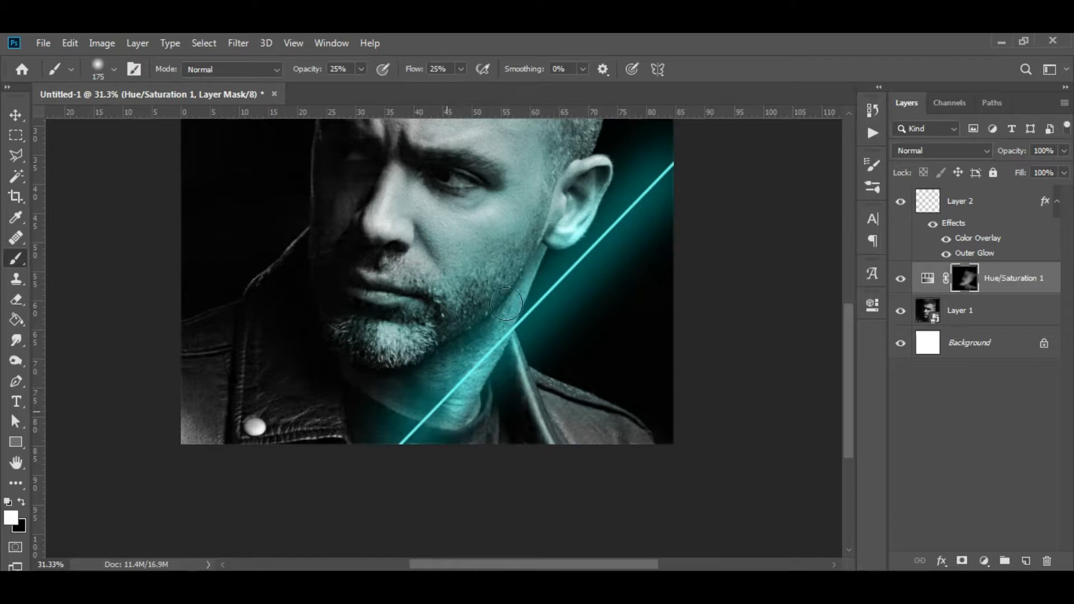
key(bracketright)
key(bracketright)
scroll(587, 289, up, 2)
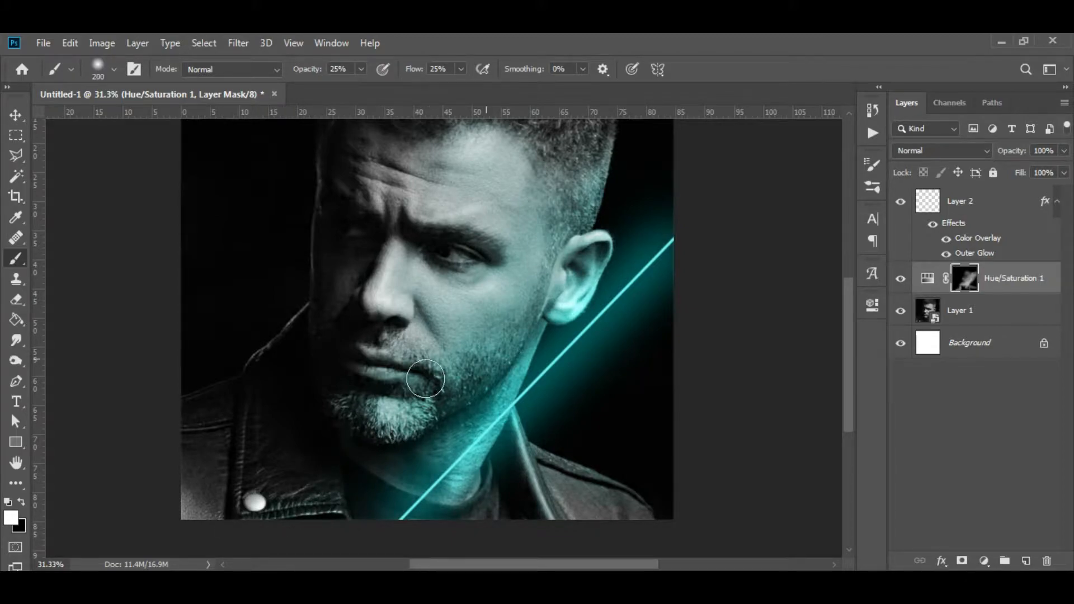
scroll(558, 360, down, 3)
scroll(567, 328, up, 3)
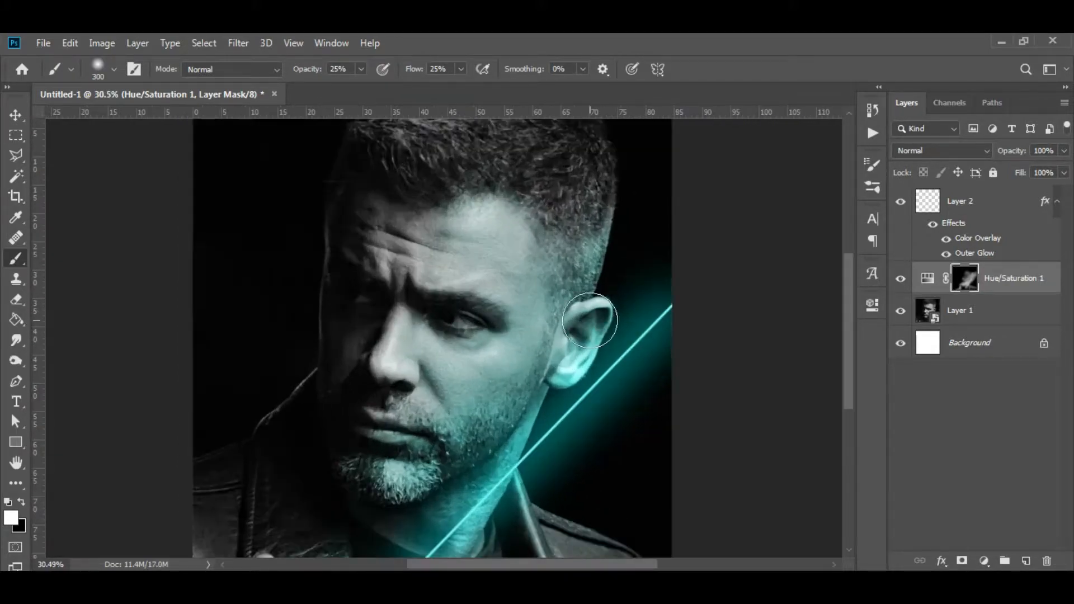
- Enlarge the brush to 600 px and paint a light cyan tint over the forehead and hair
scroll(559, 266, up, 1)
key(bracketright)
key(bracketright)
key(bracketright)
drag(511, 253, 523, 193)
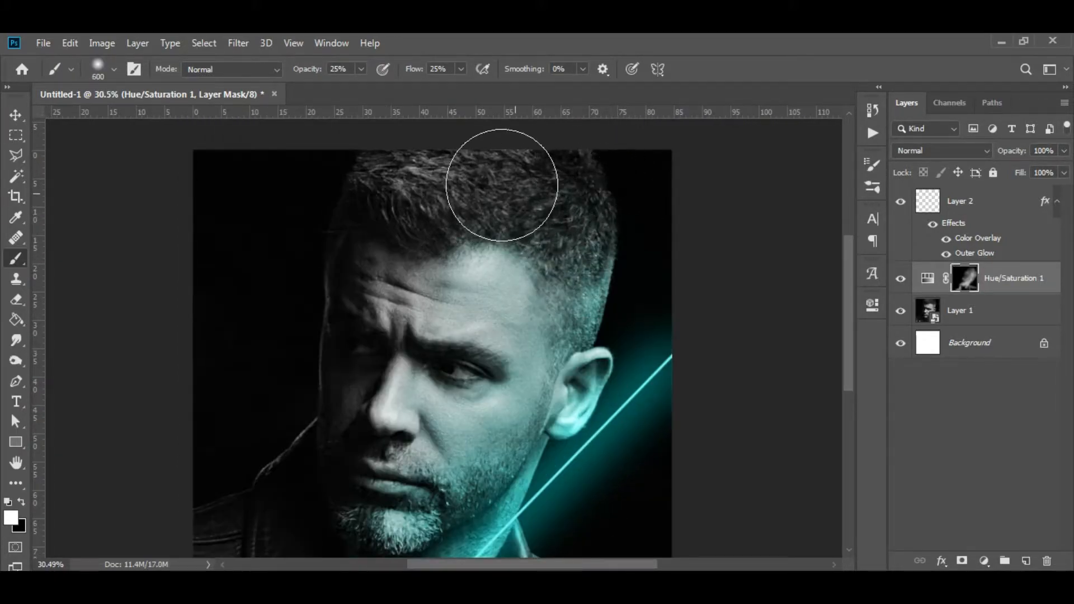
- Paint the cyan tint onto the jacket collar and shoulder below the line with a 125 to 175 px brush
drag(621, 425, 661, 336)
key(bracketleft)
key(bracketleft)
key(bracketleft)
key(bracketleft)
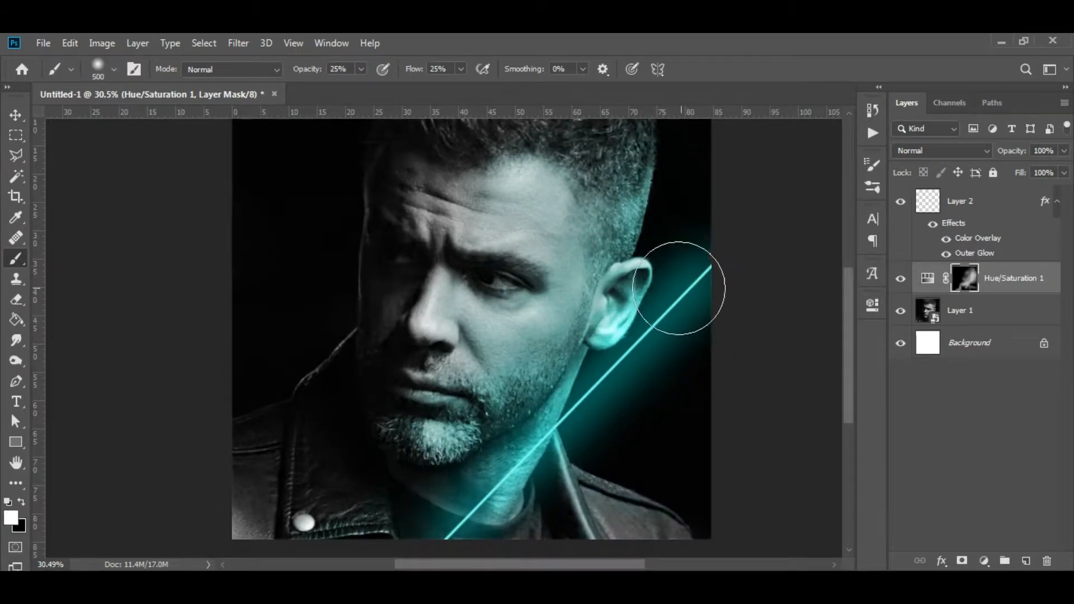
scroll(576, 492, up, 5)
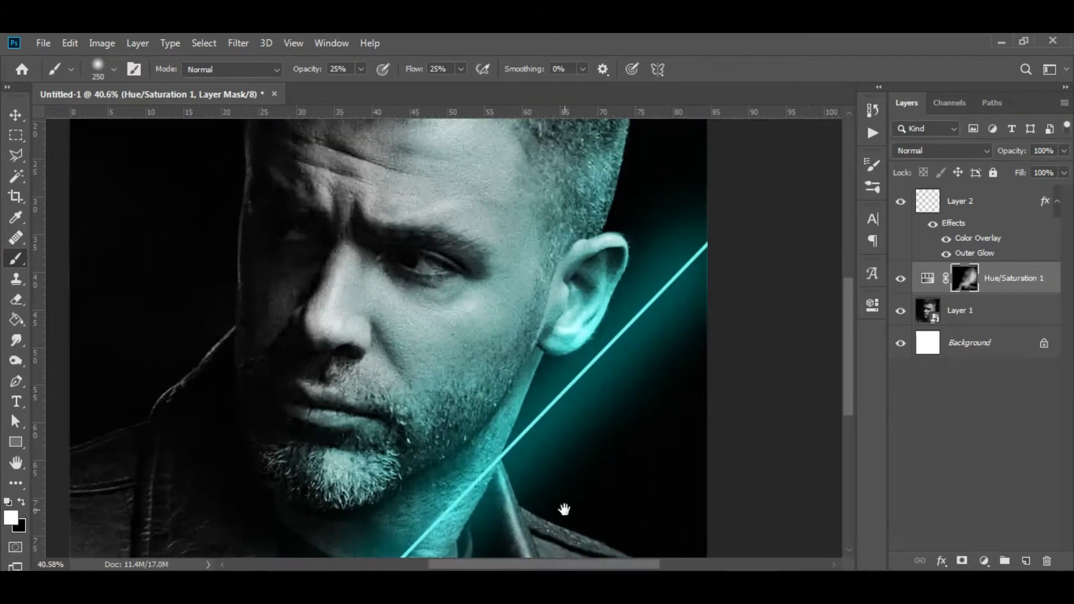
key(bracketleft)
key(bracketleft)
key(bracketleft)
key(bracketleft)
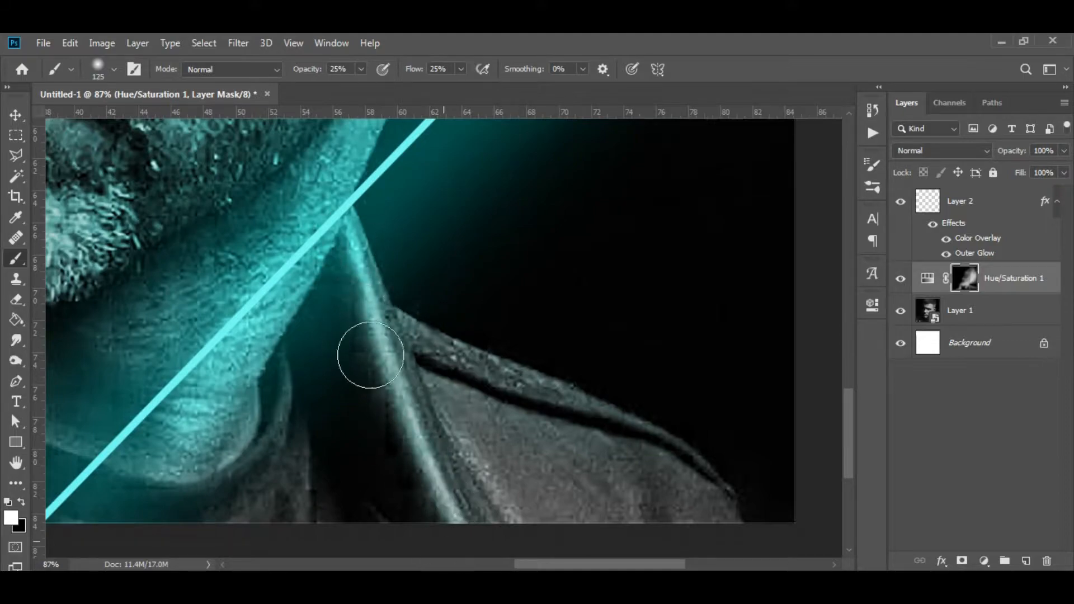
key(bracketright)
key(bracketright)
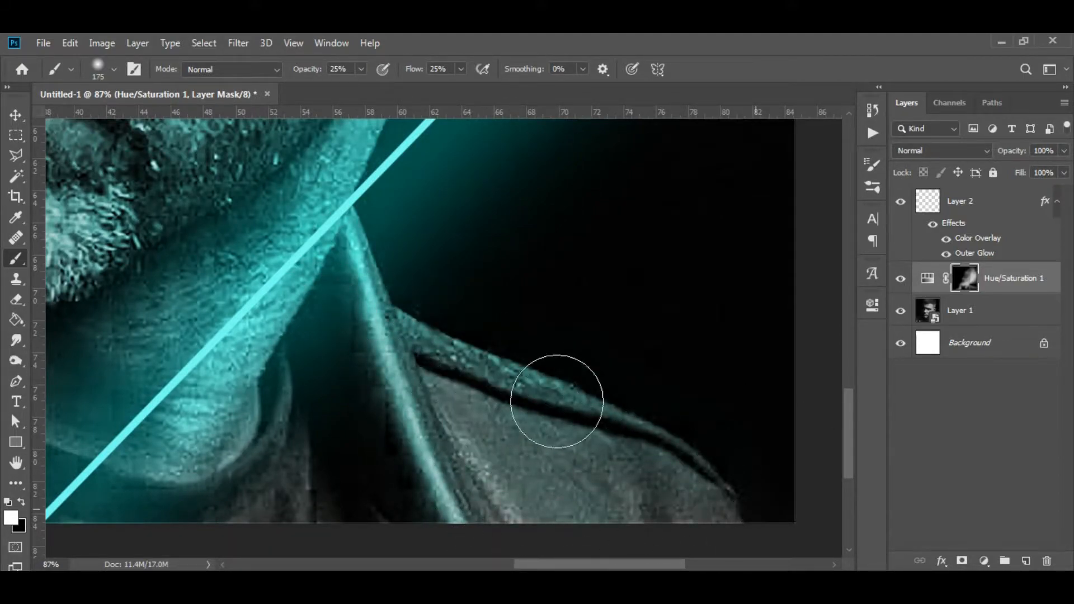
key(bracketright)
key(bracketleft)
scroll(467, 427, down, 3)
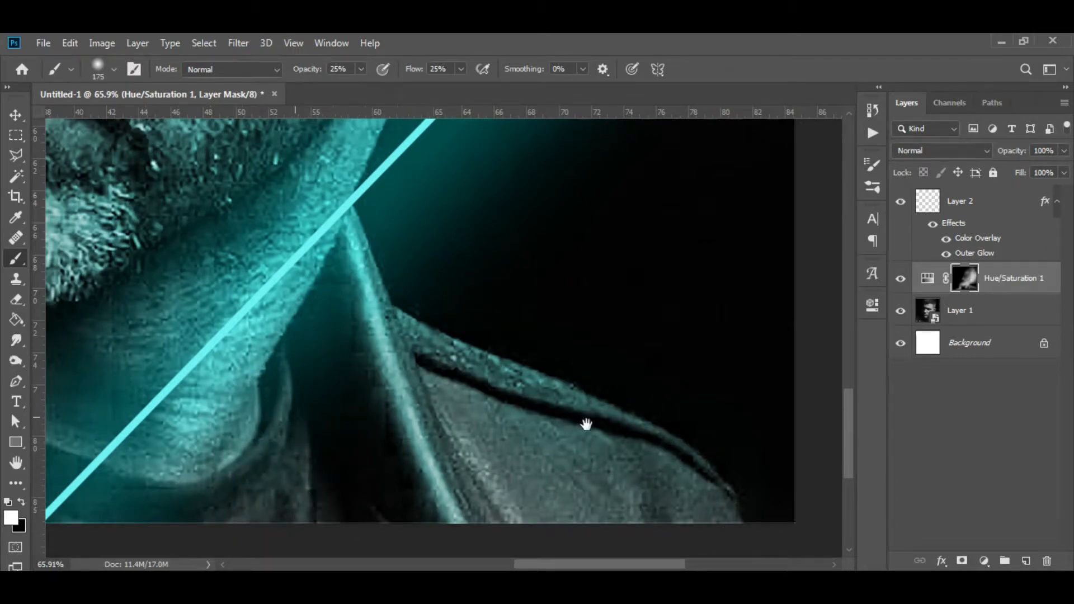
- Set the brush opacity to 100% and strengthen the mask's tint on the neck beside the neon line
alt+click(970, 284)
scroll(336, 388, down, 2)
key(0)
click(926, 286)
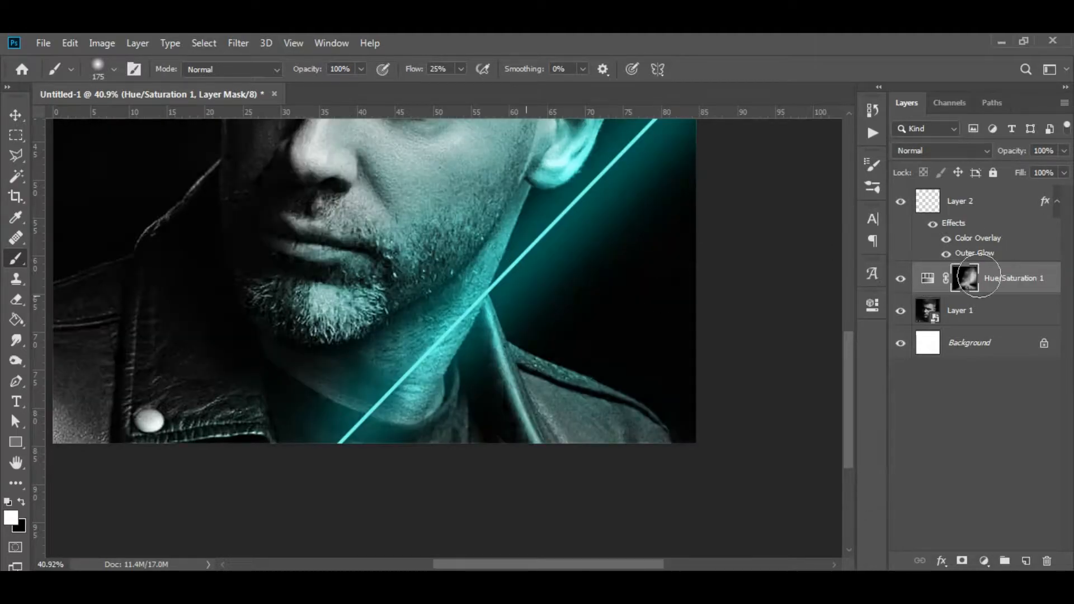
drag(358, 396, 346, 420)
drag(461, 351, 375, 458)
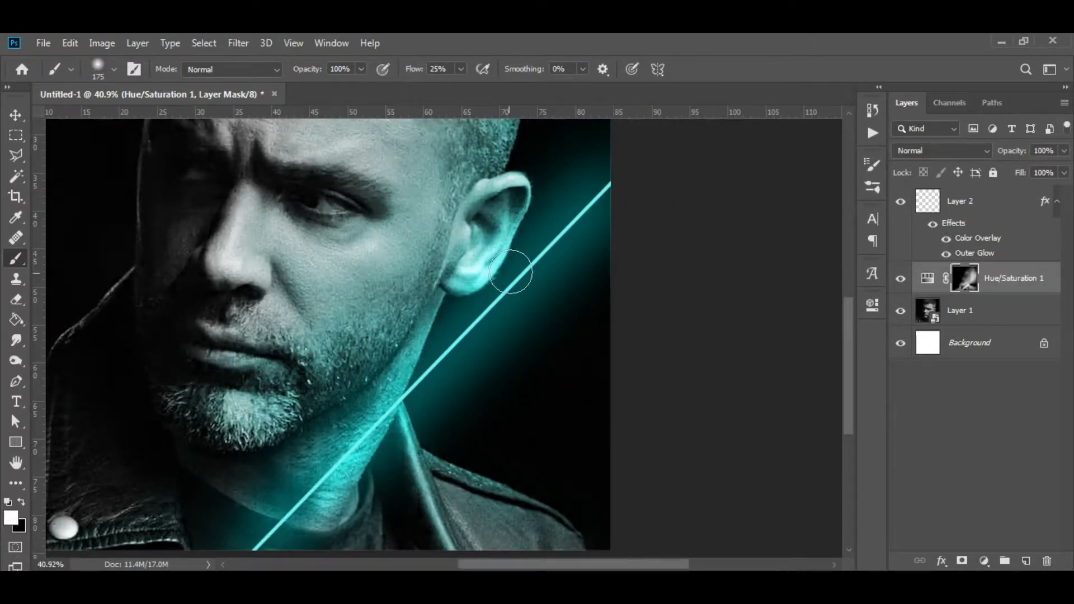
drag(230, 495, 342, 498)
scroll(327, 67, down, 1)
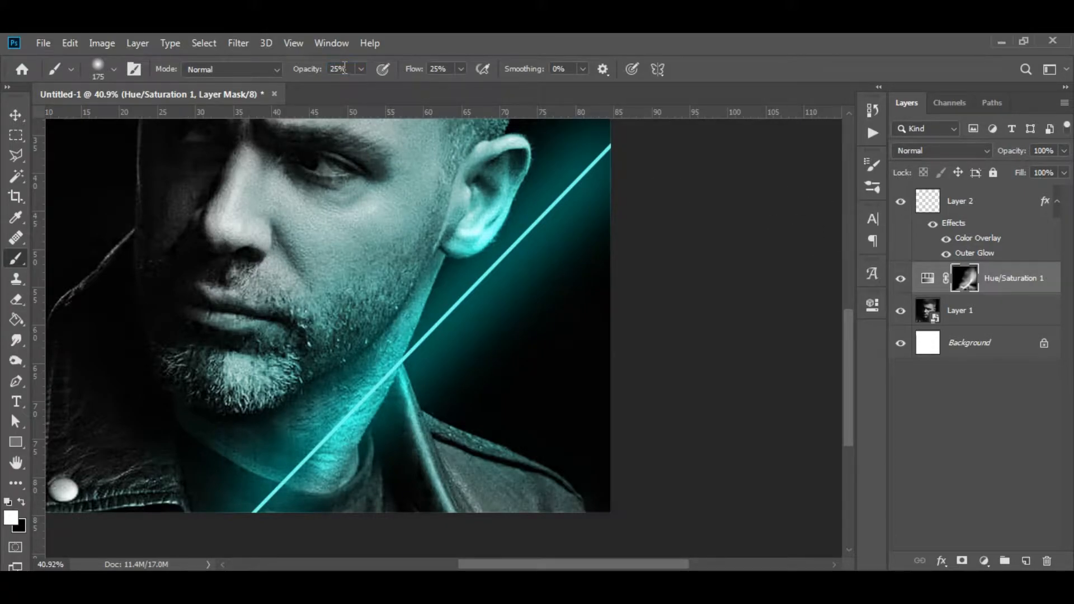
- Tint the lit eye's details with a small 50 px brush at 25% opacity
drag(286, 298, 336, 384)
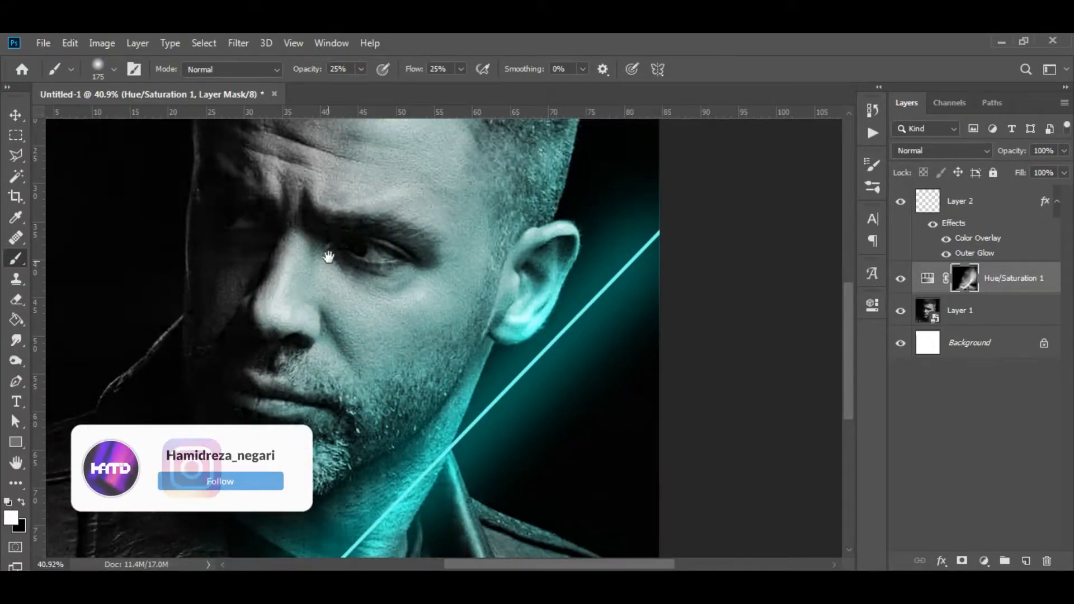
drag(326, 168, 358, 284)
scroll(420, 375, up, 3)
key(bracketleft)
key(bracketleft)
key(bracketleft)
key(bracketleft)
key(bracketleft)
key(bracketleft)
key(bracketleft)
key(bracketleft)
key(bracketleft)
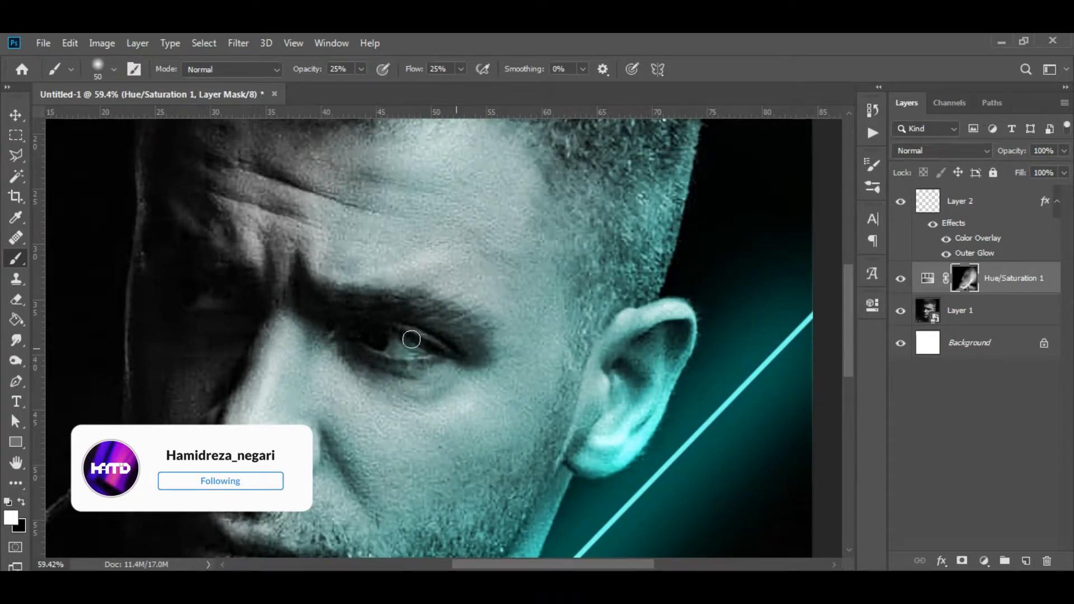
- Enlarge the brush to 400 px and extend the soft cyan tint further across the portrait
key(bracketright)
key(bracketright)
key(bracketright)
key(bracketright)
key(bracketright)
key(bracketright)
key(bracketright)
key(bracketright)
key(bracketright)
key(bracketright)
key(bracketright)
key(bracketright)
scroll(421, 293, down, 4)
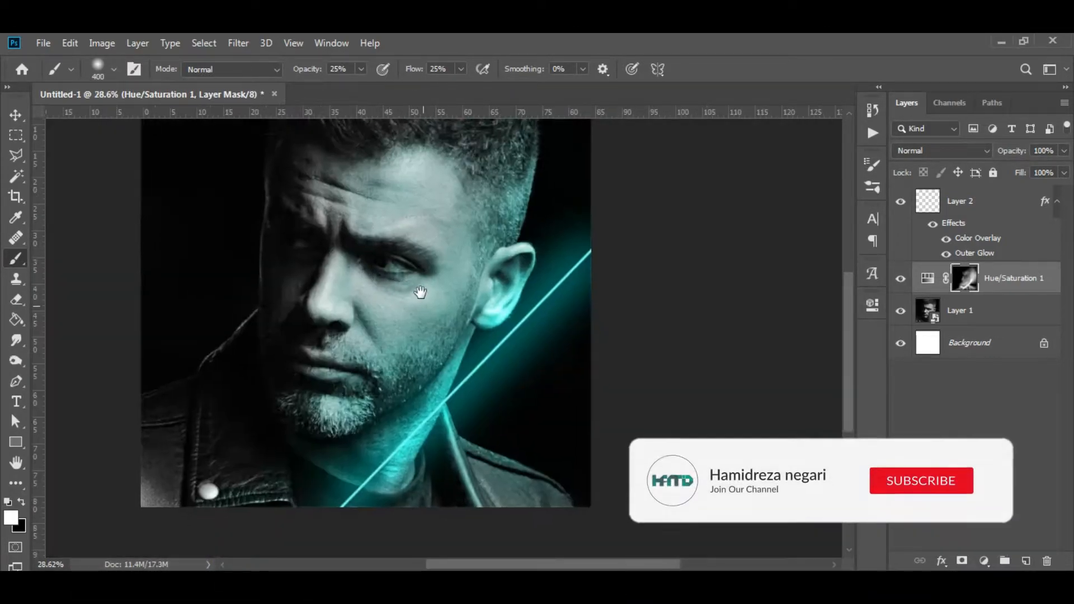
scroll(559, 268, down, 3)
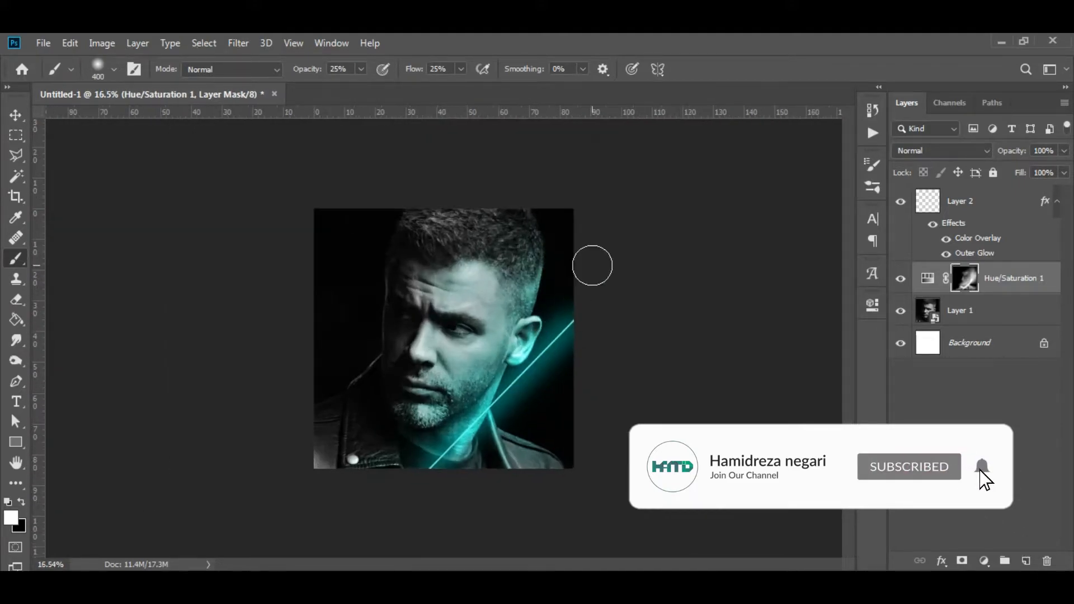
click(15, 115)
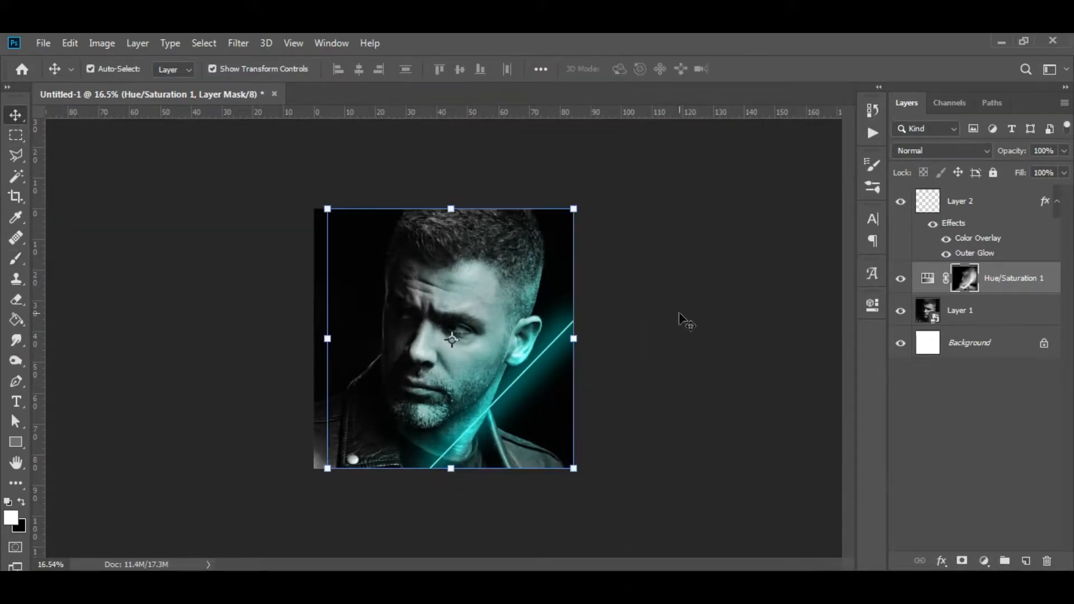
click(947, 210)
drag(575, 317, 605, 299)
key(Return)
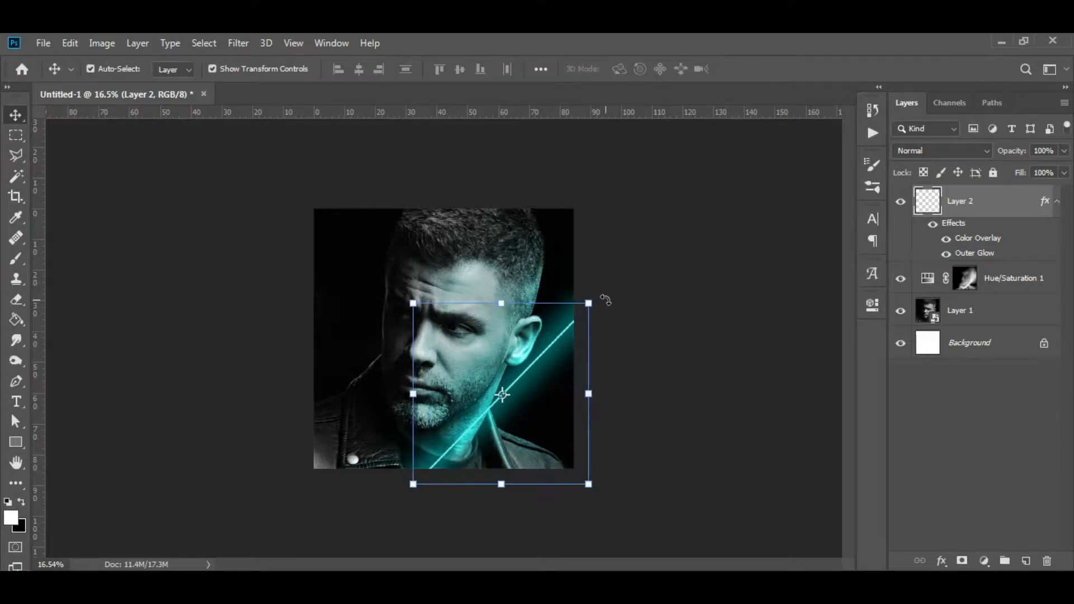
click(654, 337)
scroll(427, 413, up, 1)
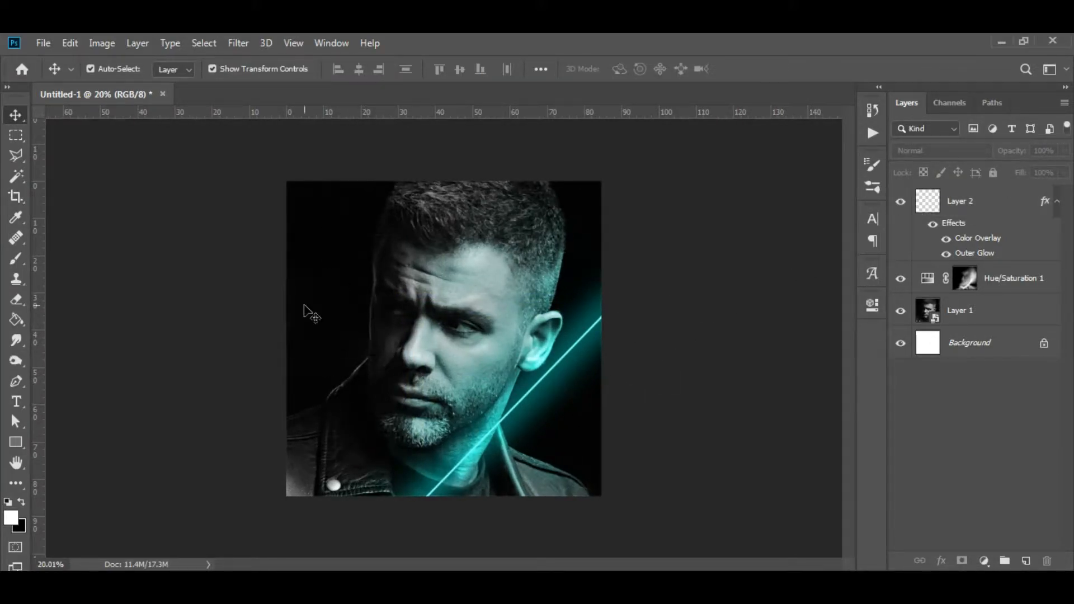
- Hide the neon line's layer and make the portrait layer active
click(515, 409)
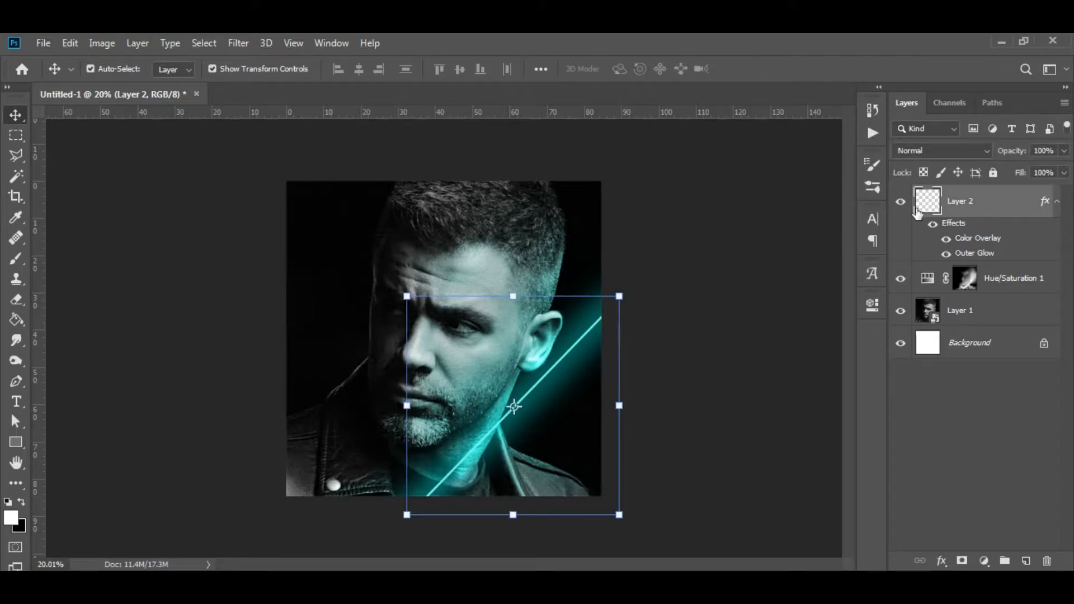
click(901, 201)
click(655, 340)
scroll(538, 346, up, 1)
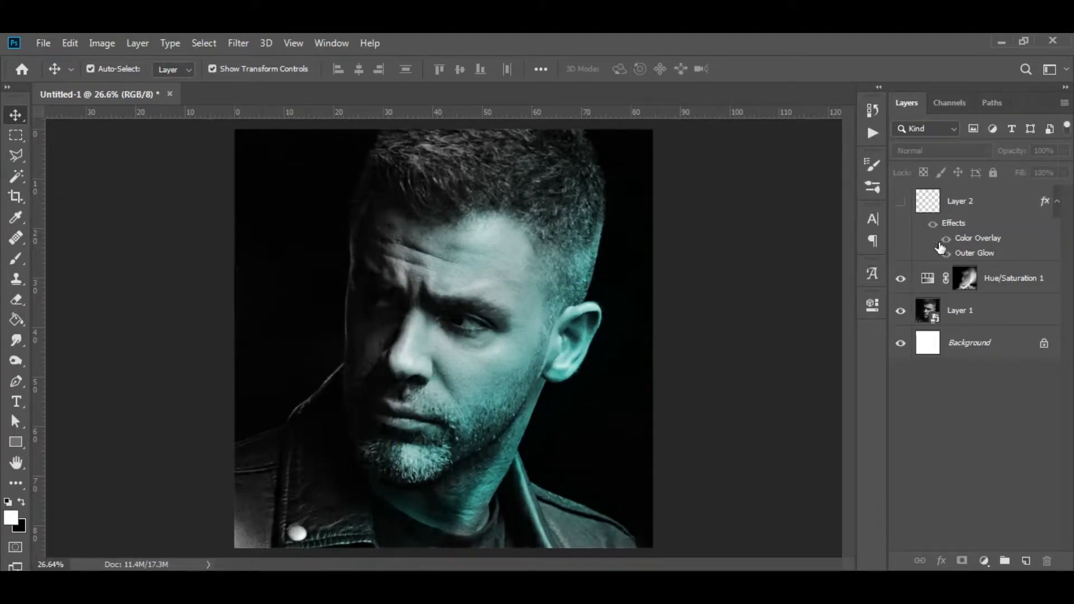
click(987, 313)
click(16, 177)
click(240, 314)
key(ctrl+d)
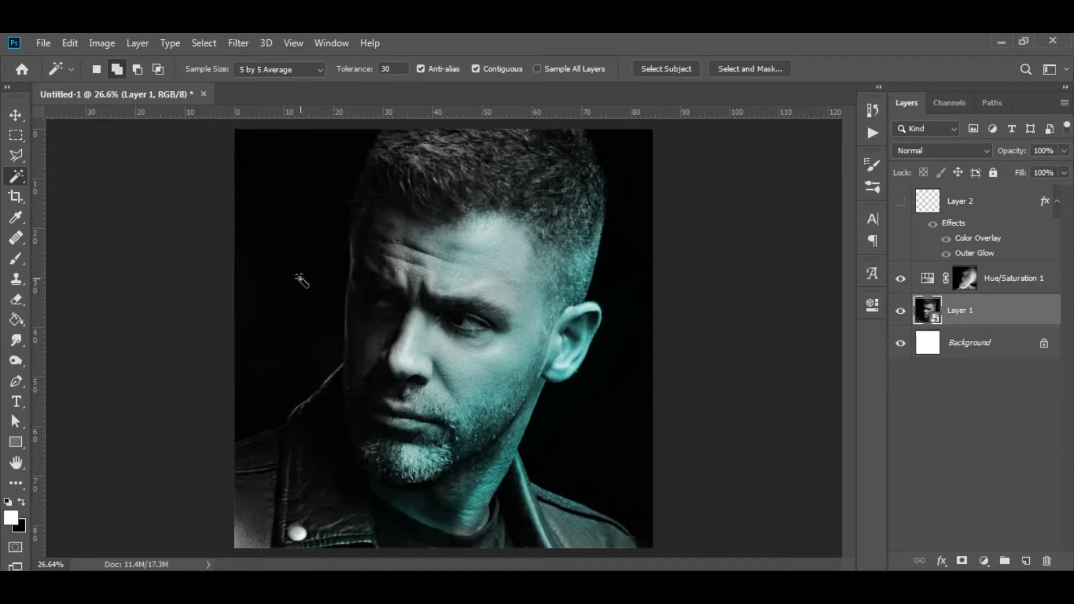
- Start a Pen tool path at the canvas edge and trace the shadowed shoulder seam and jacket collar
scroll(278, 427, up, 2)
key(p)
scroll(213, 467, up, 3)
click(188, 456)
click(312, 412)
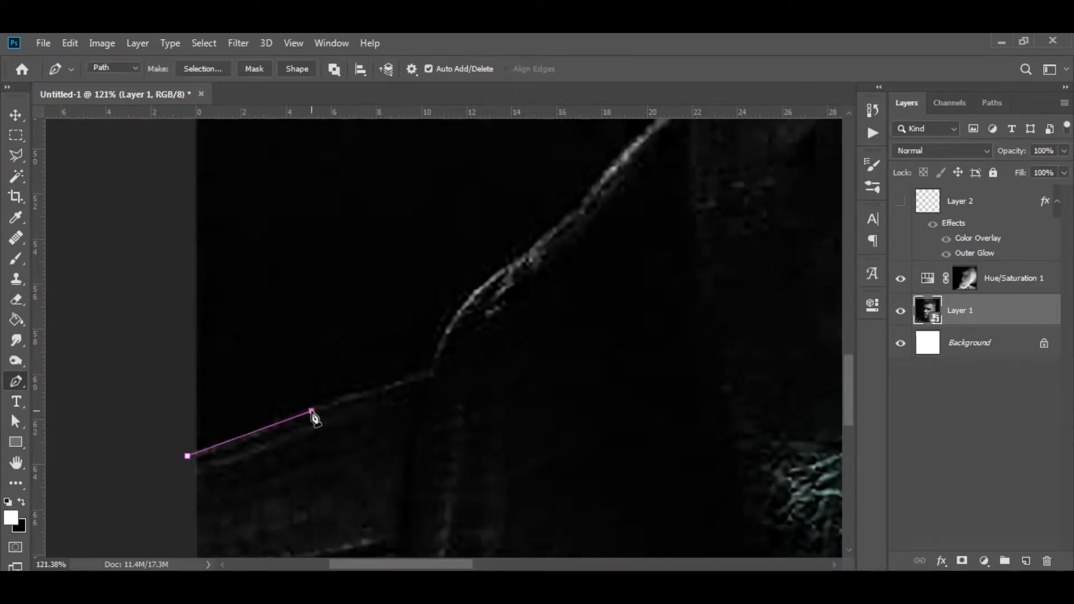
drag(486, 284, 523, 254)
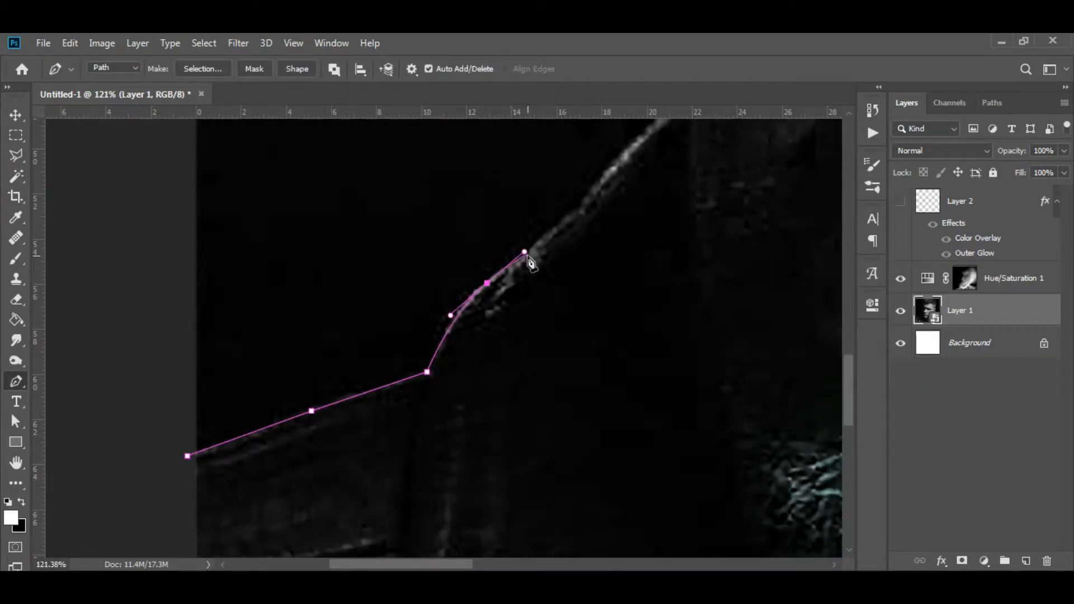
drag(577, 213, 395, 441)
drag(412, 403, 450, 372)
click(485, 336)
- Continue the path up the shadowed side of the face to the edge of the hair
drag(485, 337, 459, 548)
drag(468, 320, 441, 484)
drag(455, 373, 465, 319)
drag(469, 266, 411, 487)
drag(414, 341, 416, 315)
drag(461, 198, 477, 156)
drag(477, 155, 420, 365)
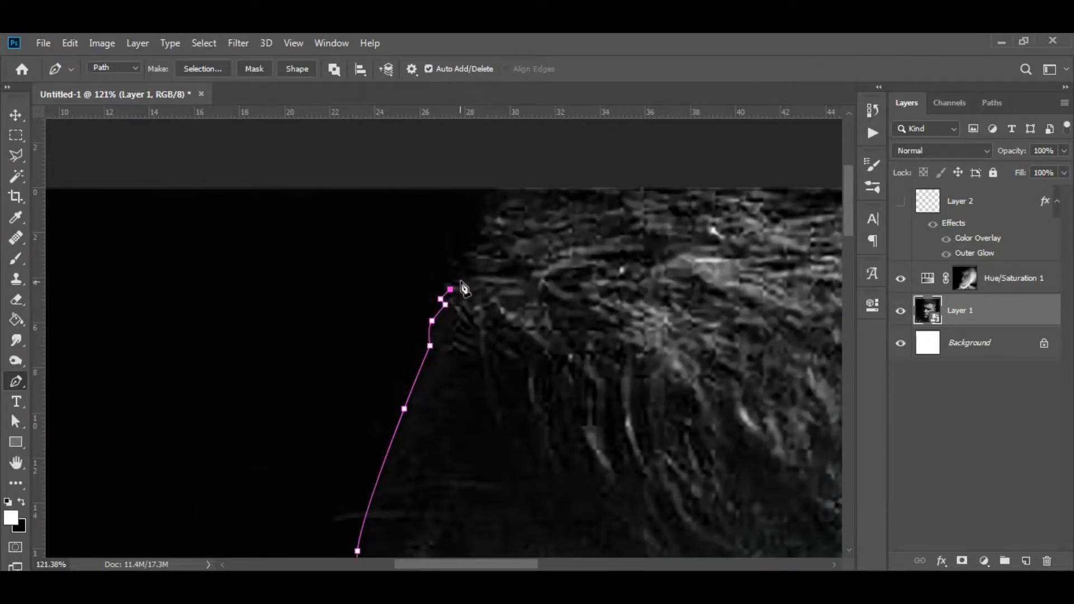
- Carry the path over the top of the head, just outside the canvas edge
drag(502, 176, 529, 177)
scroll(544, 188, down, 3)
drag(544, 188, 161, 228)
click(654, 183)
drag(715, 192, 405, 209)
scroll(404, 213, down, 2)
scroll(411, 207, up, 2)
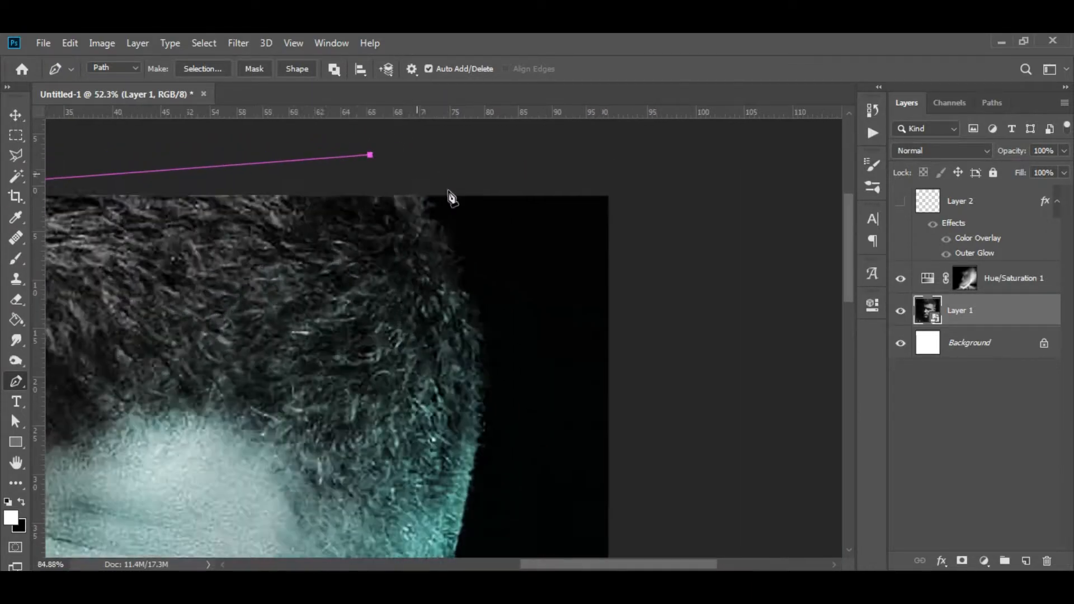
- Trace the path down the outer edge of the hair on the tinted side of the head
scroll(433, 186, up, 2)
drag(444, 242, 463, 270)
drag(500, 386, 511, 416)
drag(512, 417, 506, 230)
drag(484, 412, 478, 441)
drag(479, 458, 514, 193)
drag(476, 343, 472, 351)
click(457, 409)
- Trace the path around the outer edge of the ear and earlobe to the neck
scroll(447, 447, up, 3)
drag(417, 311, 439, 381)
scroll(425, 392, up, 2)
scroll(423, 385, up, 4)
click(396, 465)
drag(374, 490, 529, 154)
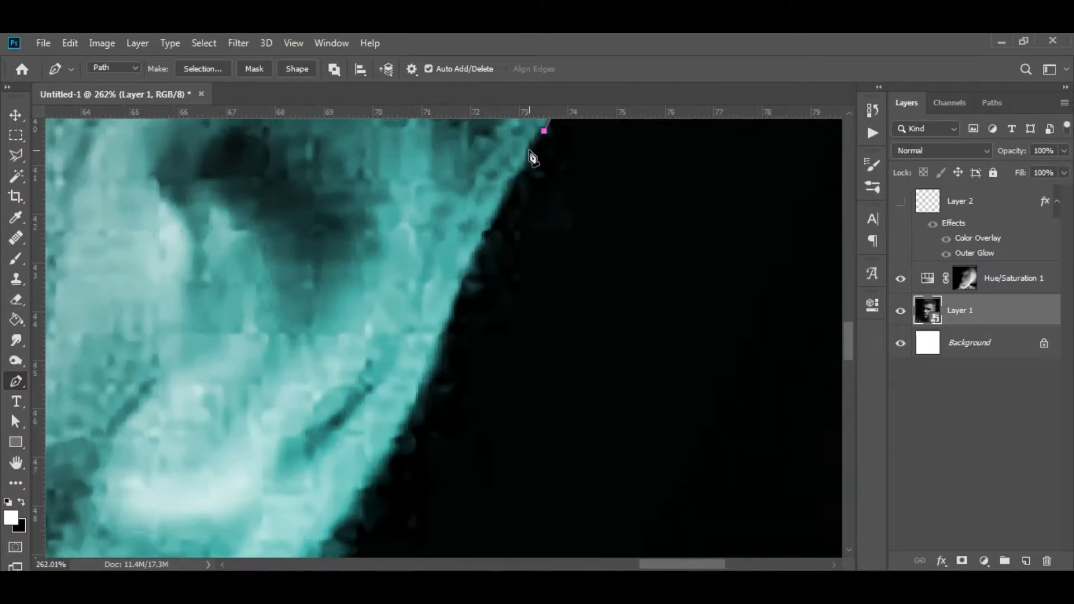
scroll(435, 271, down, 3)
drag(437, 321, 491, 260)
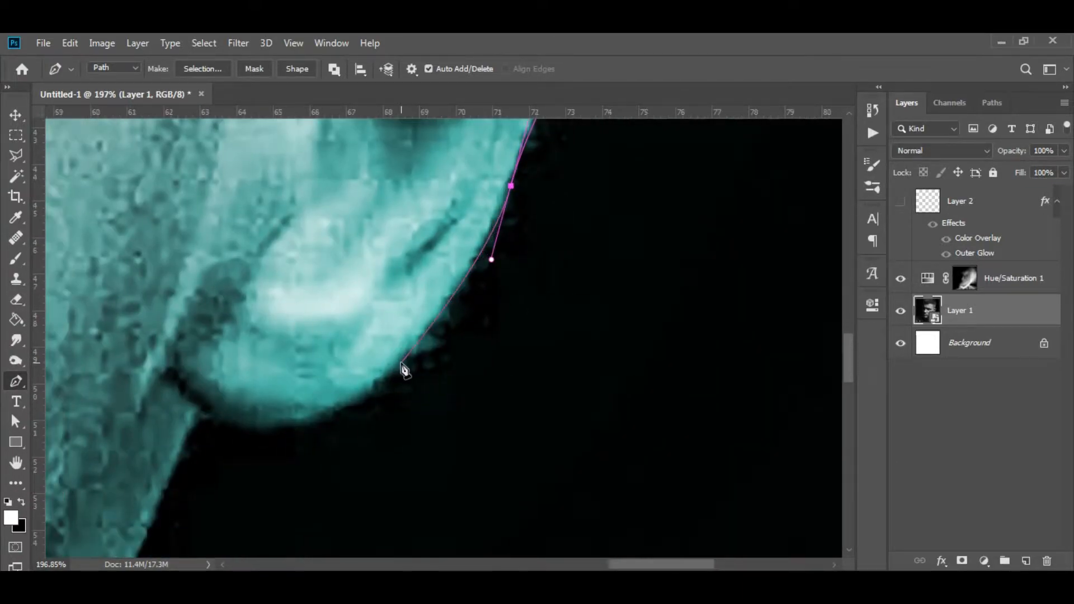
drag(285, 434, 337, 258)
click(202, 406)
- Continue the path under the earlobe, down the neck and onto the jacket shoulder on the tinted side
scroll(204, 420, down, 4)
drag(211, 479, 199, 507)
drag(205, 493, 359, 256)
click(314, 359)
scroll(316, 363, down, 3)
drag(339, 403, 220, 297)
drag(311, 315, 403, 346)
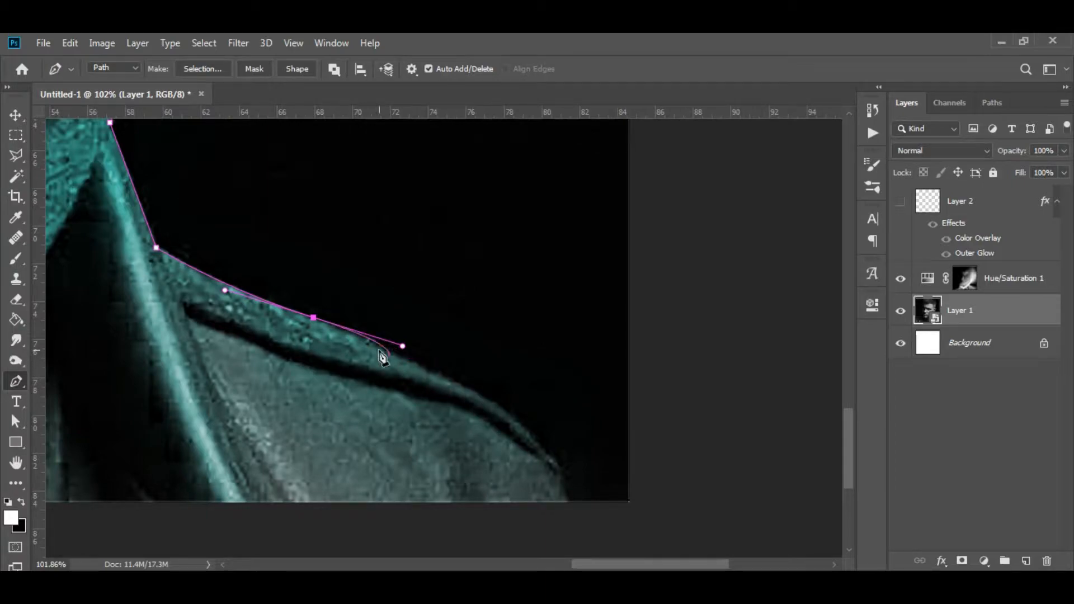
- Finish the path along the shoulder and below the canvas edge, and close it at its starting point
click(384, 348)
click(403, 379)
drag(429, 434, 431, 463)
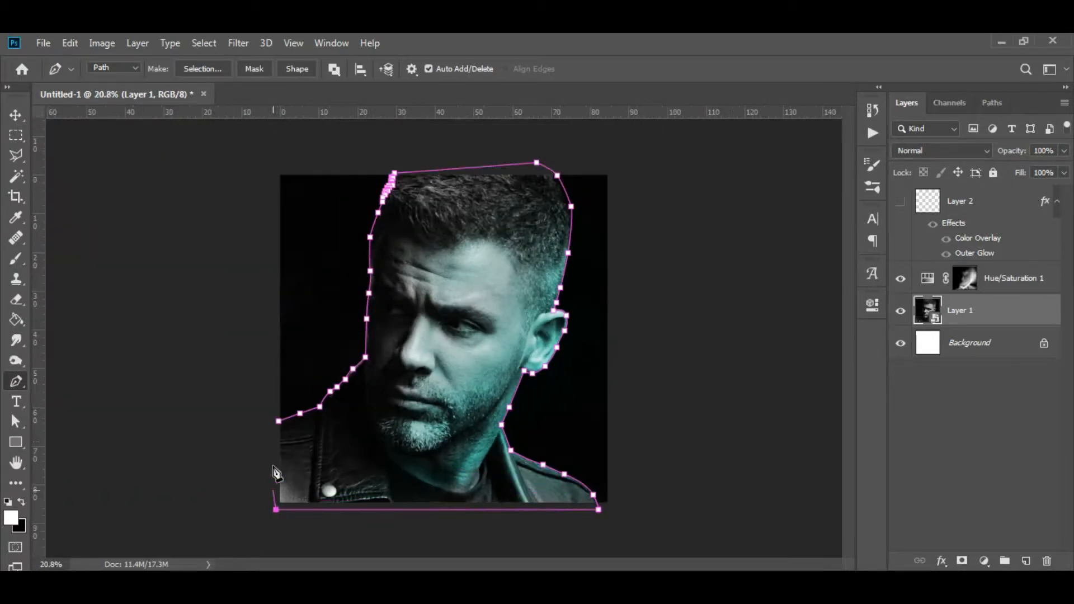
click(279, 421)
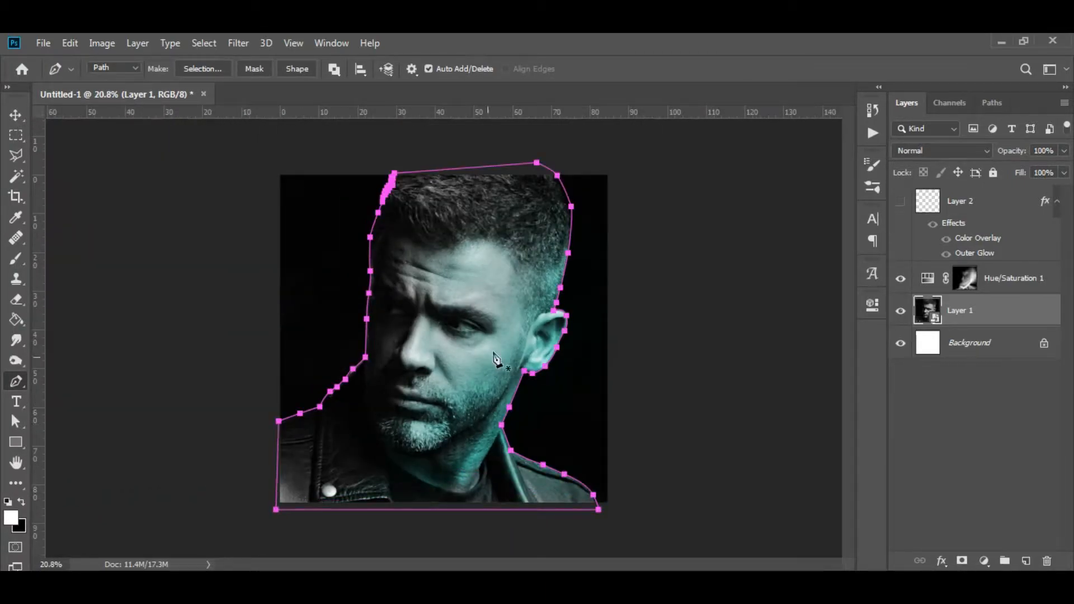
- Create a white solid color fill layer from the man's outline path and hide it
click(989, 561)
click(1008, 280)
key(Return)
key(v)
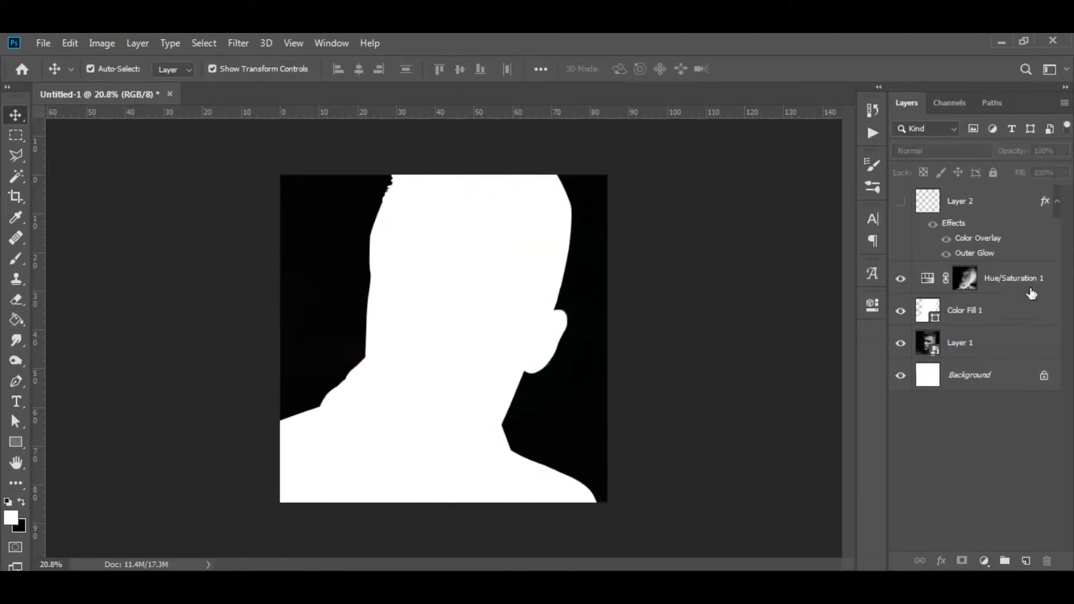
click(900, 313)
- Show the neon line on Layer 2, duplicate it, and transform the copy into an opposite diagonal crossing the shadowed side of the face
key(ctrl+plus)
click(900, 201)
alt+drag(557, 391, 516, 250)
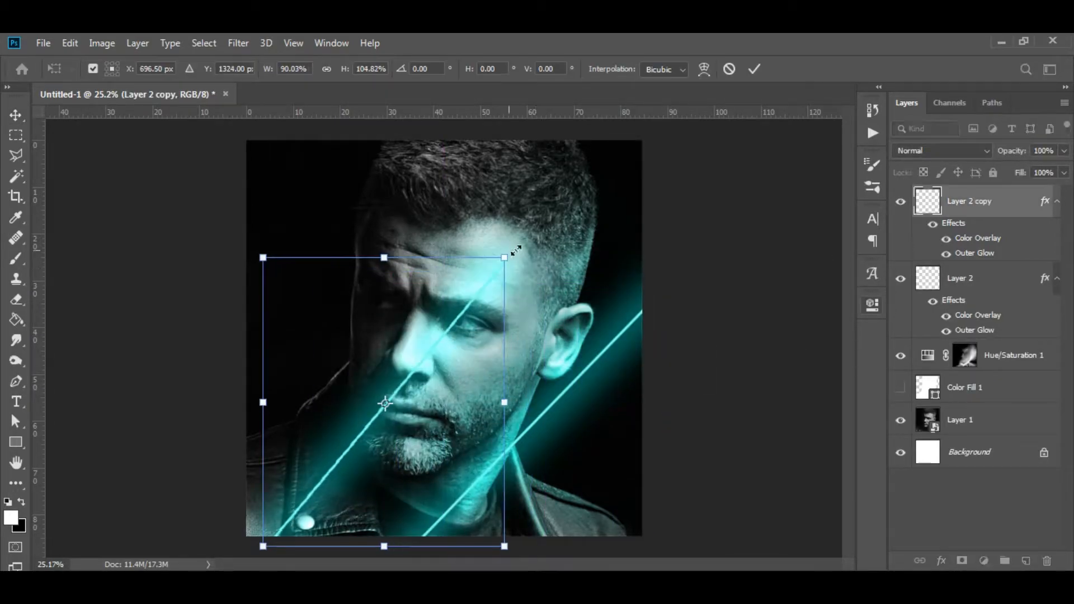
drag(400, 204, 254, 250)
key(Return)
- Move Layer 2 copy below Color Fill 1 and mask its neon line so it is hidden inside the man's outline
drag(990, 202, 985, 404)
ctrl+click(927, 310)
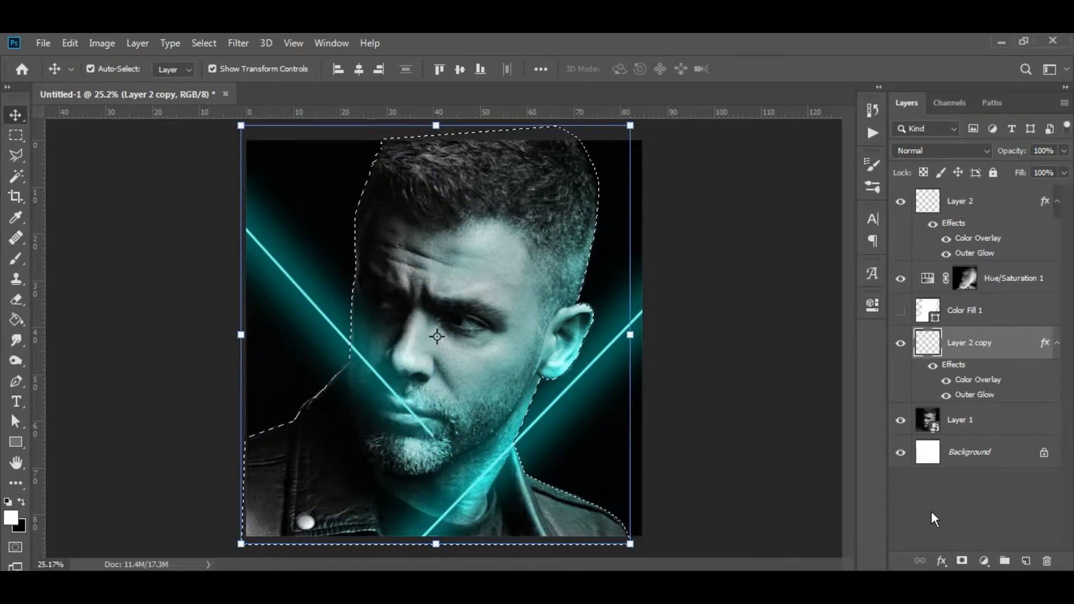
alt+click(962, 560)
click(330, 319)
scroll(295, 312, down, 2)
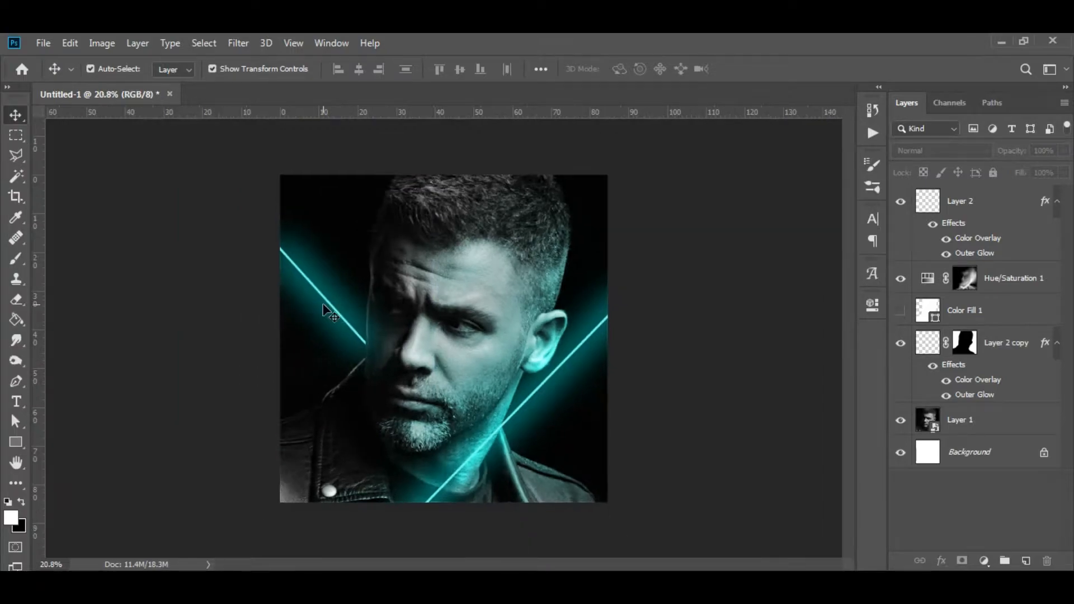
- Set the Color Overlay of Layer 2 copy to pink, f952ff
click(963, 342)
key(b)
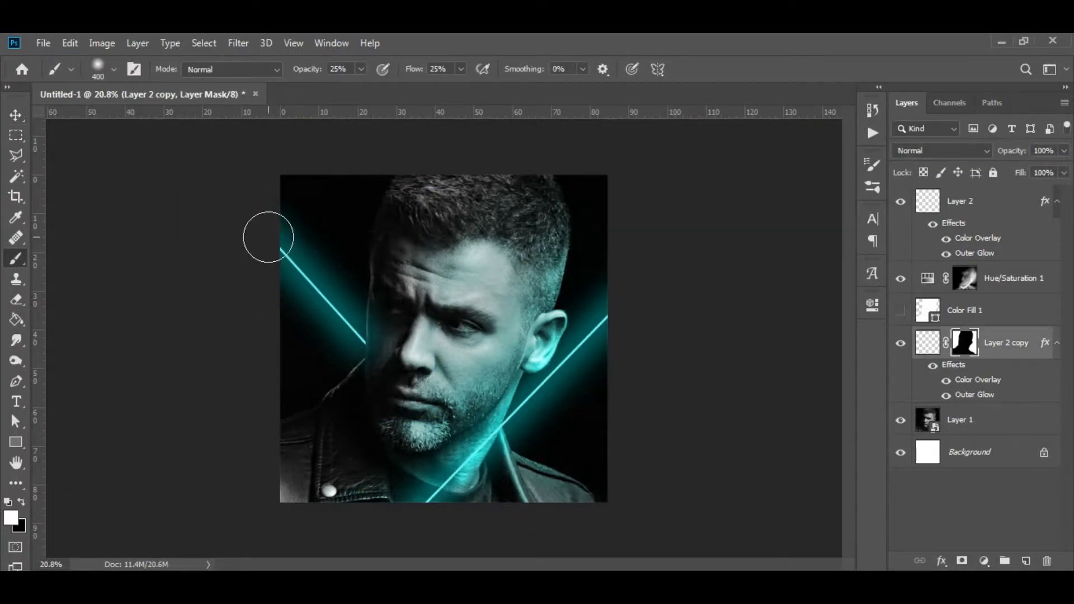
scroll(226, 440, up, 2)
scroll(358, 313, up, 2)
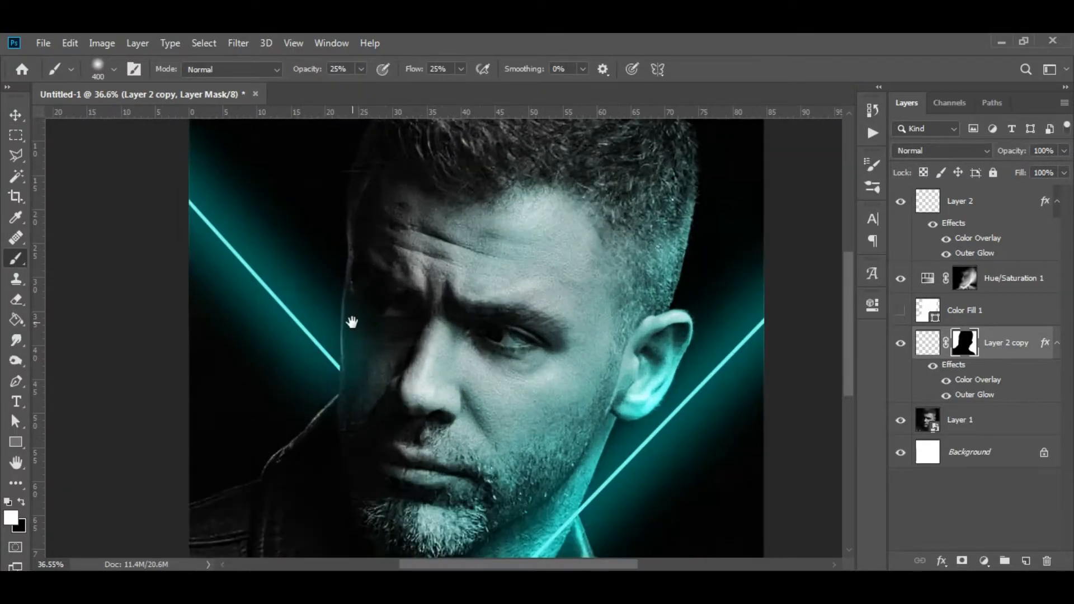
double_click(979, 379)
click(836, 100)
mouse_move(875, 326)
mouse_down()
mouse_move(875, 291)
mouse_move(773, 253)
mouse_up()
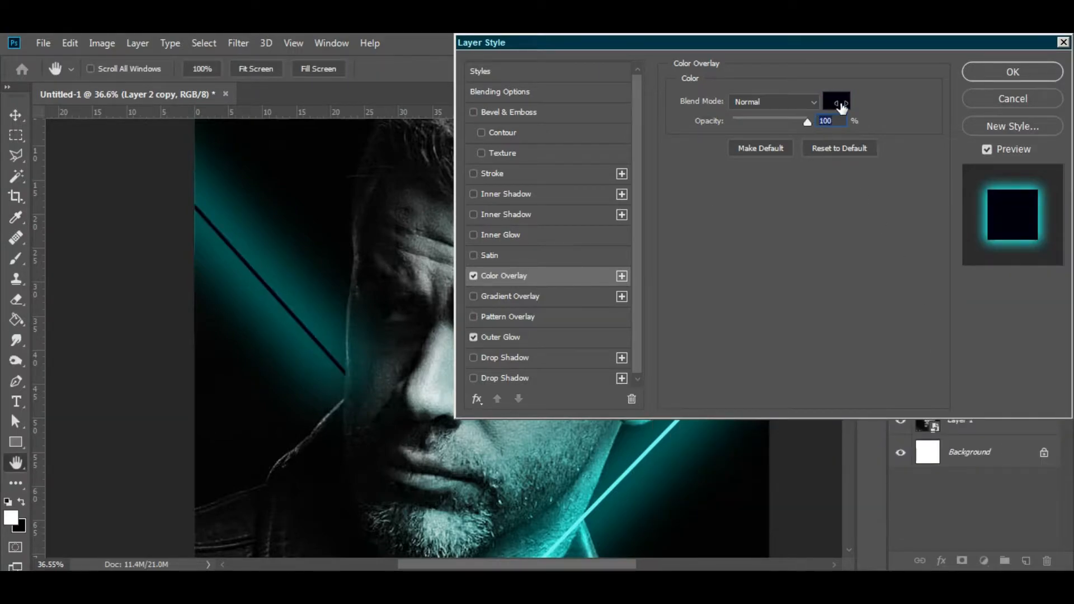
click(837, 101)
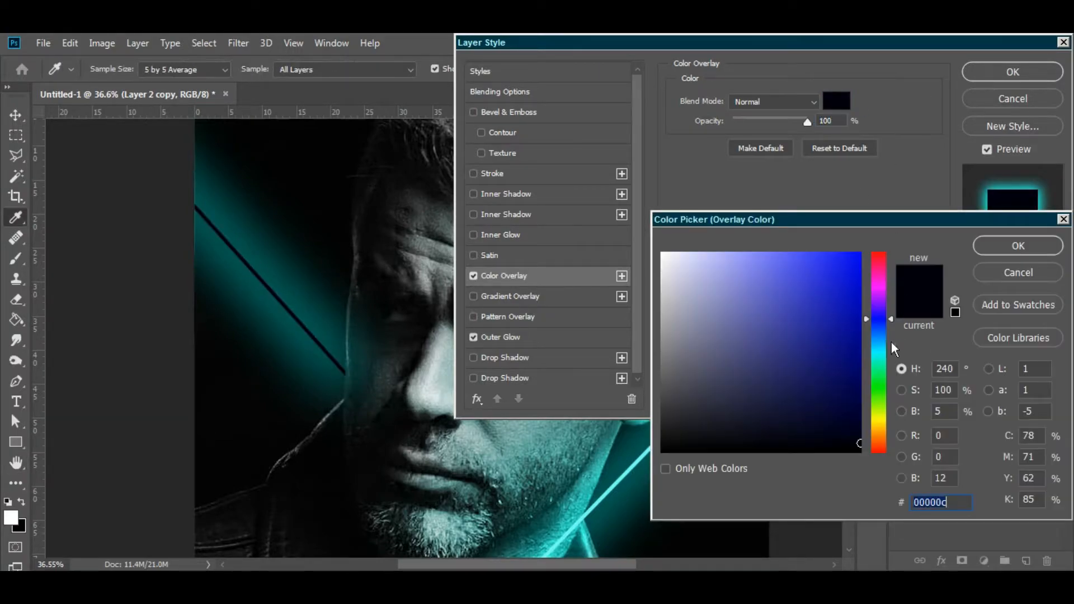
text(f952ff)
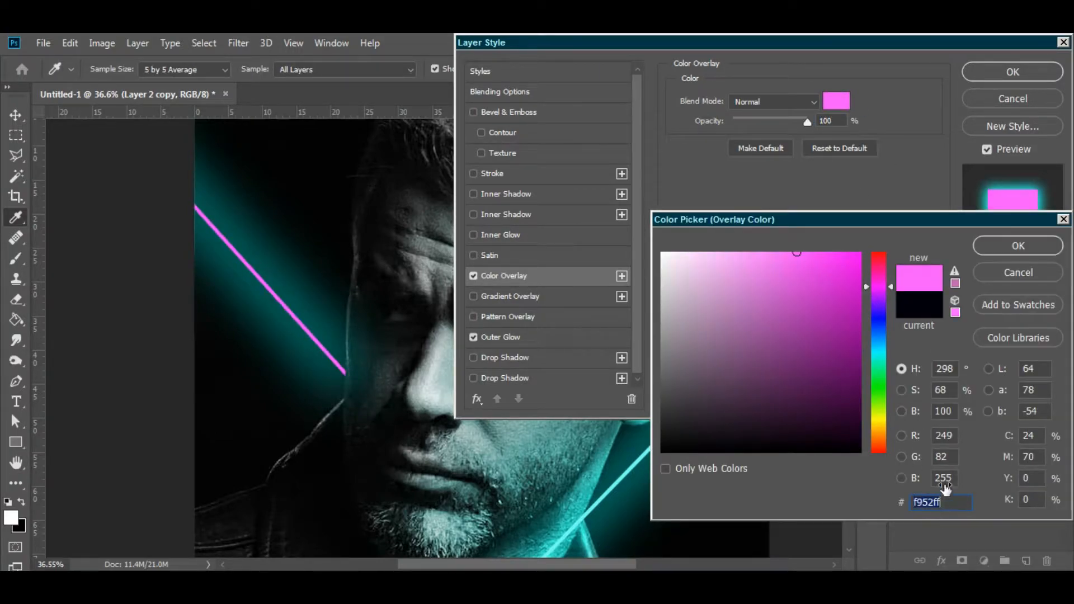
key(Return)
- Set the Outer Glow color of Layer 2 copy to magenta, f70dff, and apply the layer style
click(501, 337)
click(713, 154)
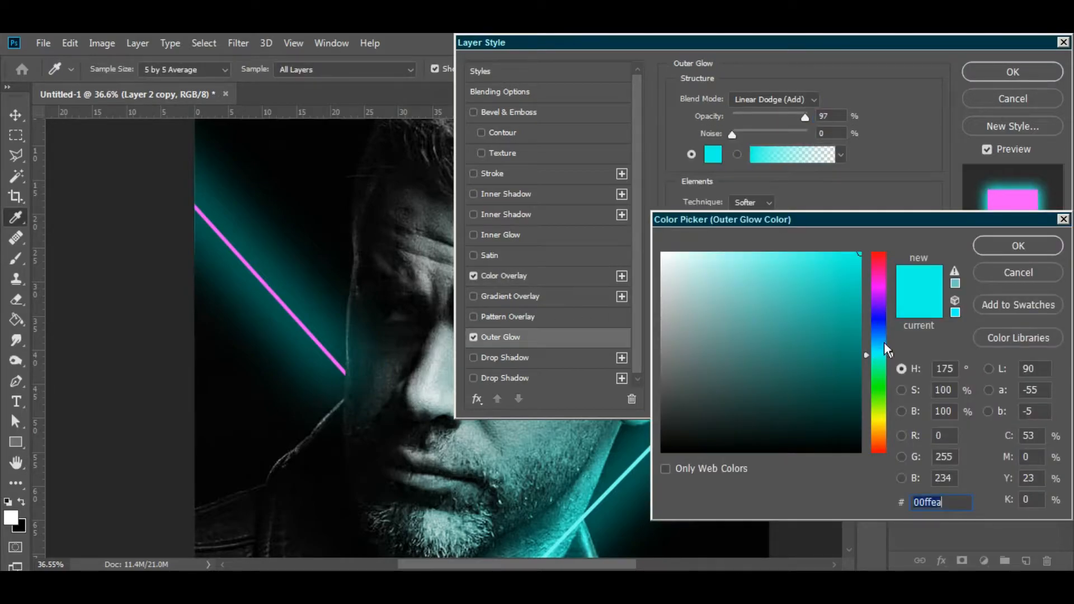
text(f70dff)
click(976, 239)
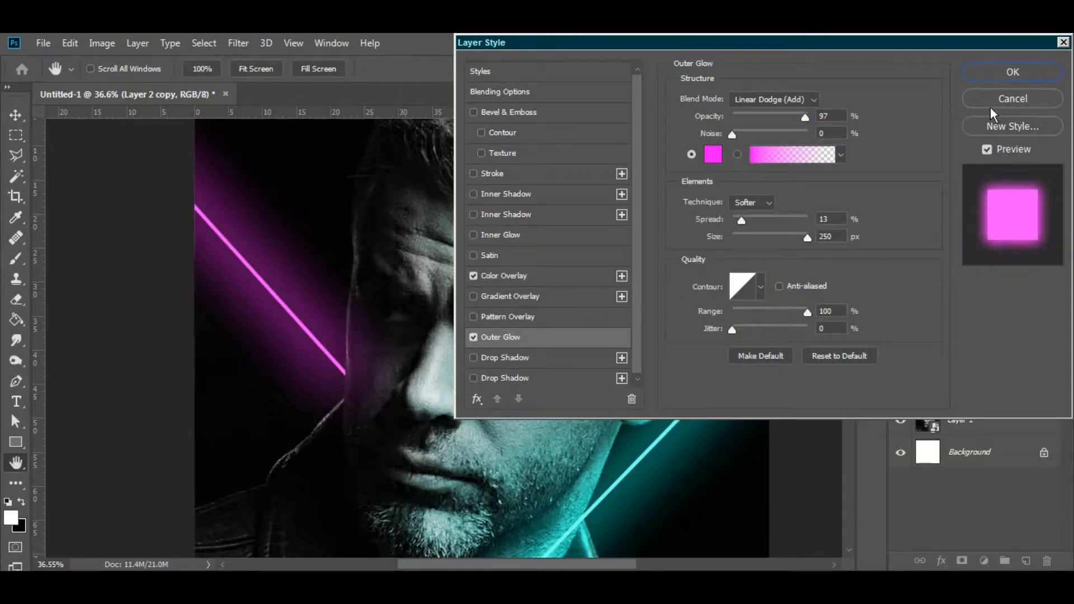
click(1012, 71)
- Duplicate the Hue/Saturation 1 adjustment layer and move Color Fill 1 beneath Layer 1
key(b)
click(964, 278)
key(ctrl+j)
drag(1000, 288, 947, 467)
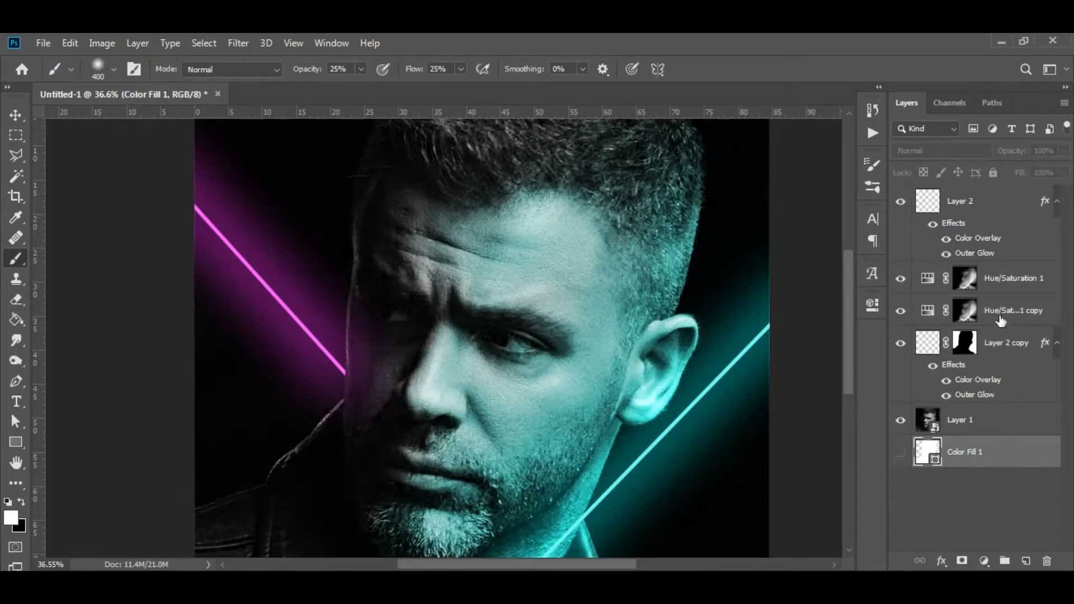
- Fill the mask of the Hue/Saturation 1 copy with black and shift its hue to magenta
click(964, 312)
drag(549, 320, 576, 338)
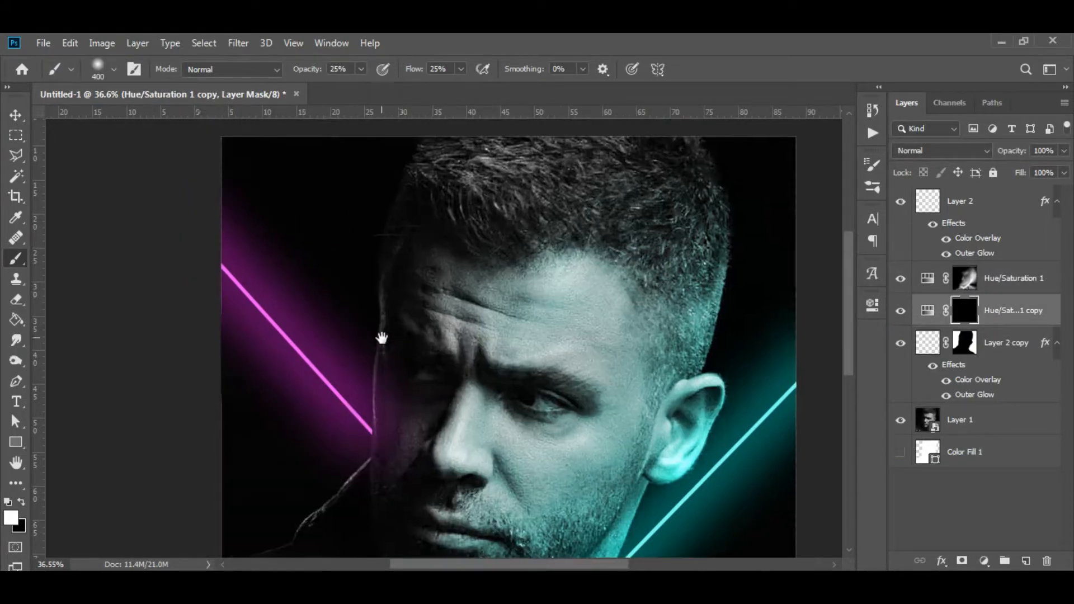
key(ctrl+a)
double_click(928, 310)
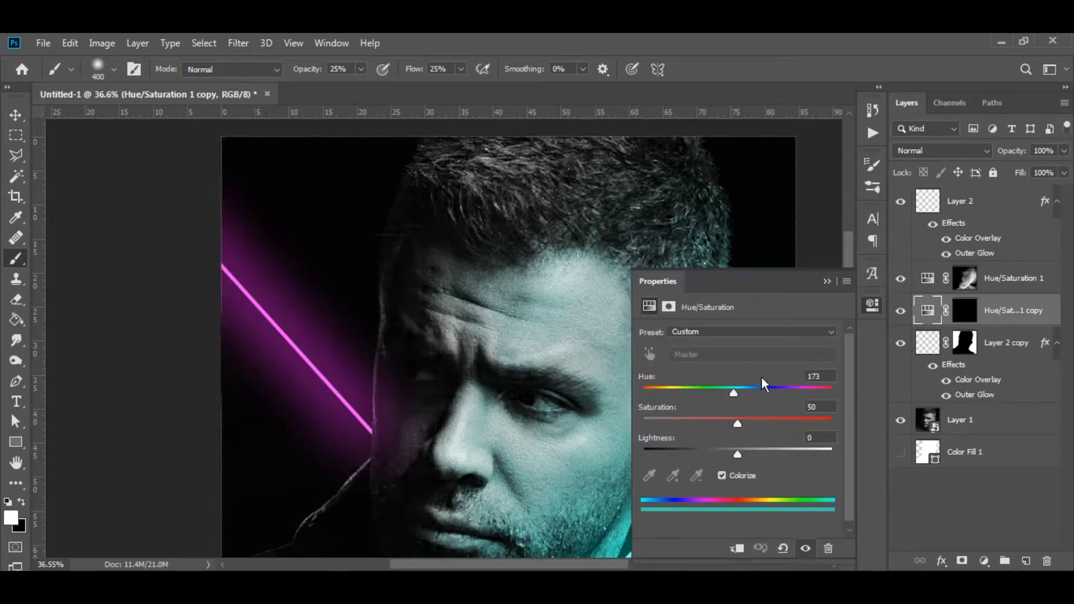
drag(730, 392, 805, 390)
- Paint white on the copy's mask to cast magenta light over the shadowed side of the forehead and face
click(402, 314)
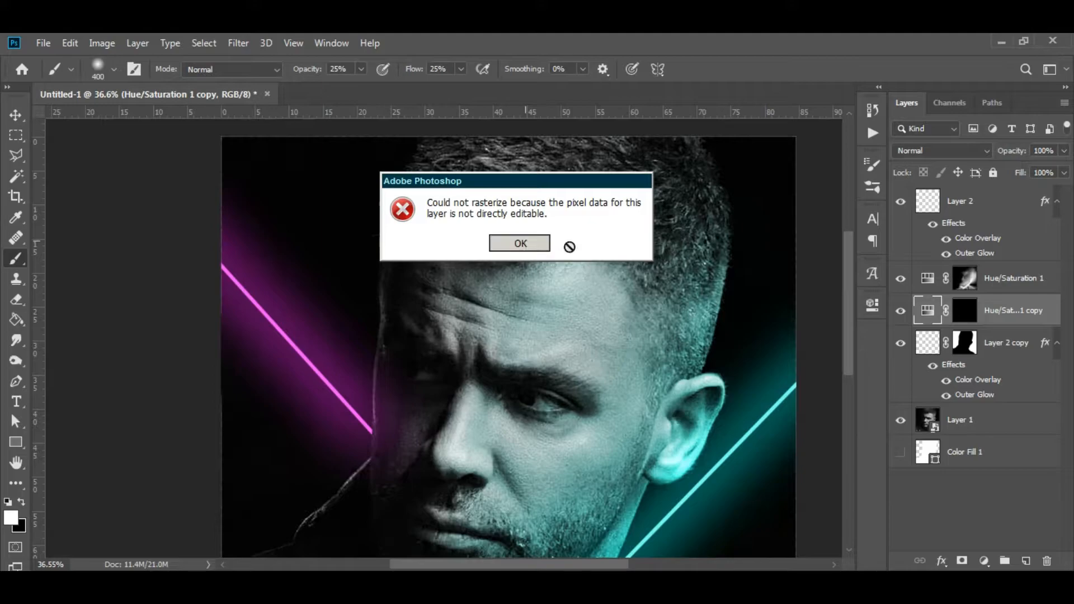
click(524, 244)
click(960, 312)
mouse_move(377, 329)
mouse_down()
mouse_move(401, 232)
mouse_move(391, 325)
mouse_move(370, 340)
mouse_move(421, 336)
mouse_up()
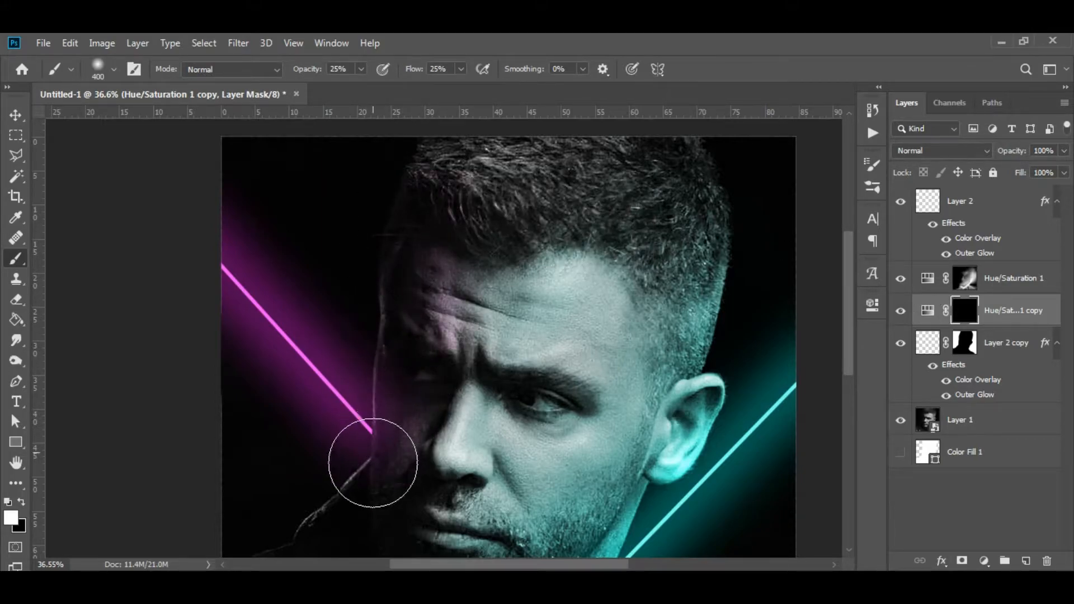
drag(389, 456, 439, 292)
drag(334, 412, 342, 387)
- Resize the brush and add magenta light near the temple and hairline on the shadowed side
scroll(291, 415, down, 5)
scroll(336, 341, up, 3)
key(bracketleft)
key(bracketleft)
key(bracketleft)
key(bracketleft)
key(bracketright)
key(bracketright)
key(bracketright)
mouse_move(417, 199)
mouse_down()
mouse_move(374, 253)
mouse_move(391, 279)
mouse_move(368, 297)
mouse_move(384, 198)
mouse_up()
- Paint magenta light along the jacket's shoulder and collar edge with a soft 125-pixel brush
key(bracketleft)
key(bracketleft)
key(bracketleft)
key(bracketleft)
scroll(400, 338, up, 7)
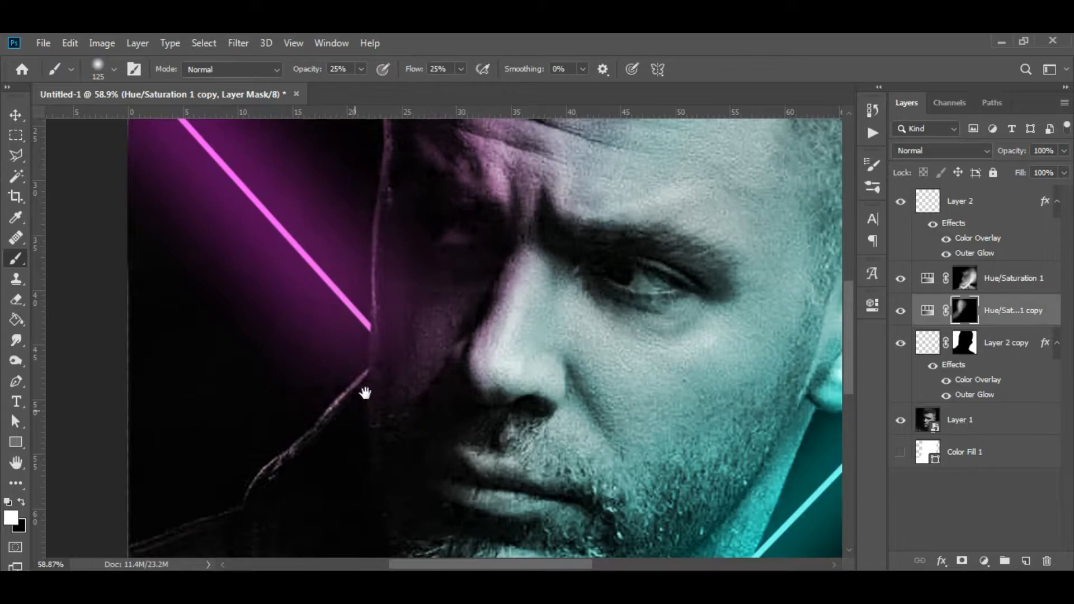
drag(355, 411, 436, 288)
drag(343, 451, 390, 339)
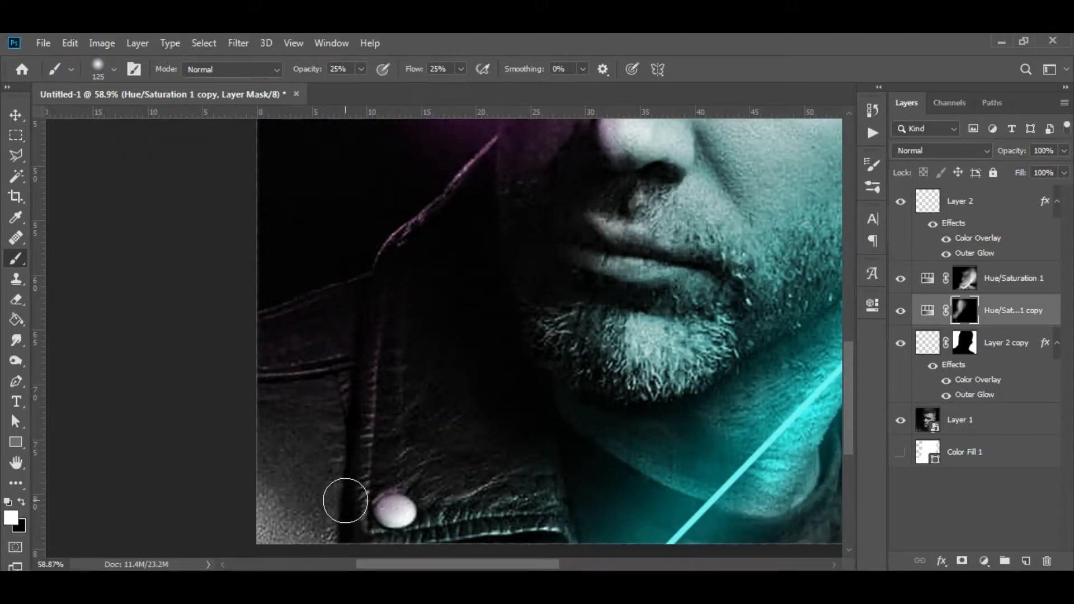
- Enlarge the brush to 300 pixels and tint the front of the jacket magenta on the shadowed side
key(bracketright)
key(bracketright)
key(bracketright)
key(bracketright)
mouse_move(301, 404)
mouse_down()
mouse_move(395, 398)
mouse_move(448, 263)
mouse_move(425, 242)
mouse_move(370, 321)
mouse_up()
scroll(369, 322, down, 3)
scroll(414, 317, down, 3)
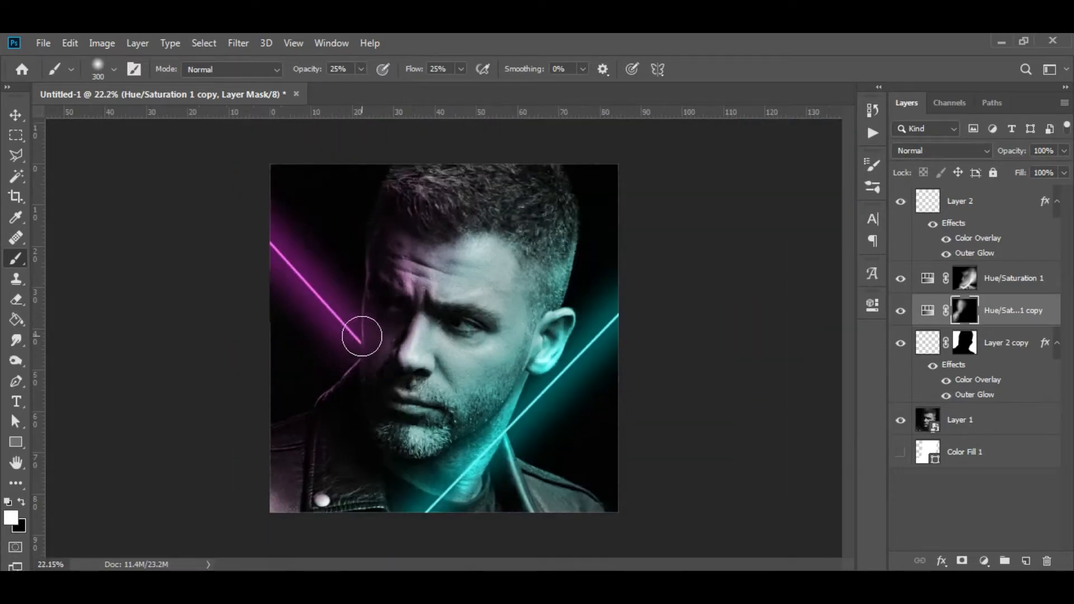
- Refine the magenta tint over the hair on the adjustment mask with a 500-pixel brush
key(x)
mouse_move(455, 140)
mouse_down()
mouse_move(486, 172)
mouse_move(510, 158)
mouse_up()
key(x)
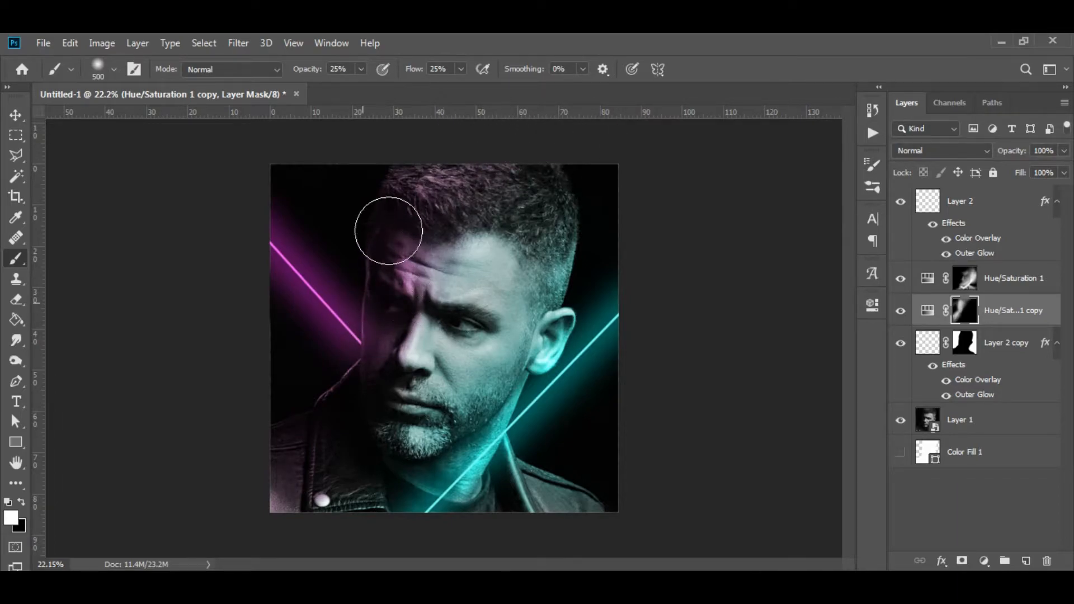
- Move the Hue/Saturation 1 copy above Hue/Saturation 1 in the layer stack
scroll(375, 420, up, 2)
key(bracketleft)
key(bracketleft)
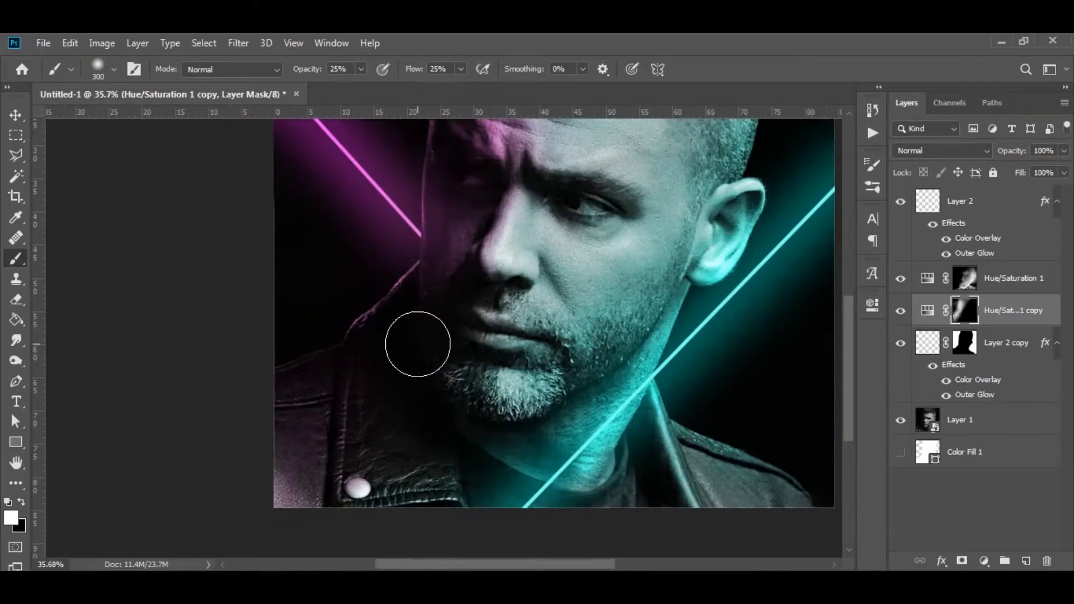
drag(1050, 315, 1027, 269)
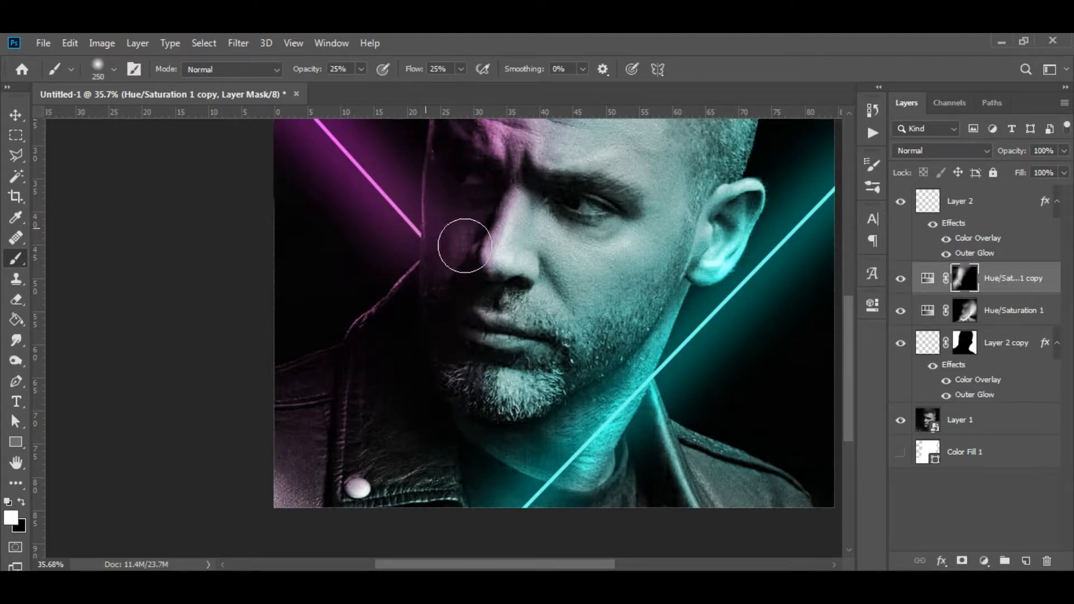
key(bracketright)
scroll(392, 252, up, 3)
scroll(331, 262, down, 2)
- Place the glowing embers image DEdocg in the document and move its layer directly above Layer 1
click(8, 122)
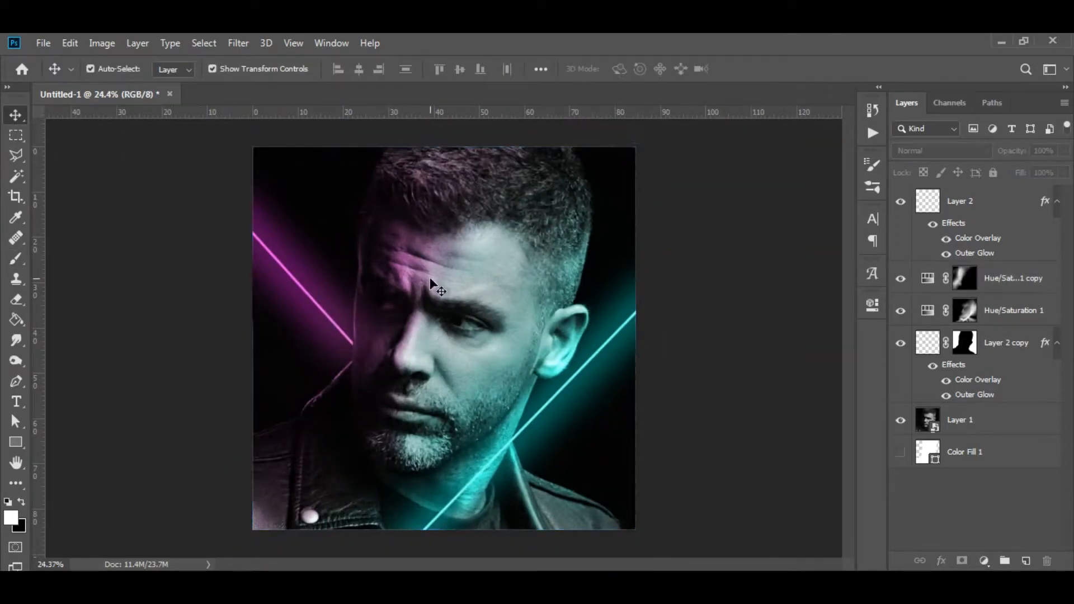
drag(444, 446, 486, 529)
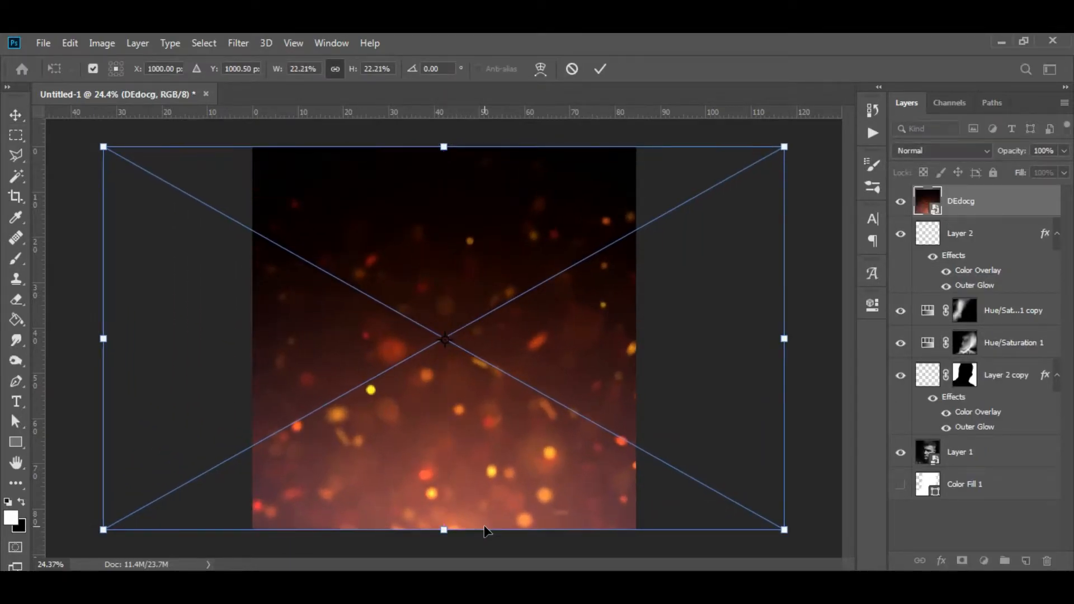
key(Return)
drag(986, 232, 965, 413)
- Mask the DEdocg layer with the inverted outline so the embers show only in the background around the man
ctrl+click(929, 481)
key(ctrl+shift+i)
click(962, 560)
click(688, 452)
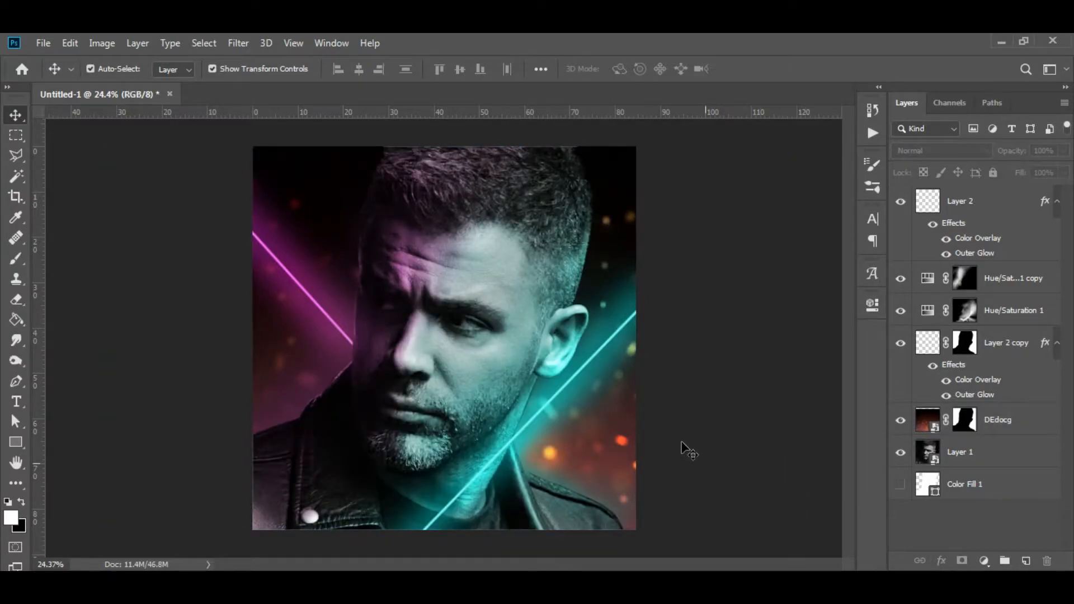
- Set the blend mode of the DEdocg layer to Screen
click(1010, 423)
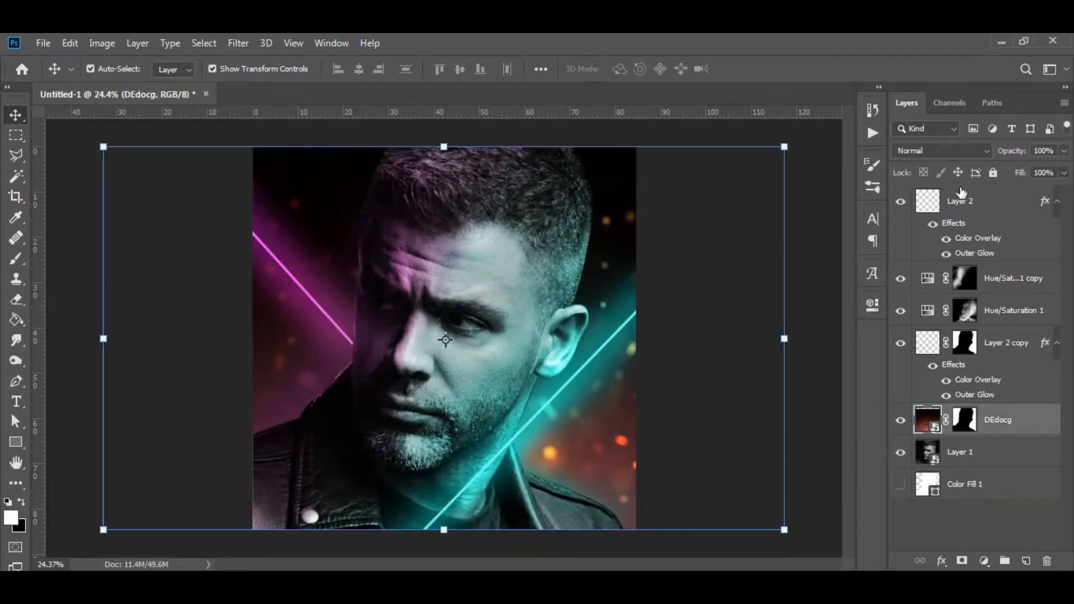
click(943, 150)
click(919, 268)
- Clip a Levels adjustment to the embers layer and set its midtone value to 0.47
click(984, 560)
click(976, 342)
click(736, 548)
drag(749, 448, 787, 448)
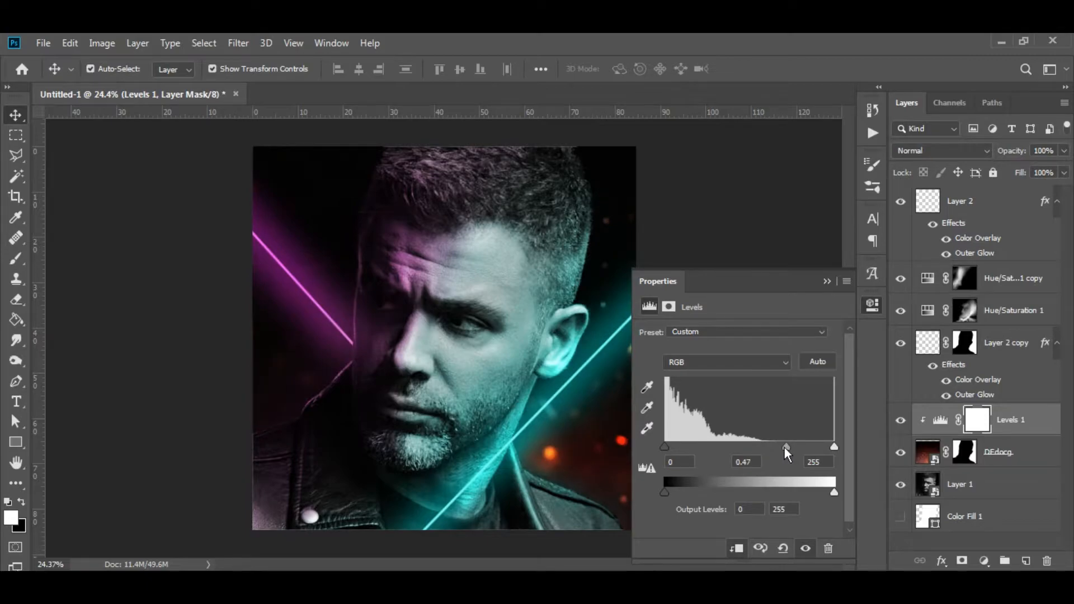
click(827, 281)
- Apply a Field Blur to the DEdocg layer with 34 px blur, 21% bokeh color and strong light bokeh
click(1001, 452)
click(234, 45)
mouse_move(335, 227)
click(436, 225)
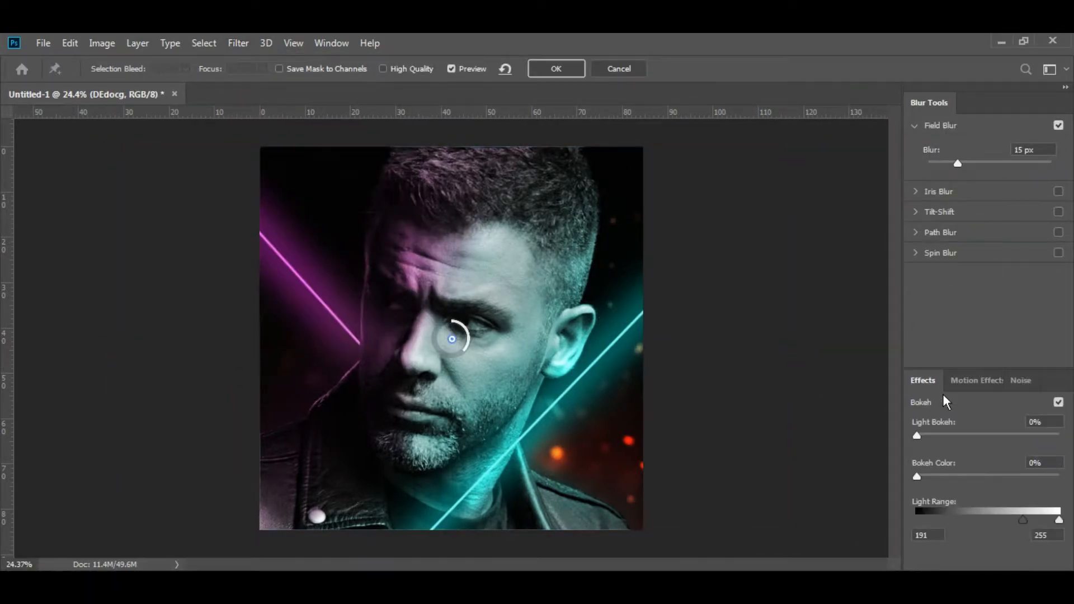
drag(994, 434, 999, 434)
click(977, 162)
click(945, 475)
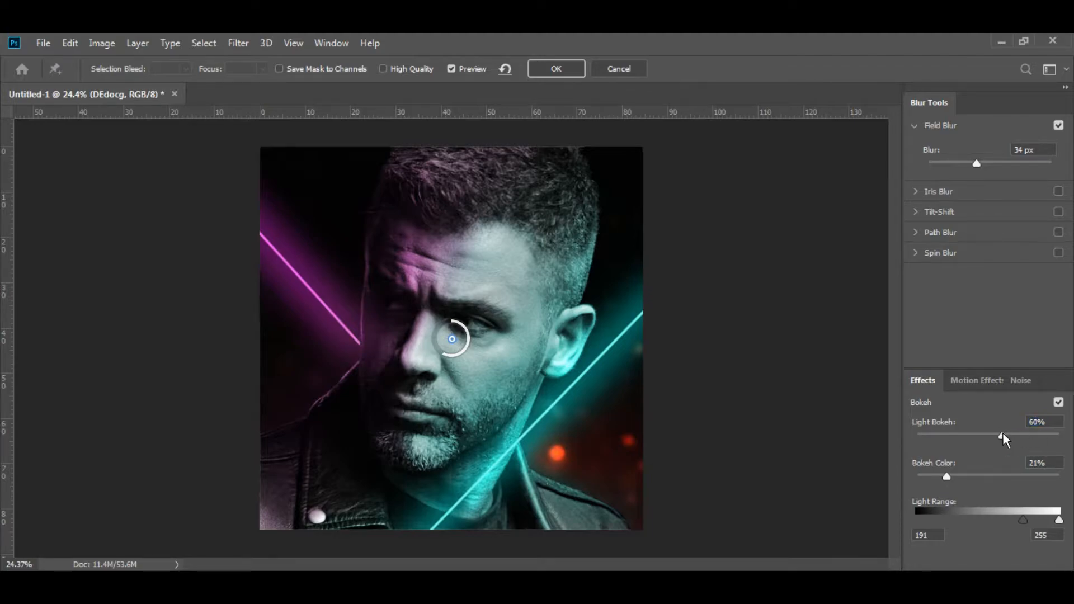
click(1036, 434)
drag(1021, 520, 1019, 521)
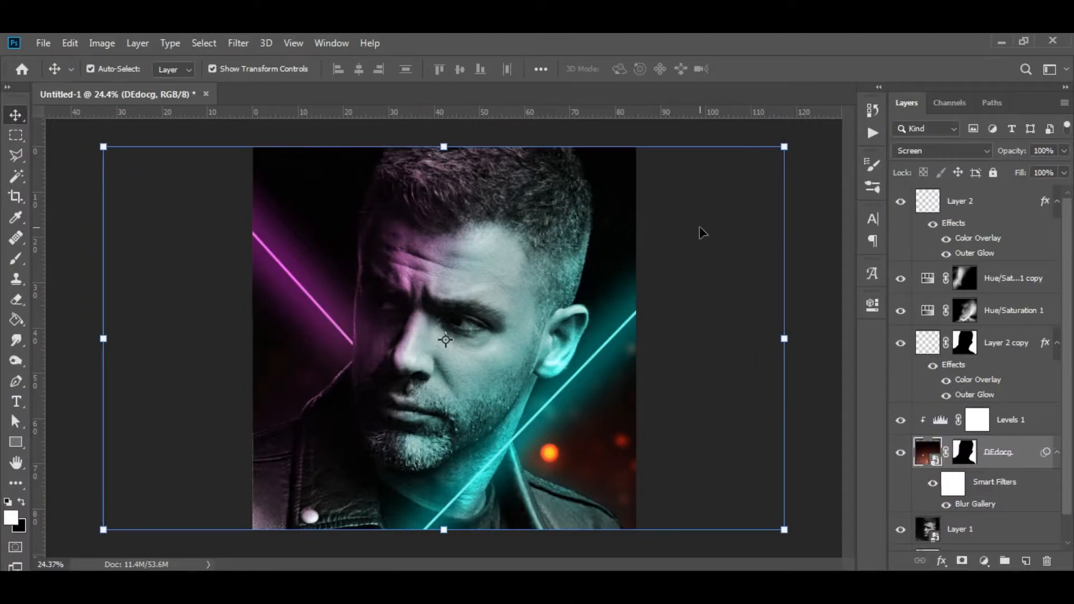
- Add a Hue/Saturation adjustment above Levels 1, clip it to the embers, and colorize them in a cyan hue
click(1007, 428)
click(984, 561)
click(998, 420)
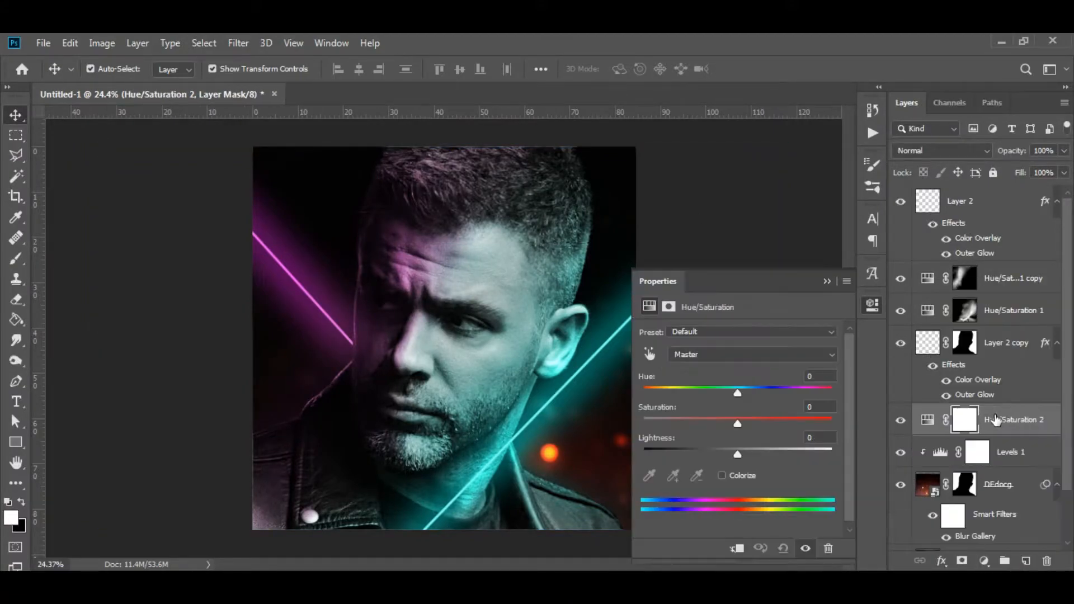
click(721, 475)
key(ctrl+alt+g)
click(734, 391)
click(827, 281)
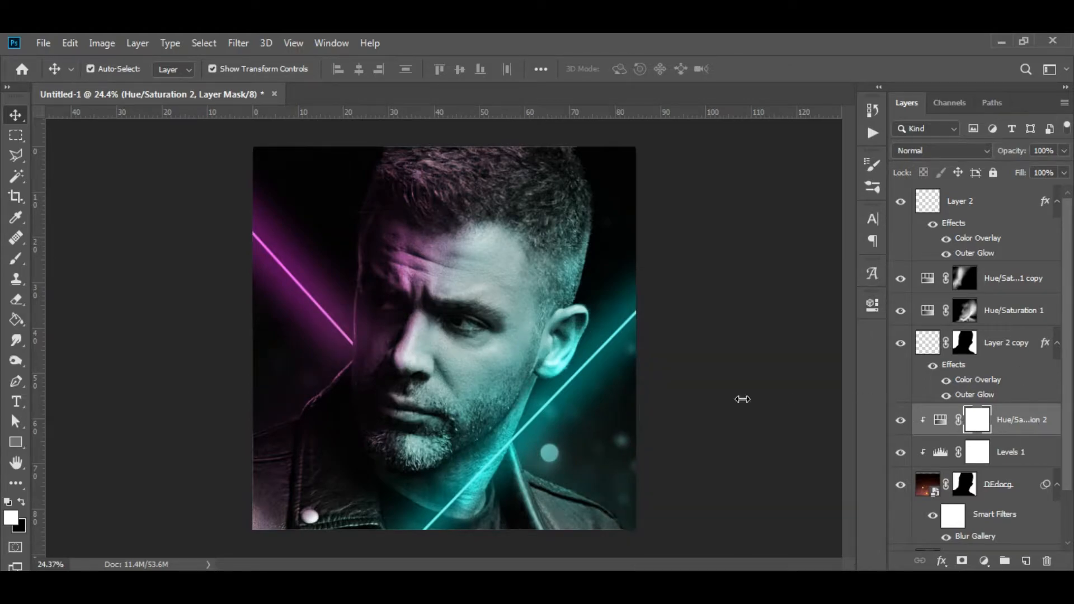
- Invert the Hue/Saturation 2 mask and paint white over the cyan line's side so only that part of the embers is tinted
key(ctrl+i)
key(b)
click(628, 404)
mouse_move(564, 411)
mouse_down()
mouse_move(610, 517)
mouse_move(625, 372)
mouse_move(655, 434)
mouse_move(629, 341)
mouse_move(586, 361)
mouse_move(652, 412)
mouse_up()
key(bracketright)
key(bracketright)
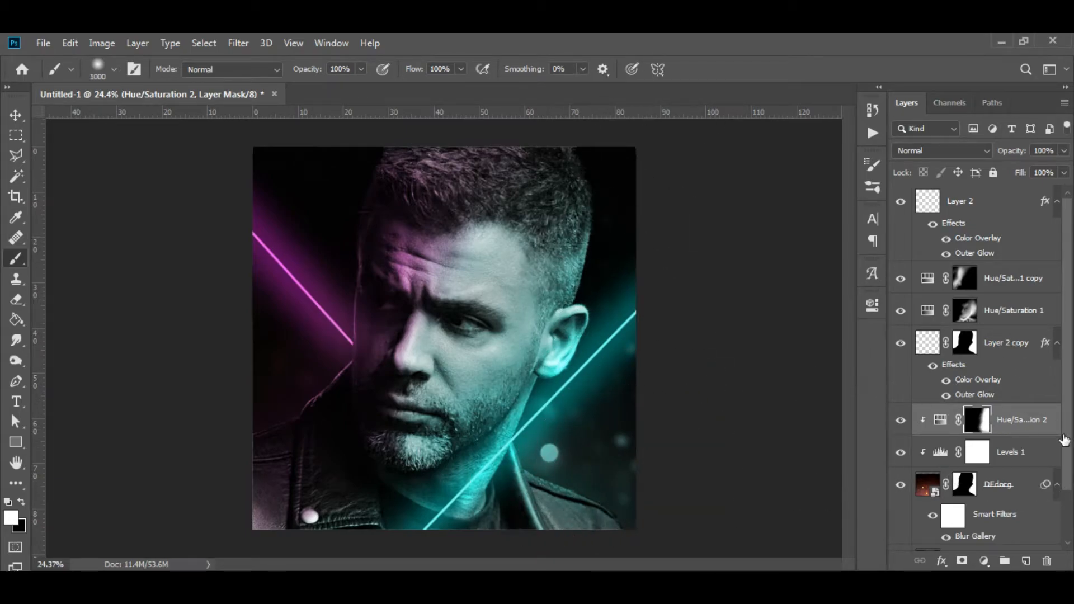
- Duplicate Hue/Saturation 2, clip the copy, fill its mask with black and paint white over the magenta line's side
key(ctrl+j)
alt+click(1019, 432)
key(ctrl+a)
key(ctrl+BackSpace)
key(ctrl+d)
drag(237, 386, 190, 281)
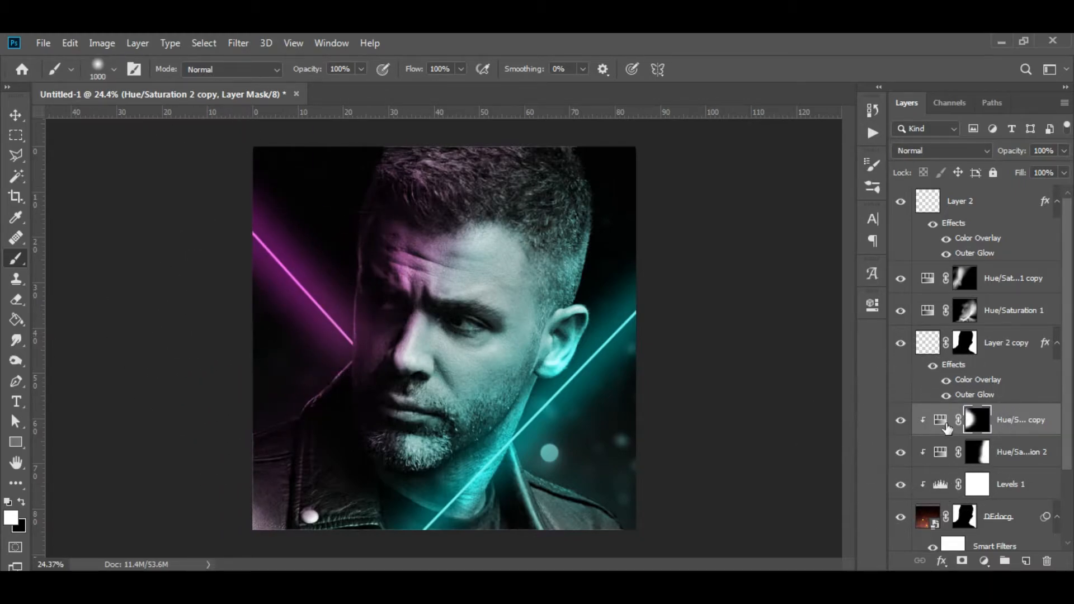
- Shift the hue of the Hue/Saturation 2 copy to magenta to match the pink neon line
double_click(940, 420)
drag(799, 392, 803, 395)
click(826, 281)
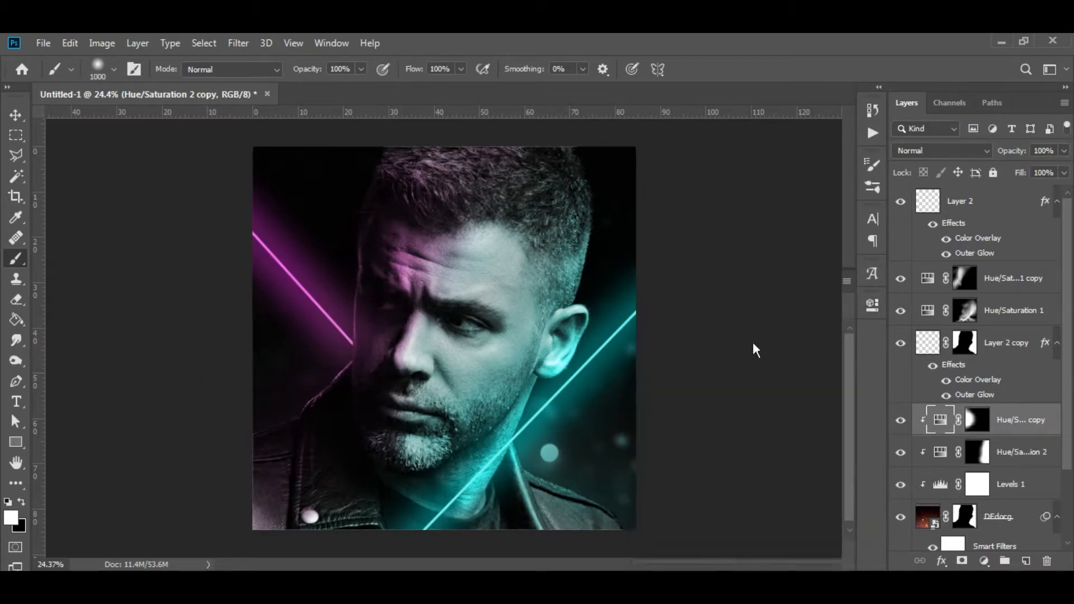
scroll(386, 423, up, 7)
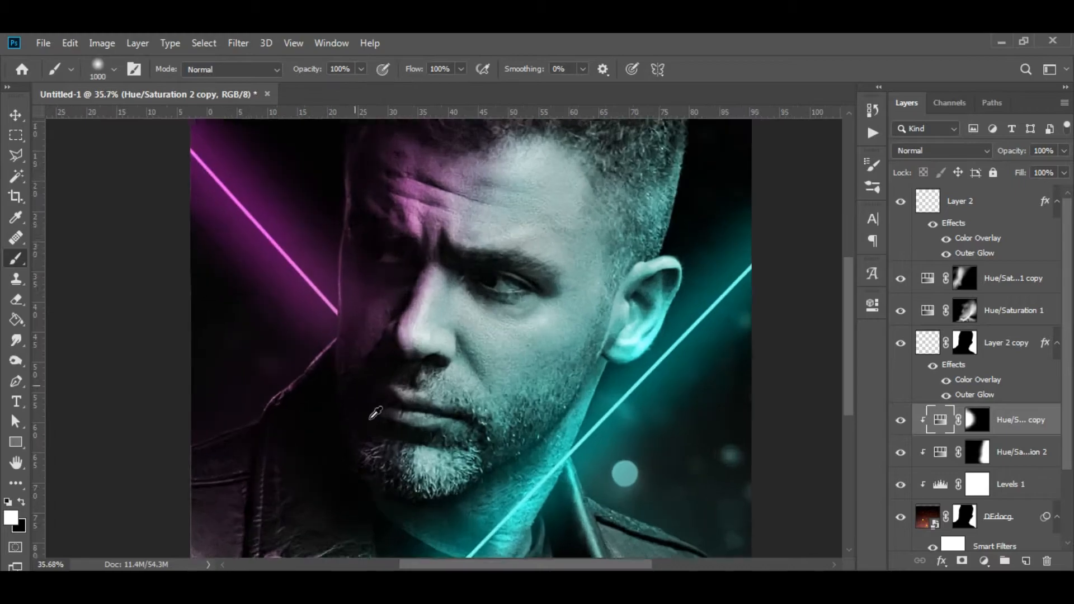
- Smooth the skin on Layer 1 with a Camera Raw filter, setting Noise Reduction to 63 and lowering its Detail
key(v)
scroll(930, 492, down, 3)
click(929, 497)
click(239, 43)
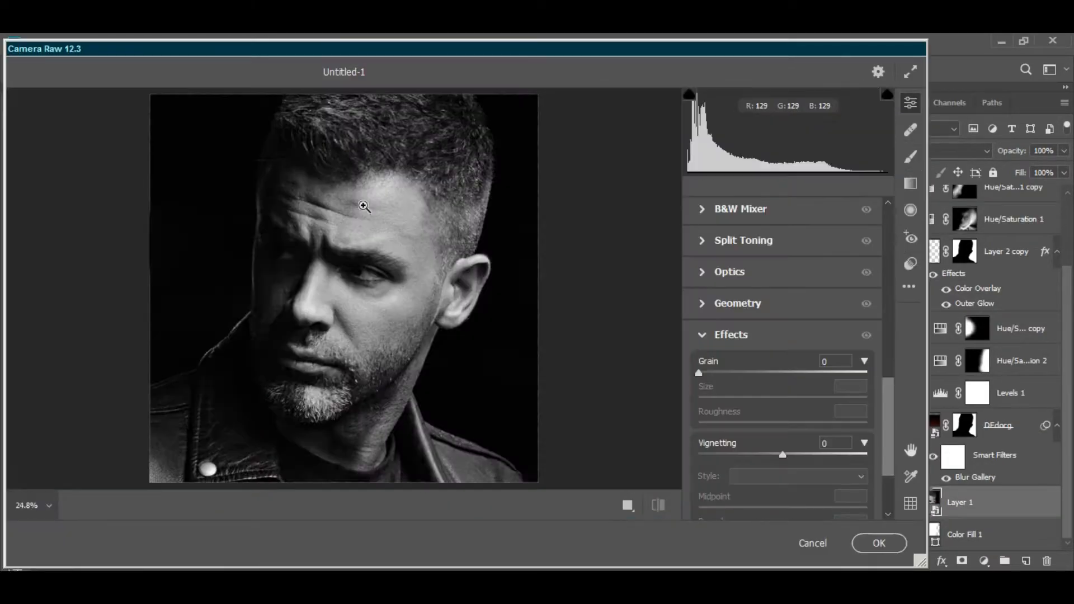
scroll(379, 295, up, 6)
drag(492, 348, 422, 353)
scroll(837, 343, down, 3)
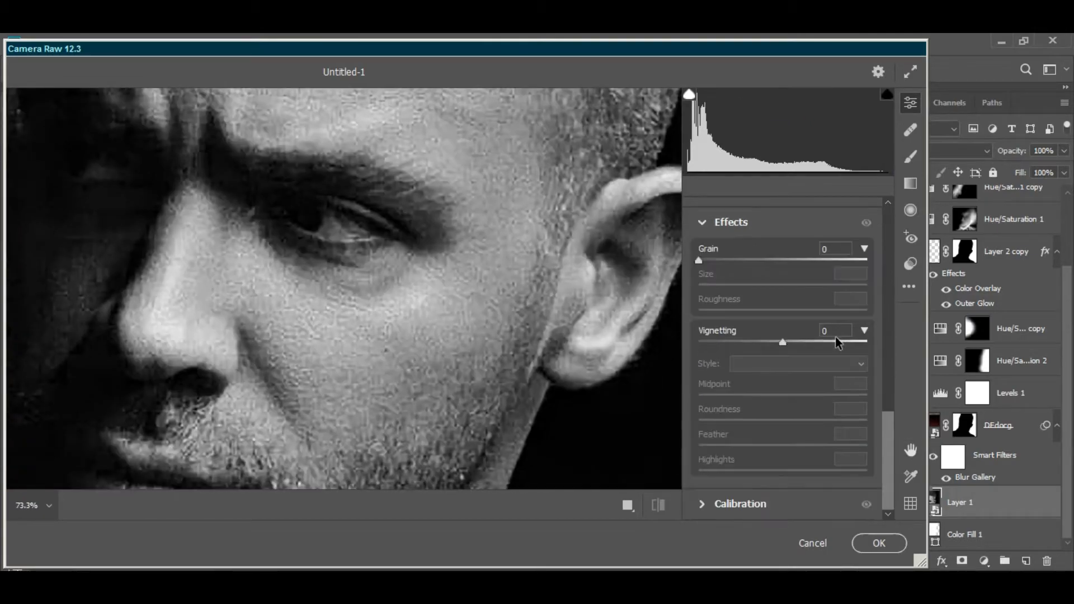
scroll(795, 355, up, 4)
click(702, 375)
click(703, 361)
drag(744, 336, 750, 336)
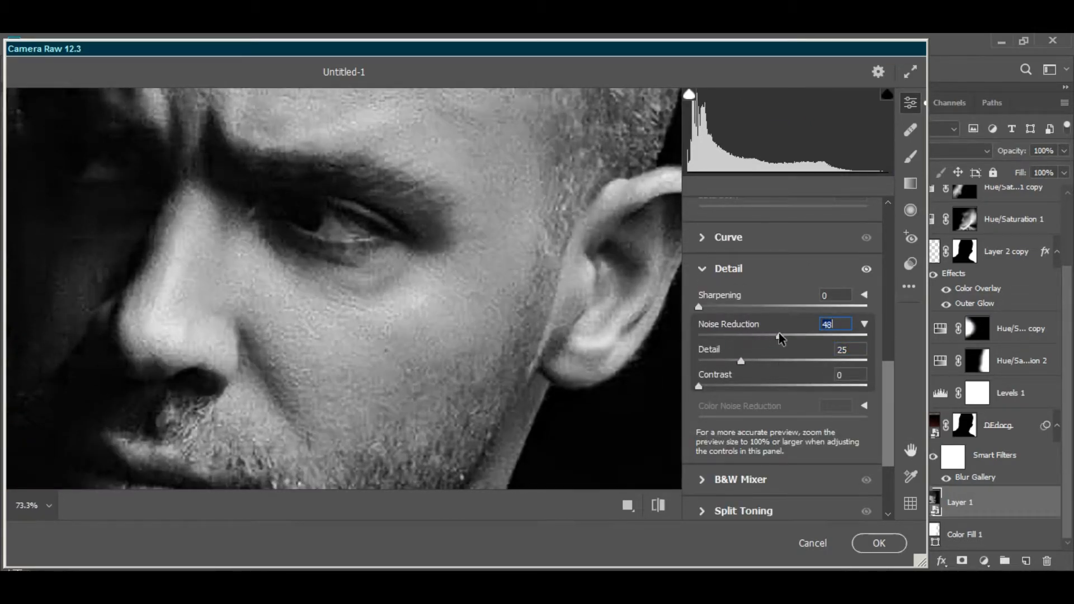
drag(406, 190, 461, 418)
drag(560, 417, 555, 157)
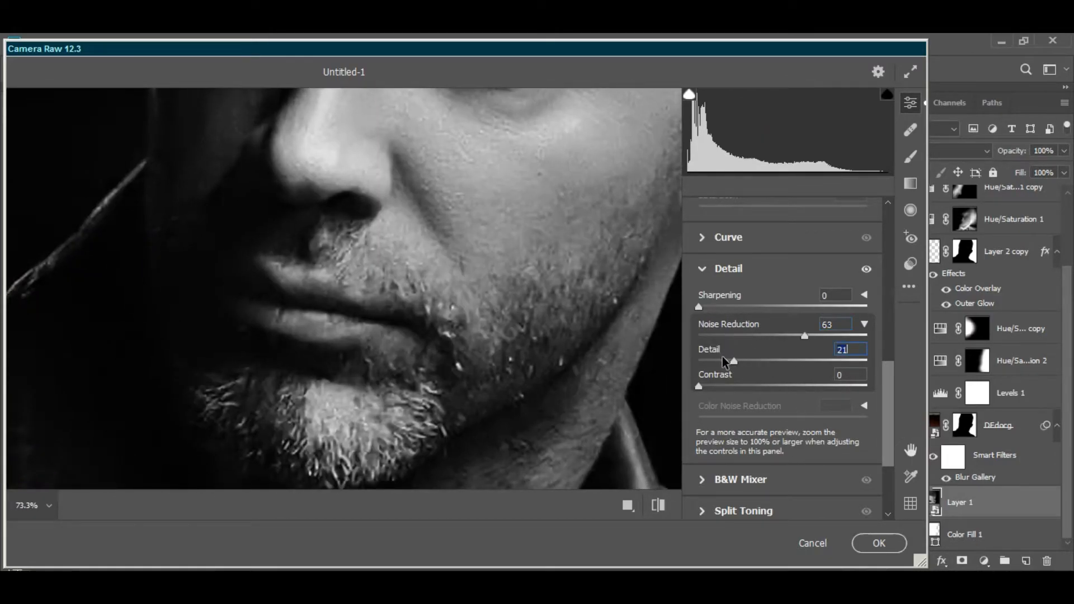
drag(537, 241, 455, 345)
key(Return)
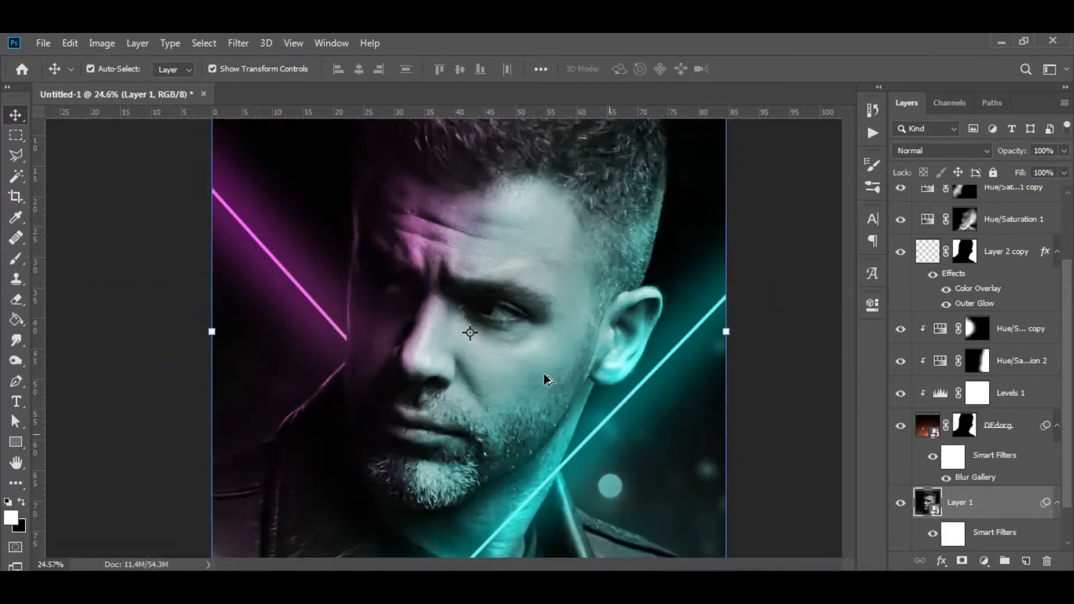
- Compare the portrait's skin with Layer 1's Smart Filters hidden and shown
scroll(544, 374, down, 3)
click(544, 374)
scroll(487, 375, up, 6)
drag(525, 291, 554, 416)
scroll(959, 489, down, 3)
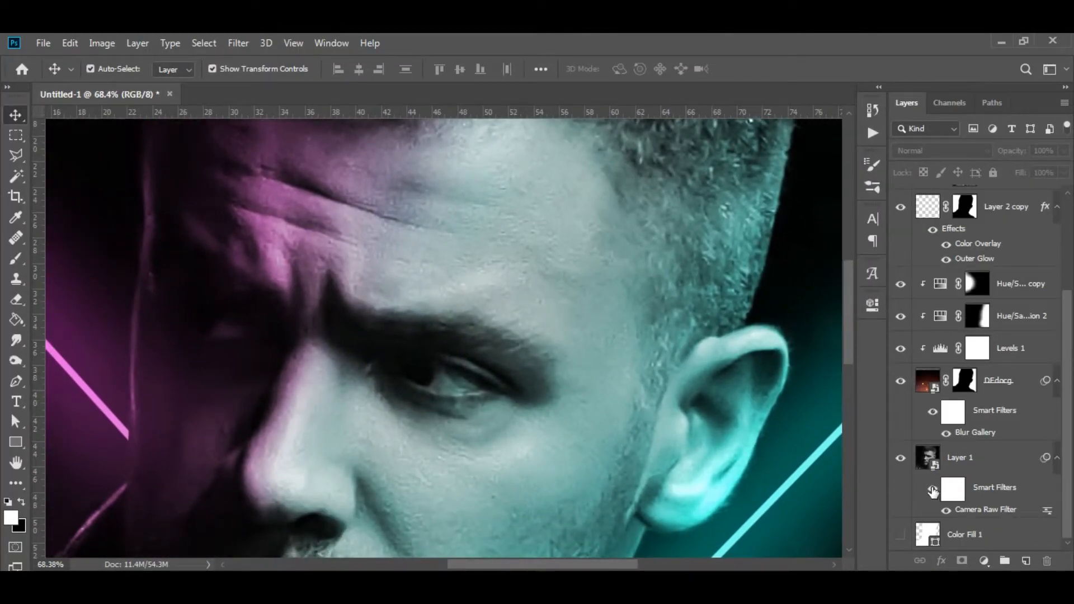
click(933, 491)
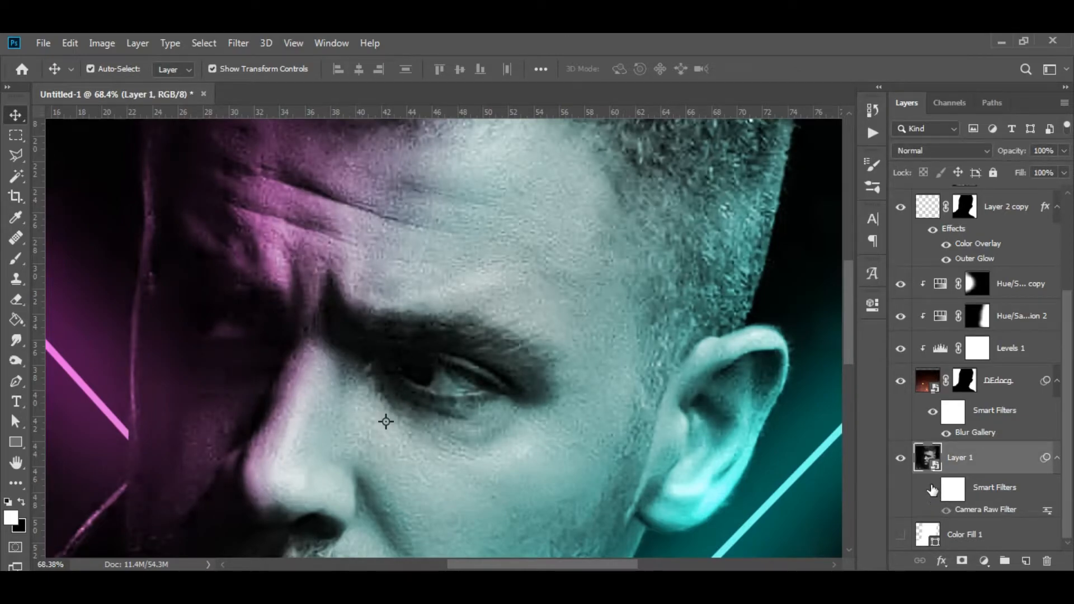
scroll(487, 376, down, 5)
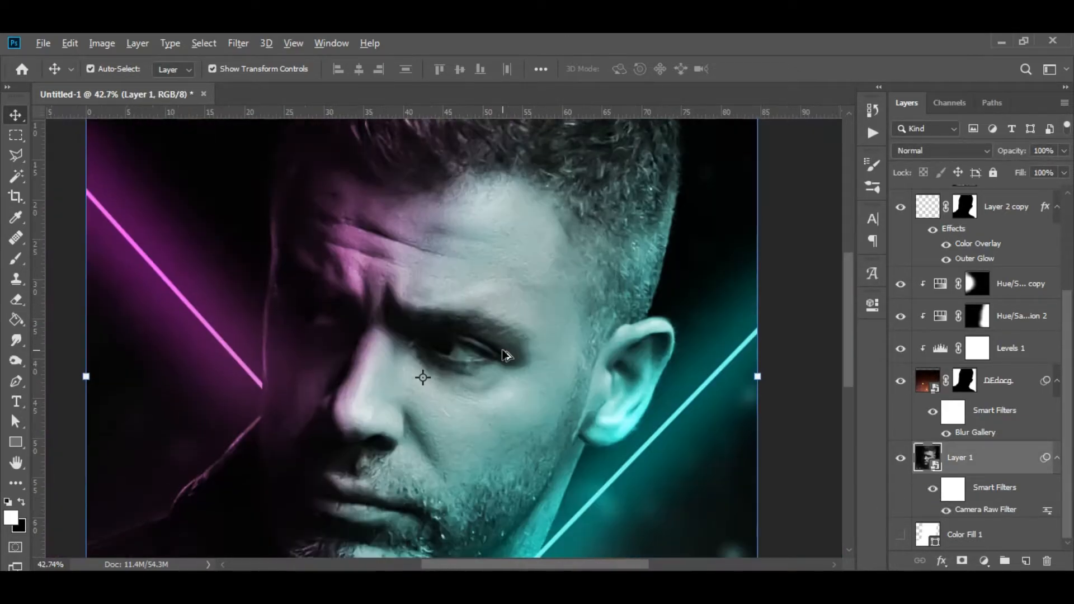
click(756, 390)
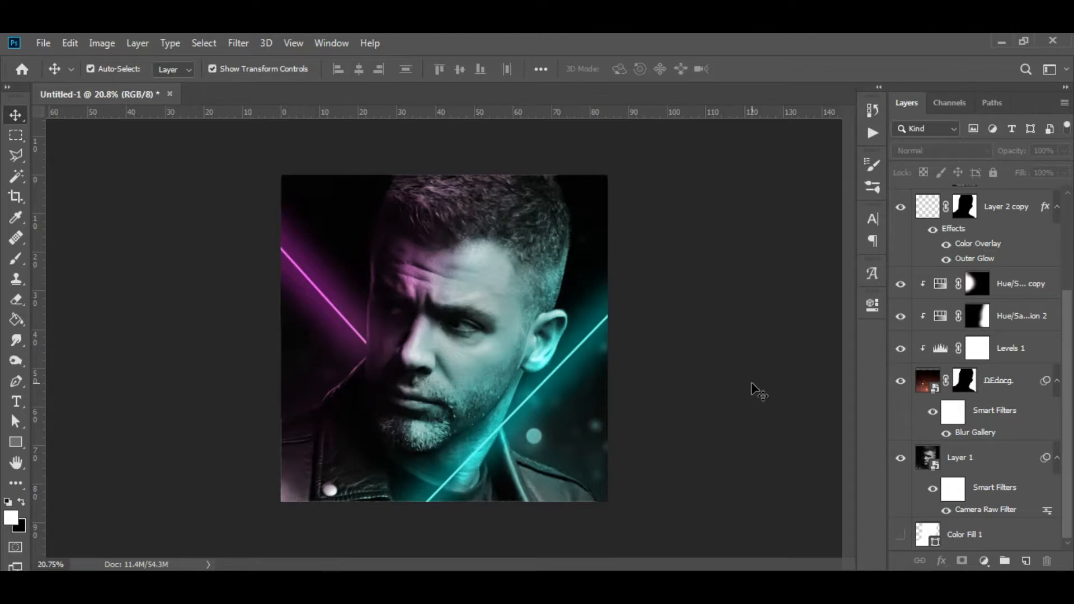
- Place the wavy-bokeh-light-background-with-small-tiny-particles image over the whole canvas and set its blend mode to Screen
drag(263, 377, 592, 436)
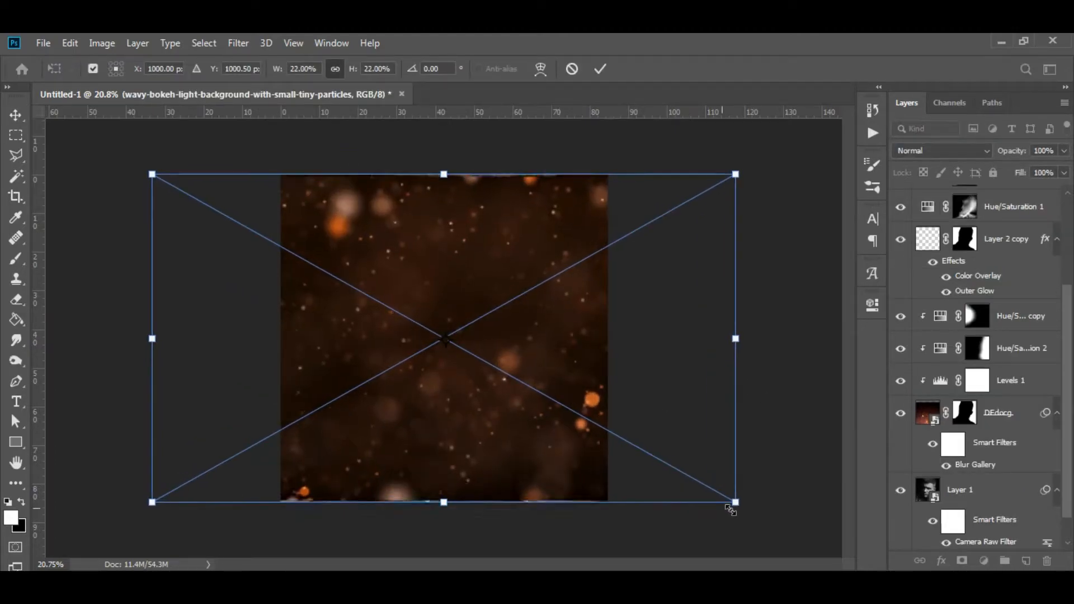
key(Return)
click(939, 151)
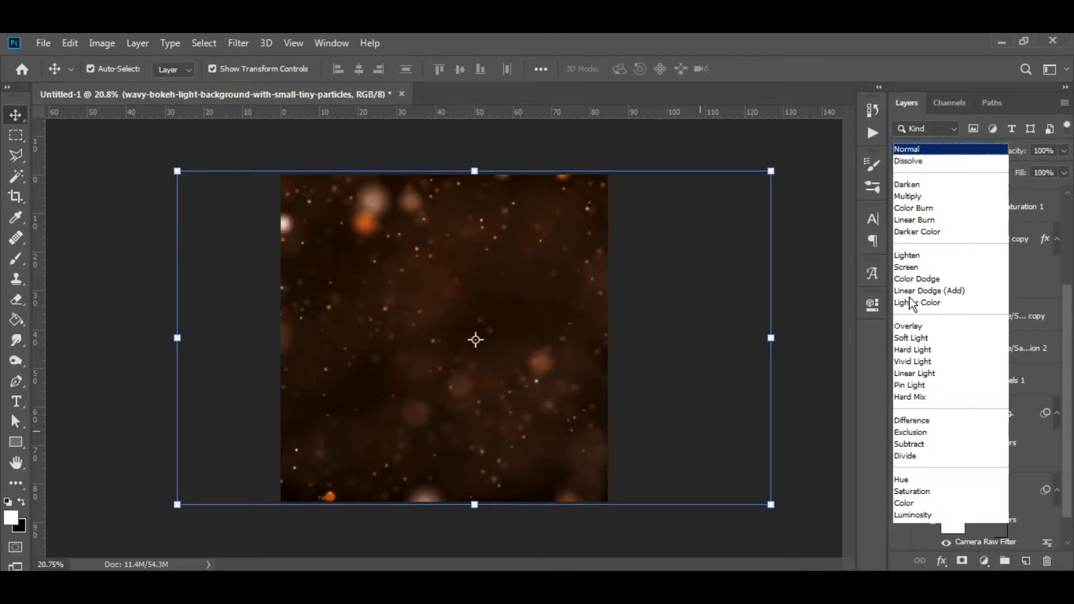
click(917, 268)
scroll(1052, 258, up, 3)
scroll(1052, 257, up, 2)
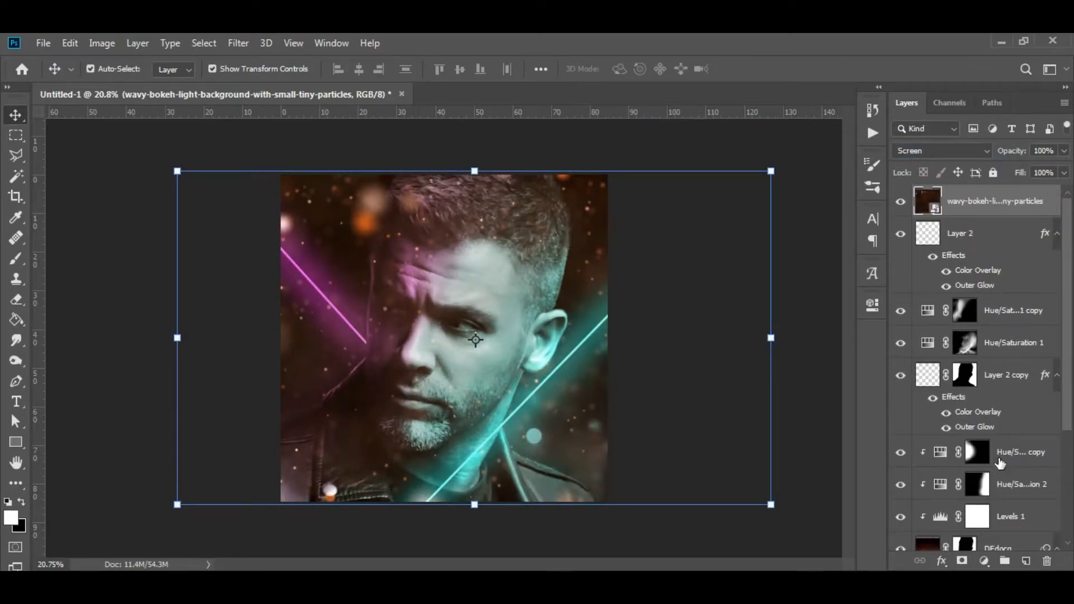
- Clip a Levels adjustment to the wavy-bokeh layer and darken its midtones
click(984, 561)
click(976, 342)
drag(749, 446, 776, 445)
click(872, 305)
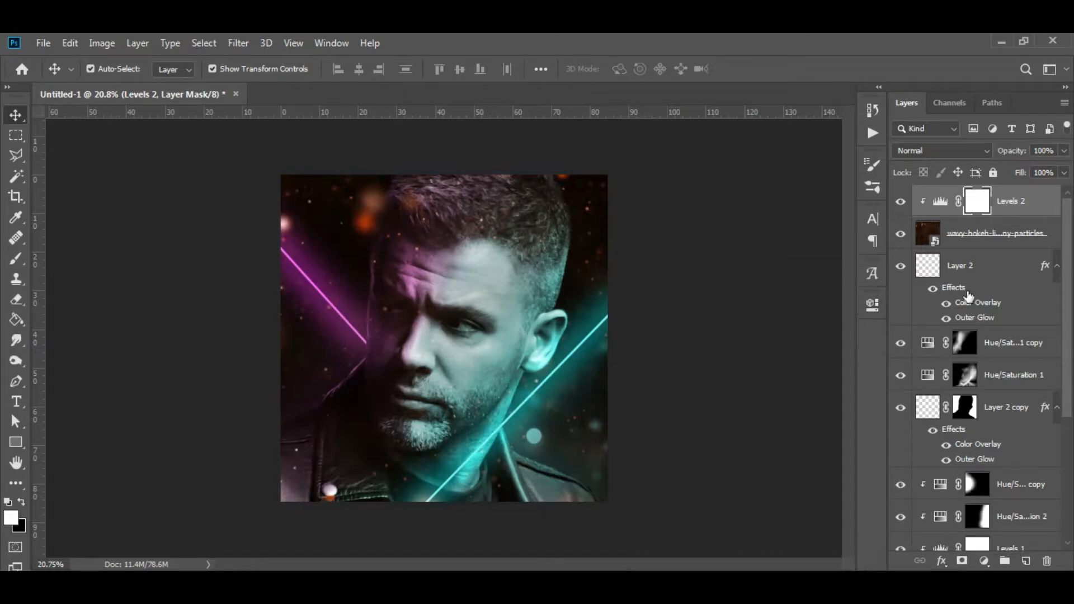
- Clip a Hue/Saturation adjustment to the wavy-bokeh layer and colorize it cyan with a hue of 174
click(984, 561)
click(1005, 413)
click(737, 549)
click(722, 475)
click(736, 391)
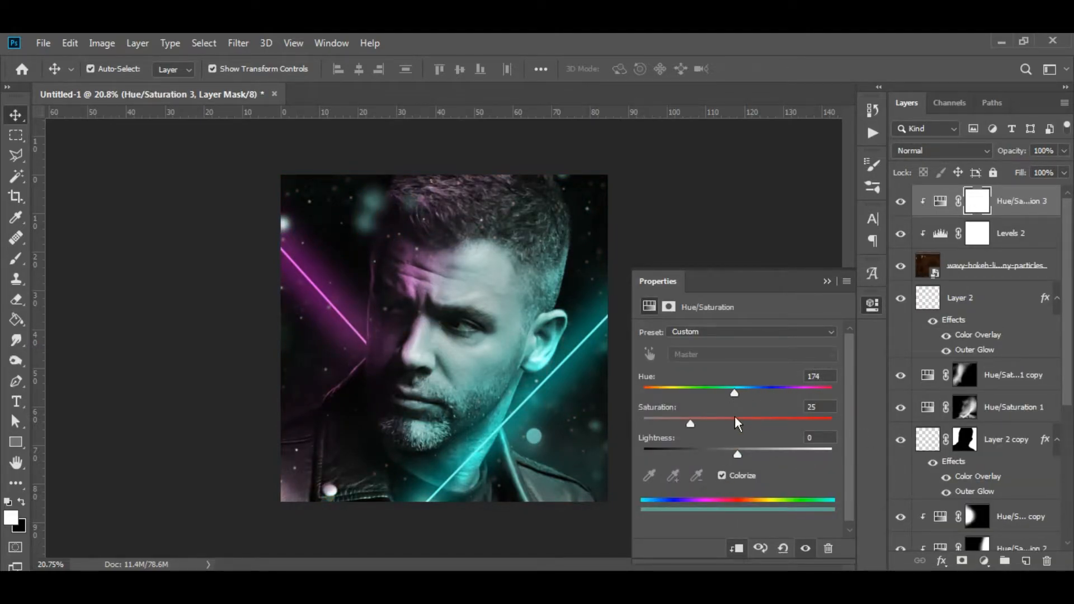
click(826, 281)
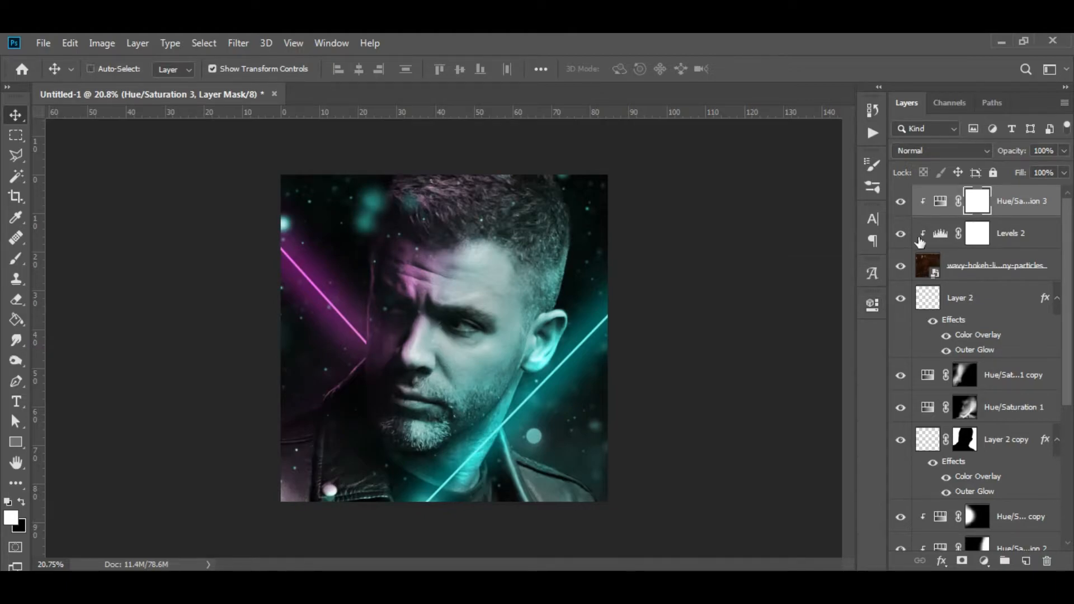
- Invert the Hue/Saturation 3 mask and paint white over the cyan line's side of the picture
key(ctrl+i)
key(b)
mouse_move(618, 130)
mouse_down()
mouse_move(507, 200)
mouse_move(614, 190)
mouse_move(455, 514)
mouse_move(560, 406)
mouse_up()
- Duplicate Hue/Saturation 3, clip the copy with an inverted mask, and set its hue to 312 for magenta particles
key(ctrl+j)
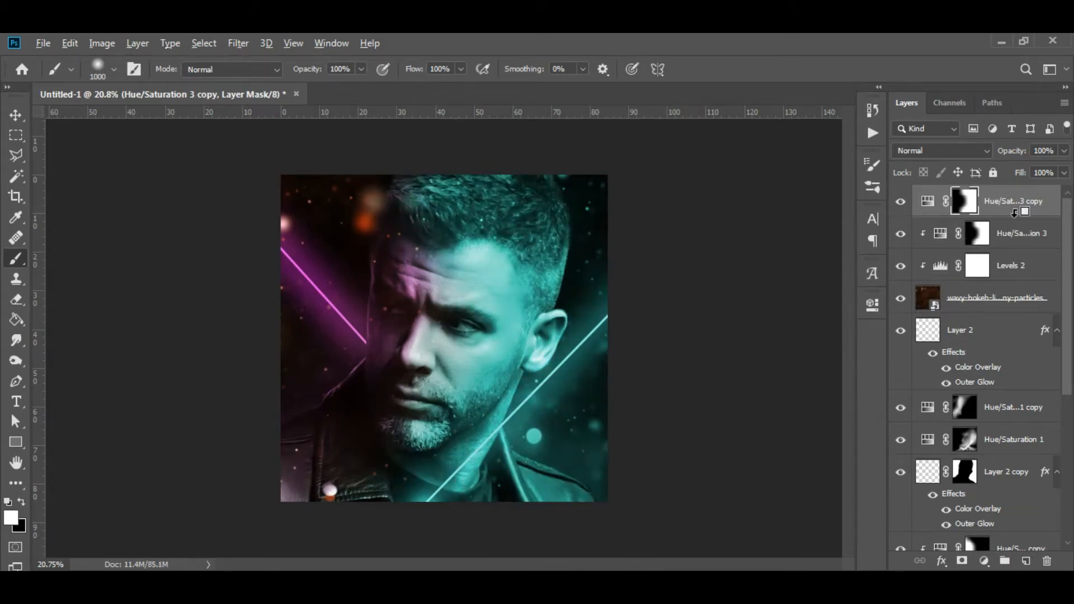
double_click(940, 201)
drag(772, 393, 807, 393)
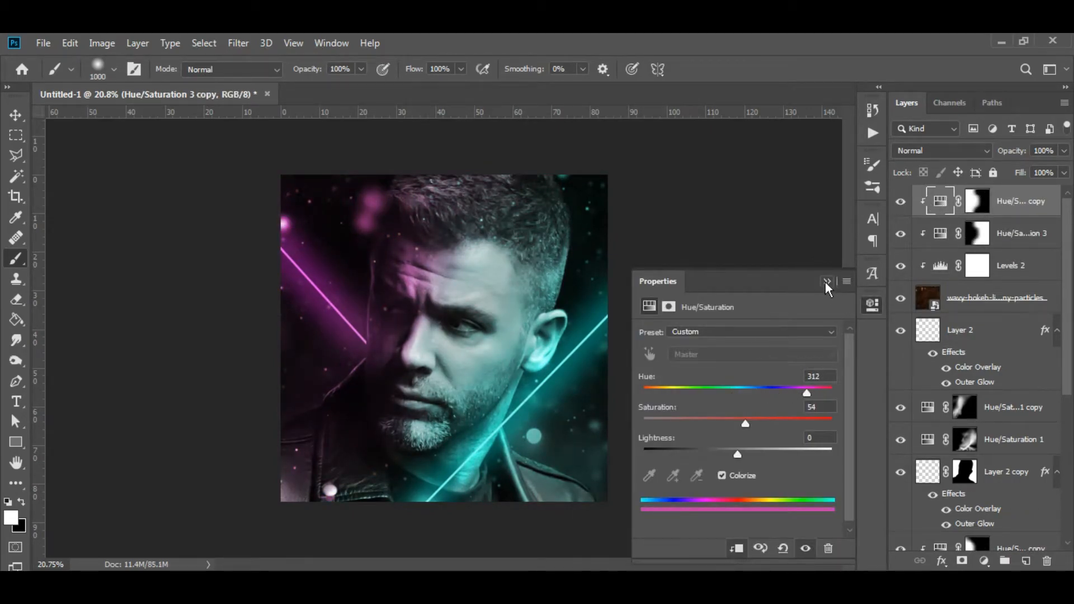
click(827, 282)
scroll(575, 380, up, 6)
scroll(539, 432, down, 5)
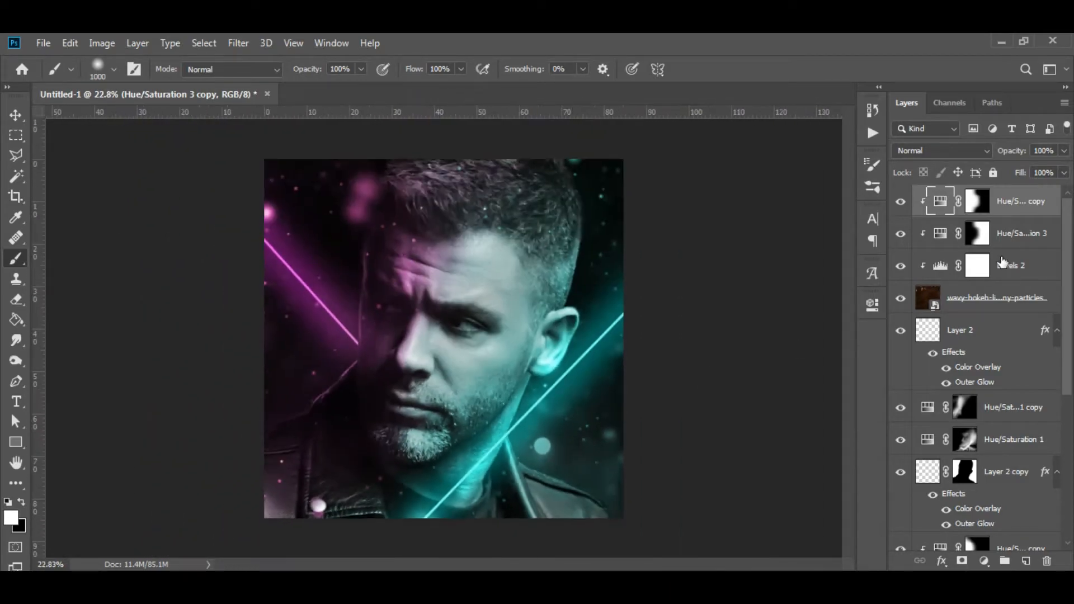
- Add a Solid Color fill layer on top, using the color sampled from the magenta neon line
click(984, 561)
click(971, 280)
click(900, 200)
click(900, 201)
click(900, 201)
double_click(928, 200)
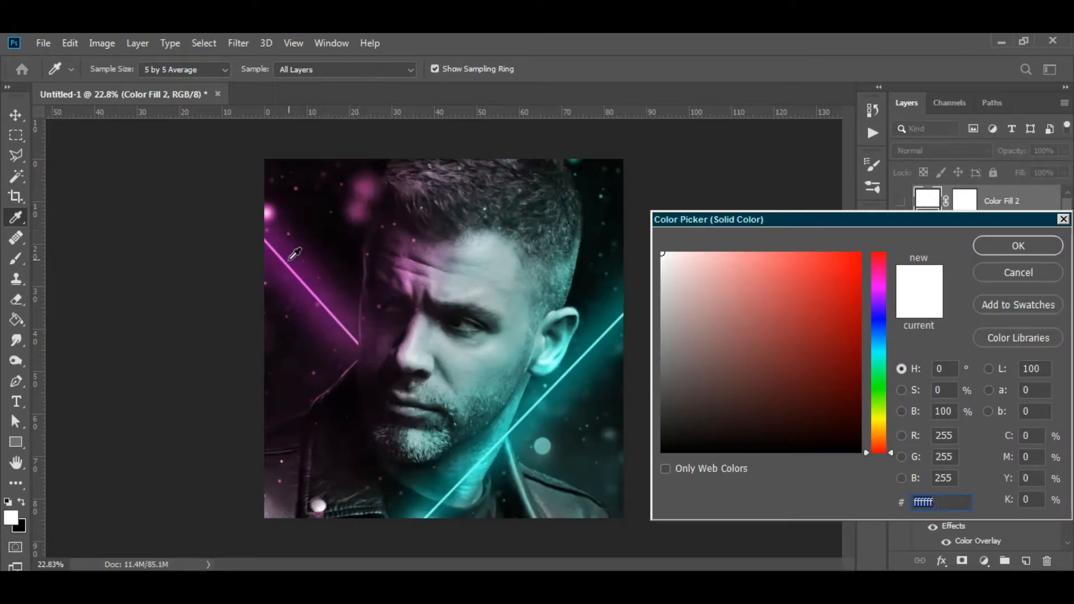
click(286, 247)
click(1018, 246)
key(b)
- Show the magenta fill layer, set its blend mode to Linear Dodge (Add) and invert its mask to black
click(901, 201)
click(940, 150)
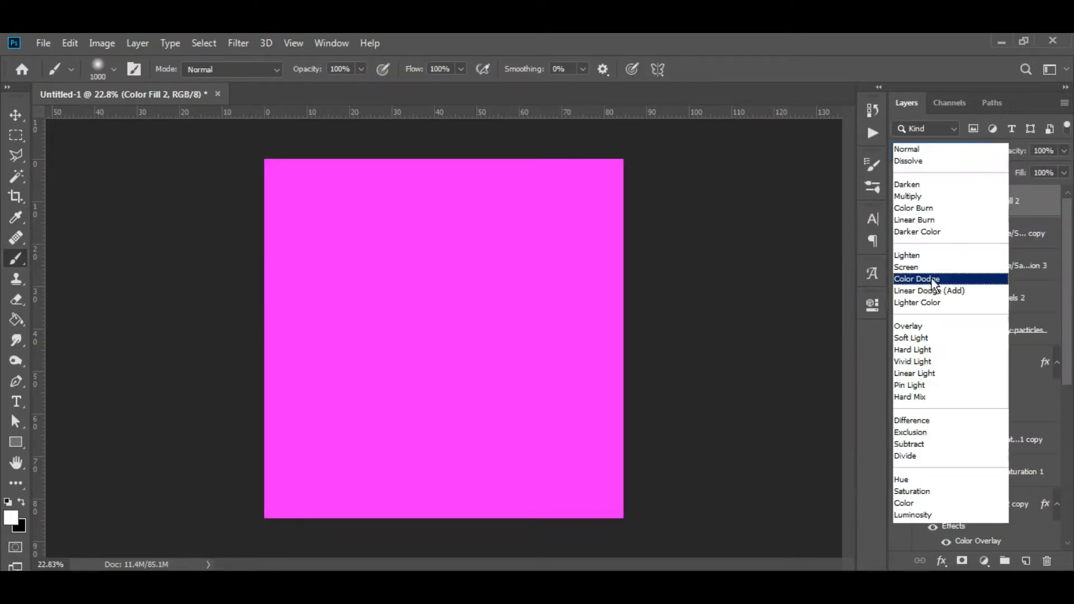
click(940, 289)
click(965, 201)
key(ctrl+i)
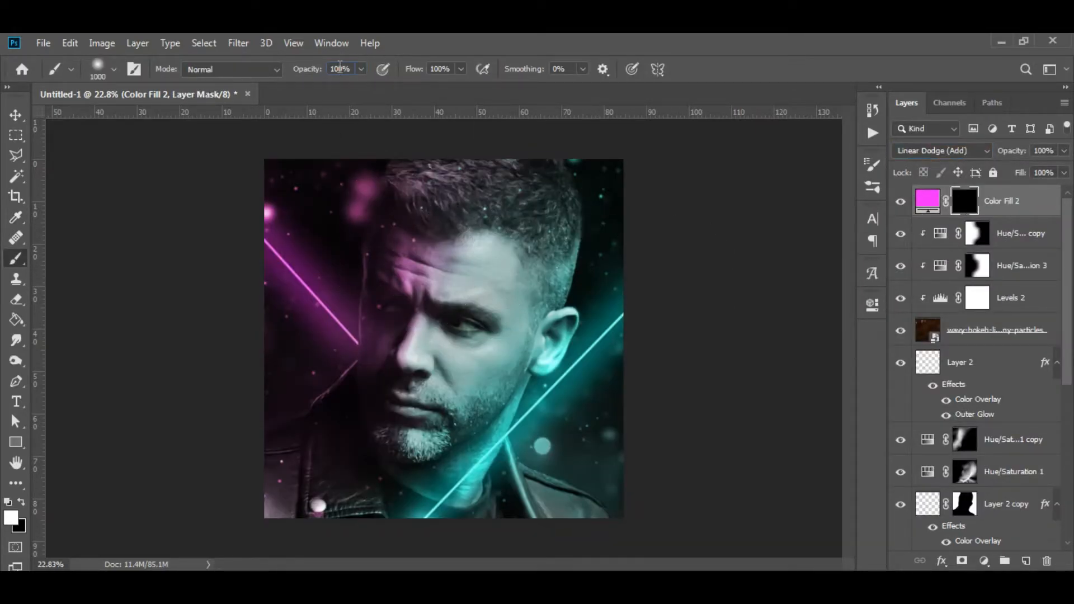
- Paint a broad magenta glow around the pink line on the fill mask with a 2100 px brush at 25% opacity and flow
key(shift+2)
key(shift+5)
key(bracketright)
key(bracketright)
key(bracketright)
key(bracketright)
key(bracketright)
key(bracketright)
key(bracketright)
key(bracketright)
key(bracketright)
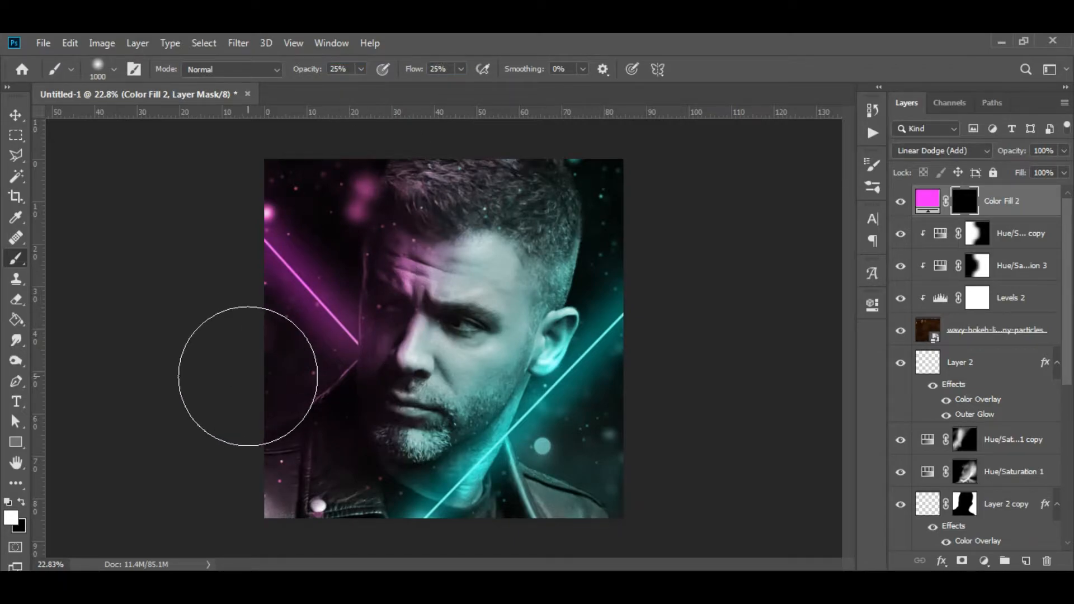
key(bracketright)
key(bracketright)
click(329, 284)
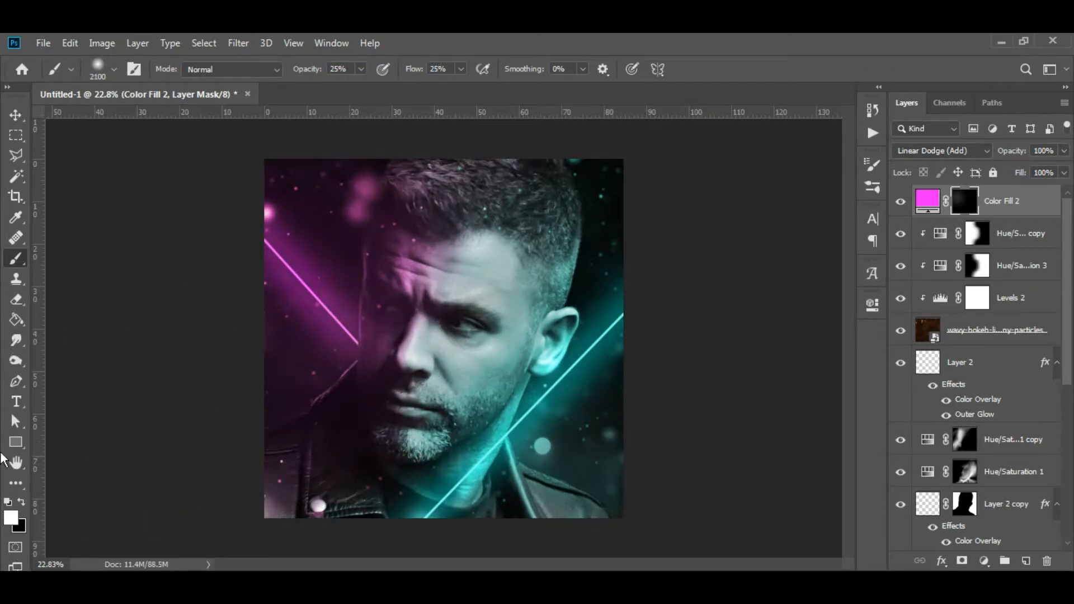
- Reduce the brush to 500 px and strengthen the magenta glow close to the pink line
key(bracketleft)
key(bracketleft)
key(bracketleft)
key(bracketleft)
key(bracketleft)
key(bracketleft)
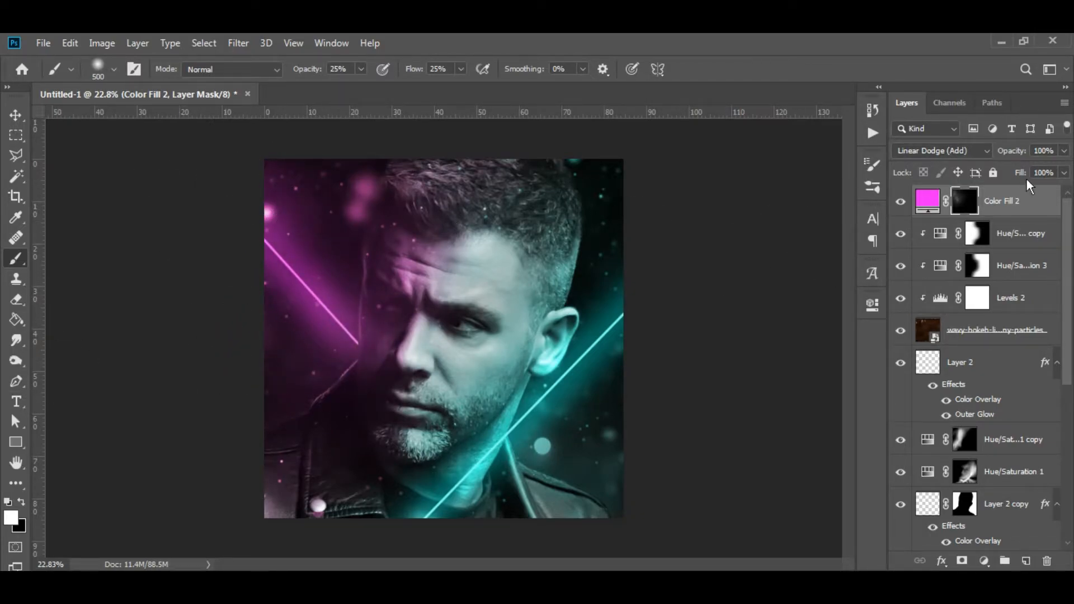
- Duplicate the magenta fill layer and recolor the copy with the cyan sampled from the other neon line
key(ctrl+j)
double_click(927, 200)
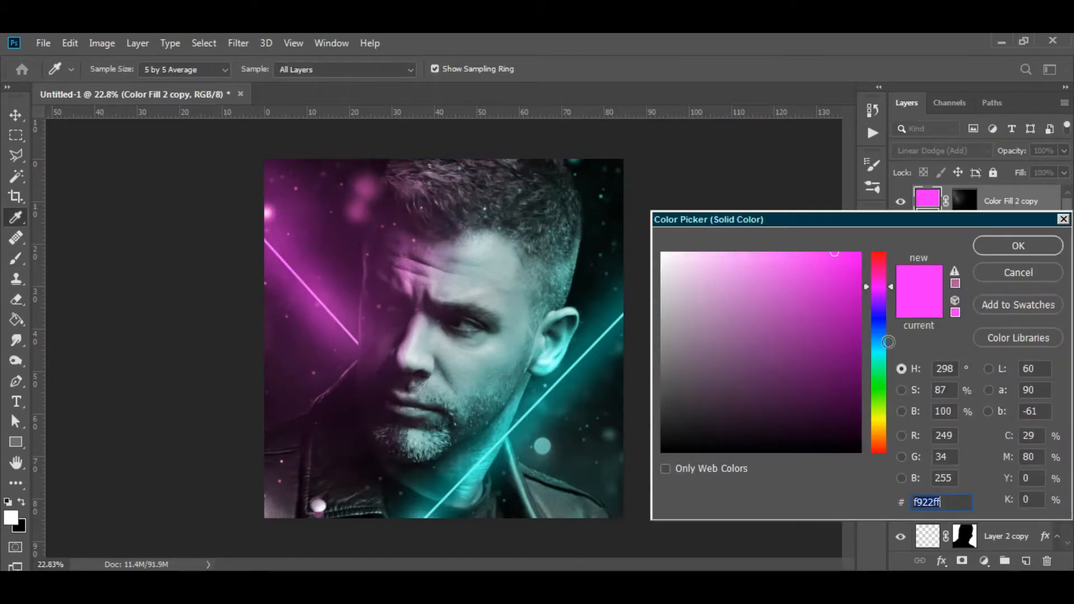
click(607, 331)
click(1018, 246)
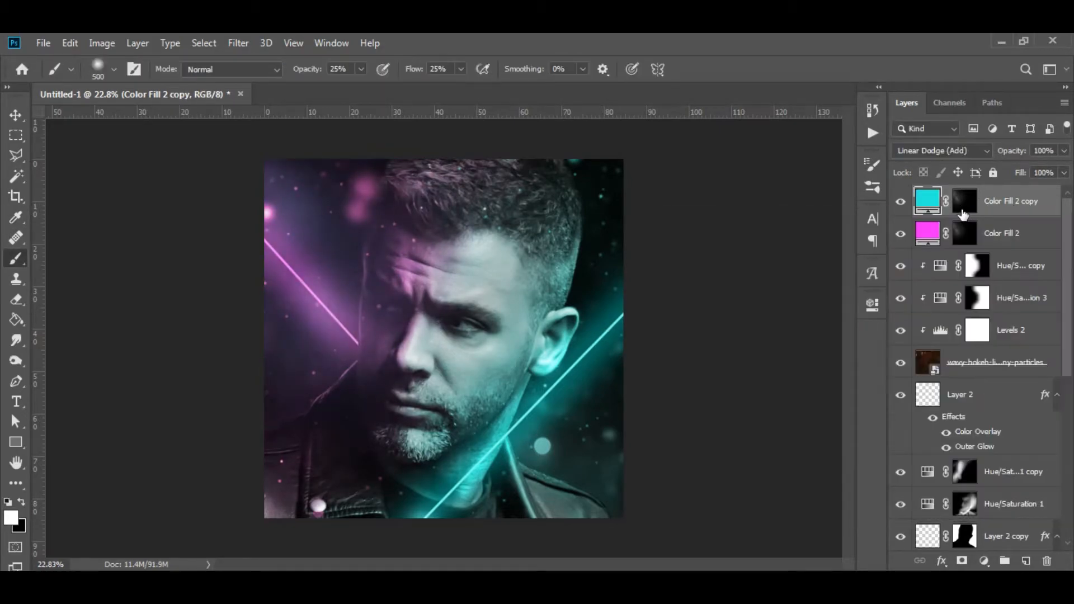
- Fill the cyan fill layer's mask with black and paint a soft glow around the cyan line, finishing with an 800 px brush
click(963, 202)
key(ctrl+BackSpace)
key(bracketright)
key(bracketright)
key(bracketright)
key(bracketright)
key(bracketright)
key(bracketright)
mouse_move(628, 299)
mouse_down()
mouse_move(568, 463)
mouse_move(570, 417)
mouse_up()
key(bracketleft)
key(bracketleft)
key(bracketleft)
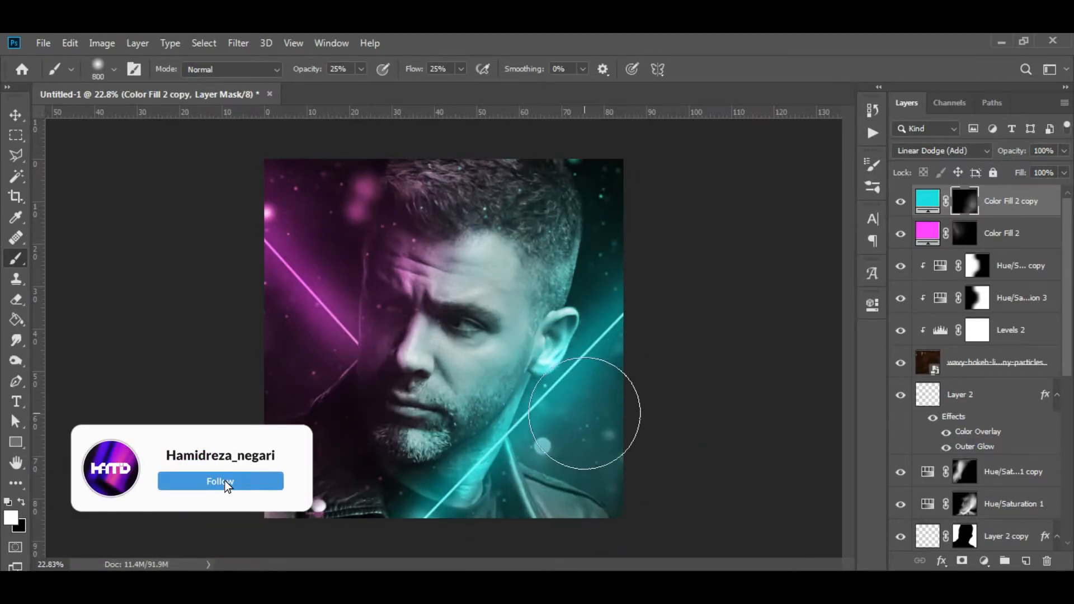
scroll(444, 335, down, 2)
key(ctrl+s)
key(Escape)
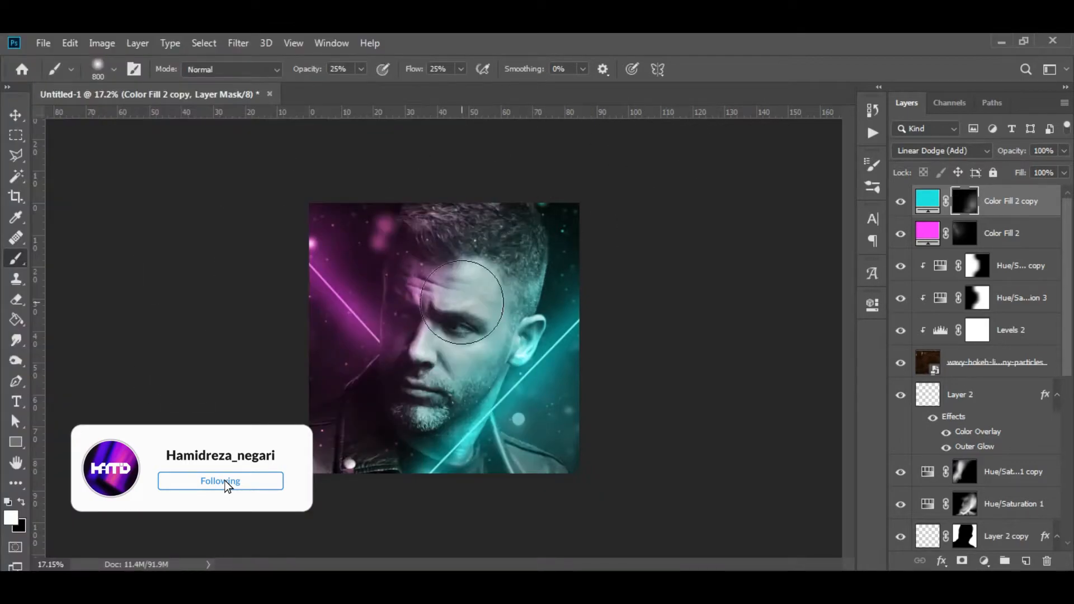
- Reduce the opacity of Layer 1's Camera Raw filter to 80% in its blending options
scroll(466, 299, up, 5)
scroll(987, 457, down, 5)
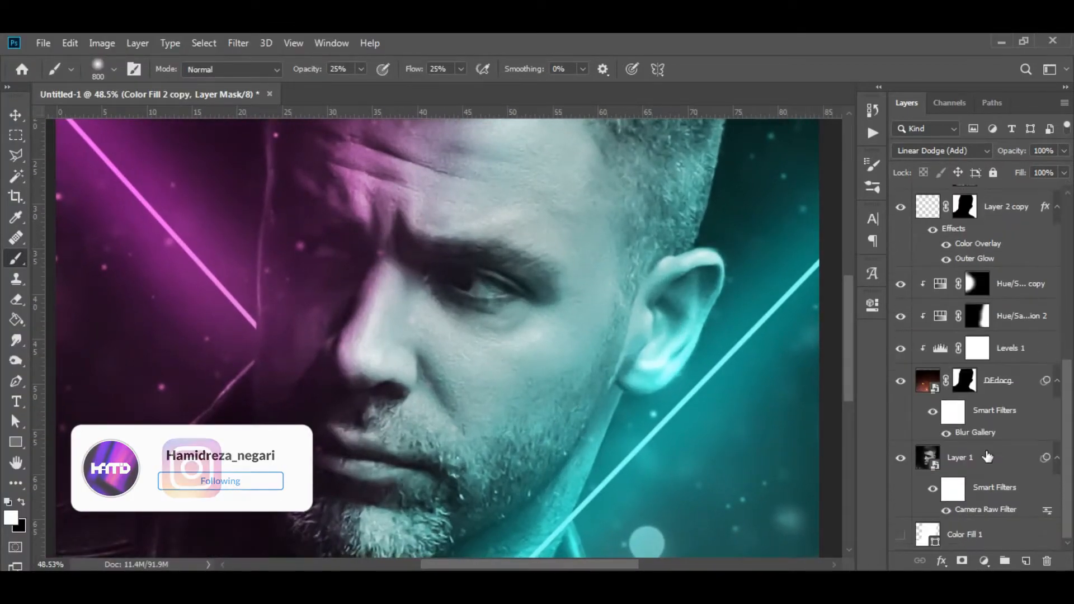
double_click(1047, 511)
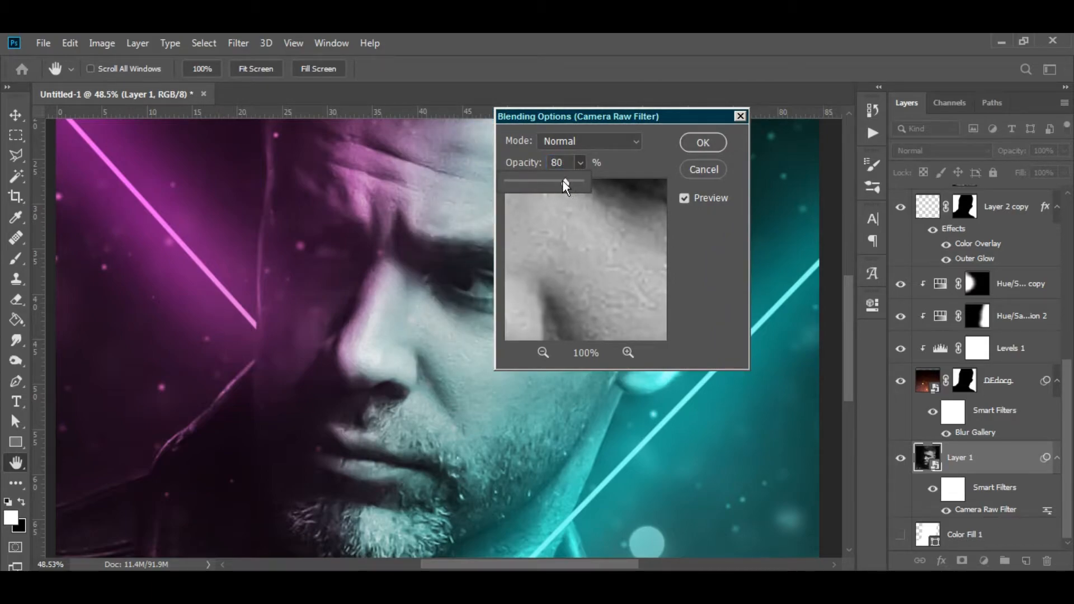
click(699, 143)
key(b)
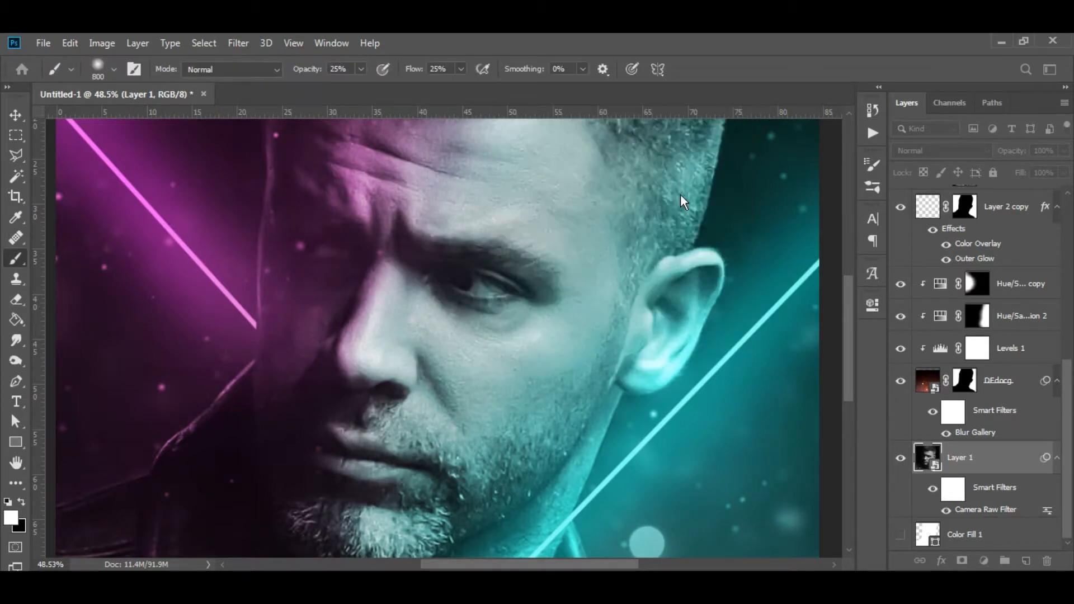
- Add a new layer above Layer 1 and trace a curved pen path down the edge of the neck
scroll(572, 376, down, 5)
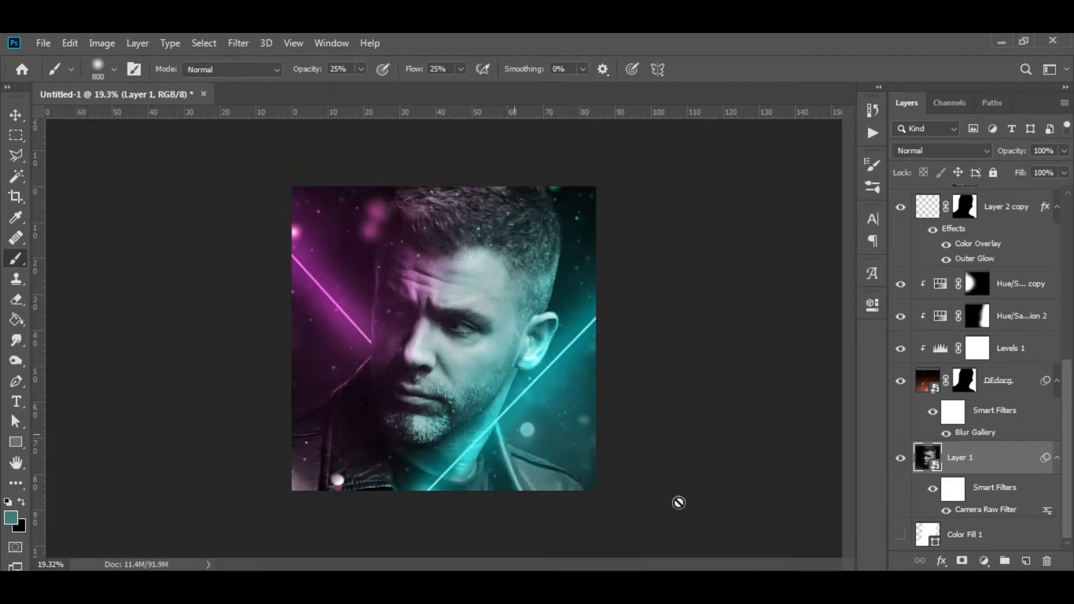
scroll(503, 403, up, 8)
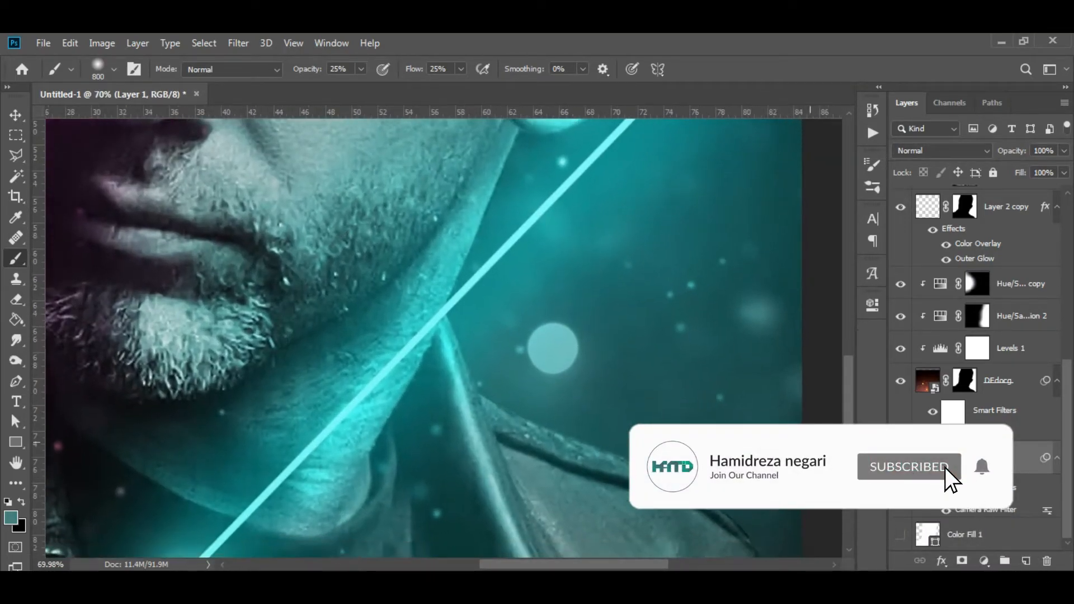
click(1026, 561)
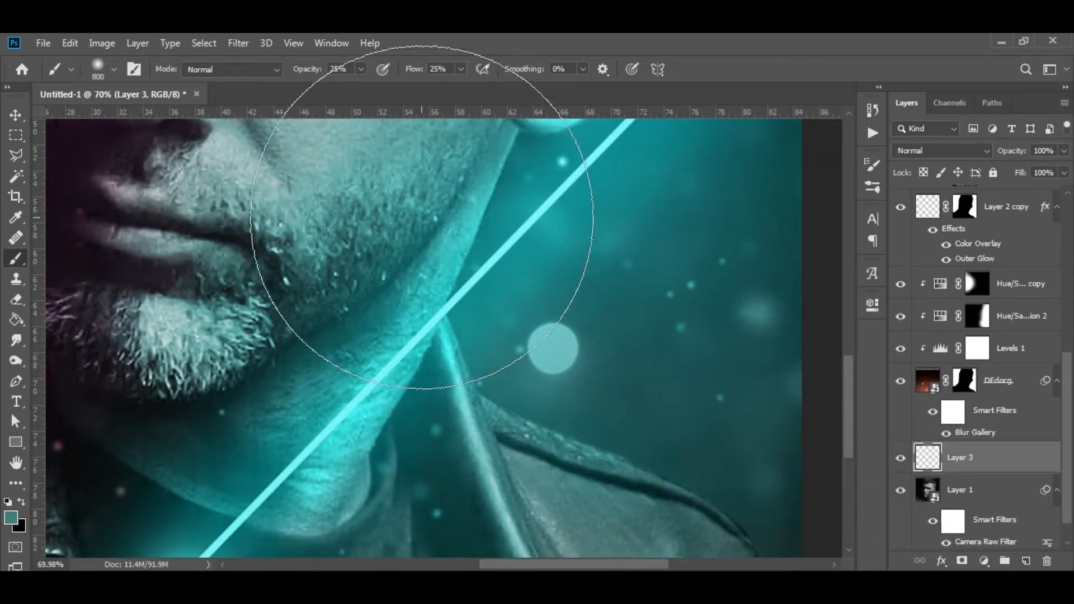
key(p)
click(504, 162)
click(437, 345)
click(375, 443)
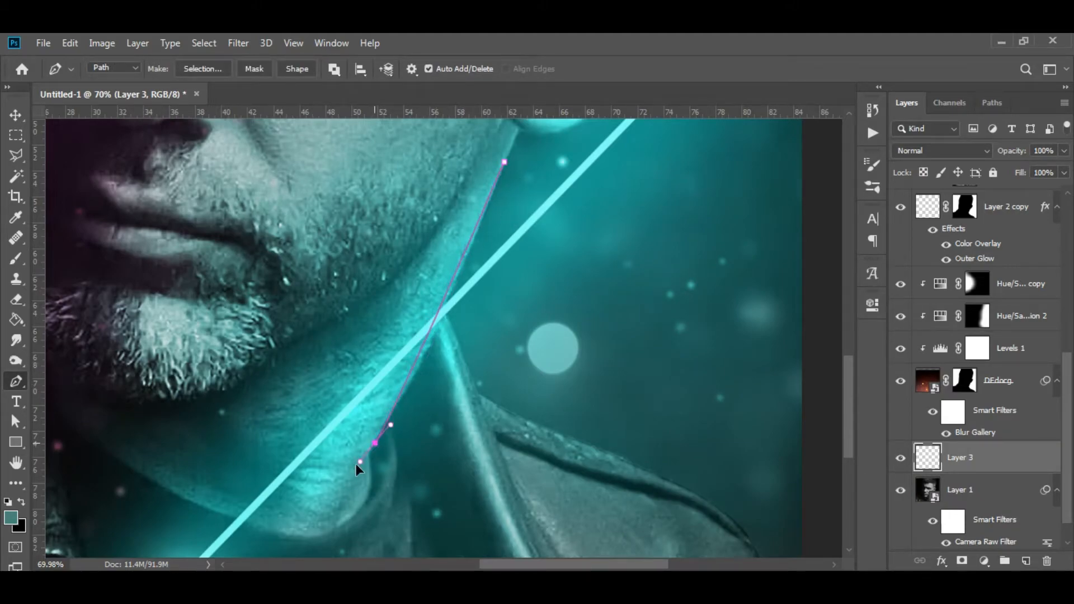
- Set the brush to 100% opacity and flow, reduce it to 9 px, and test it beside the neck
key(b)
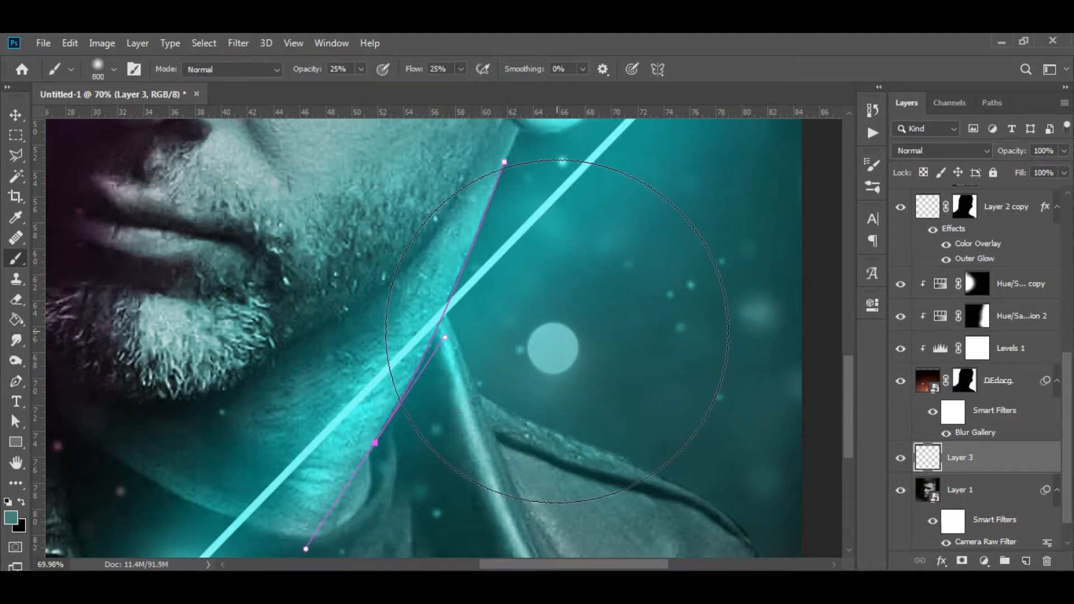
right_click(549, 333)
key(Escape)
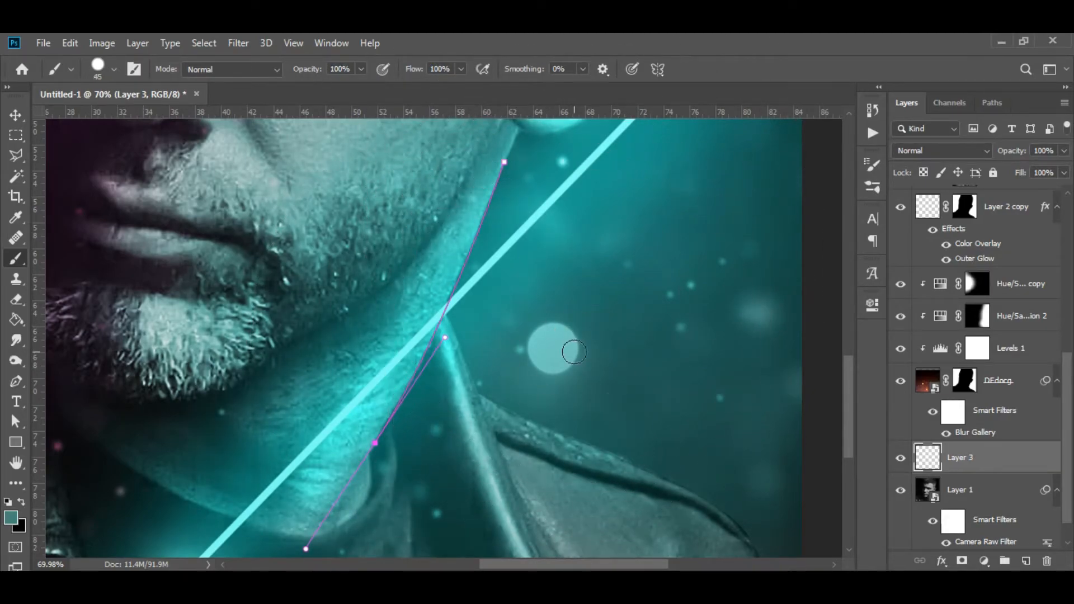
right_click(528, 150)
key(Escape)
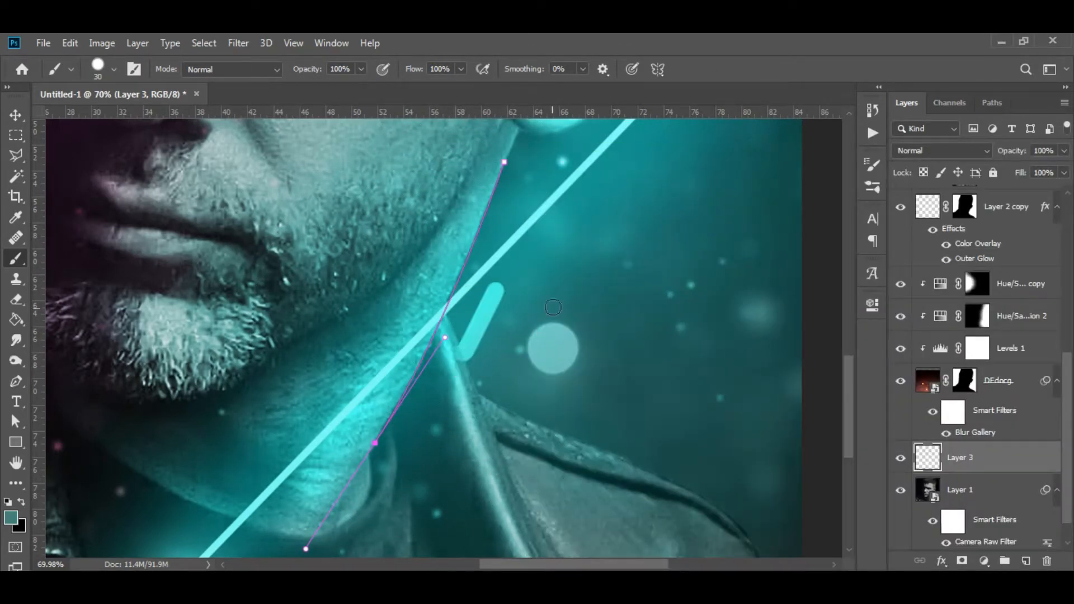
ctrl+right_click(565, 301)
key(Escape)
drag(555, 297, 660, 227)
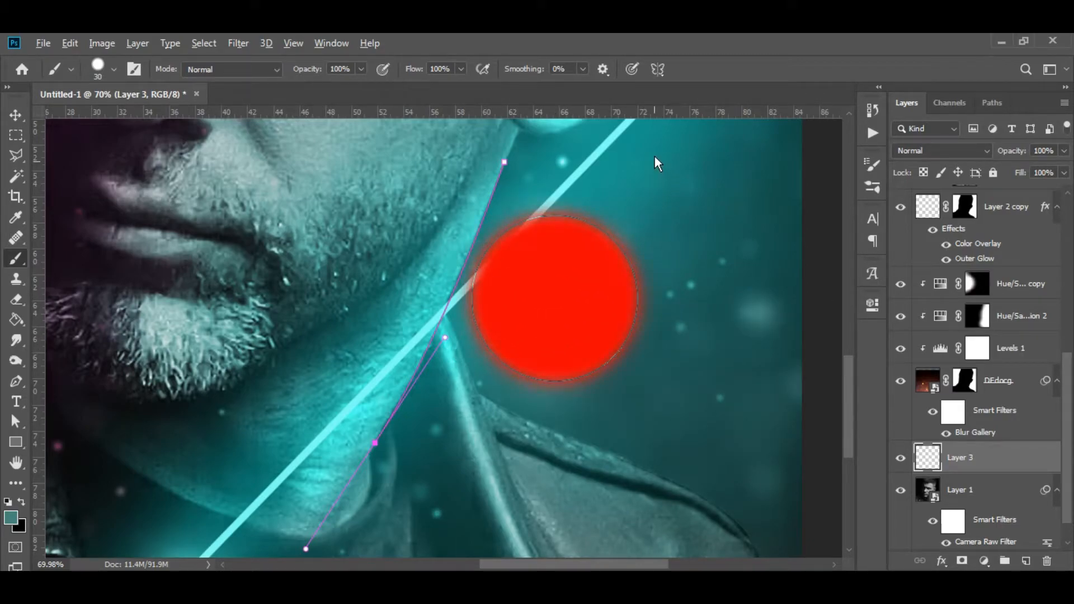
click(553, 348)
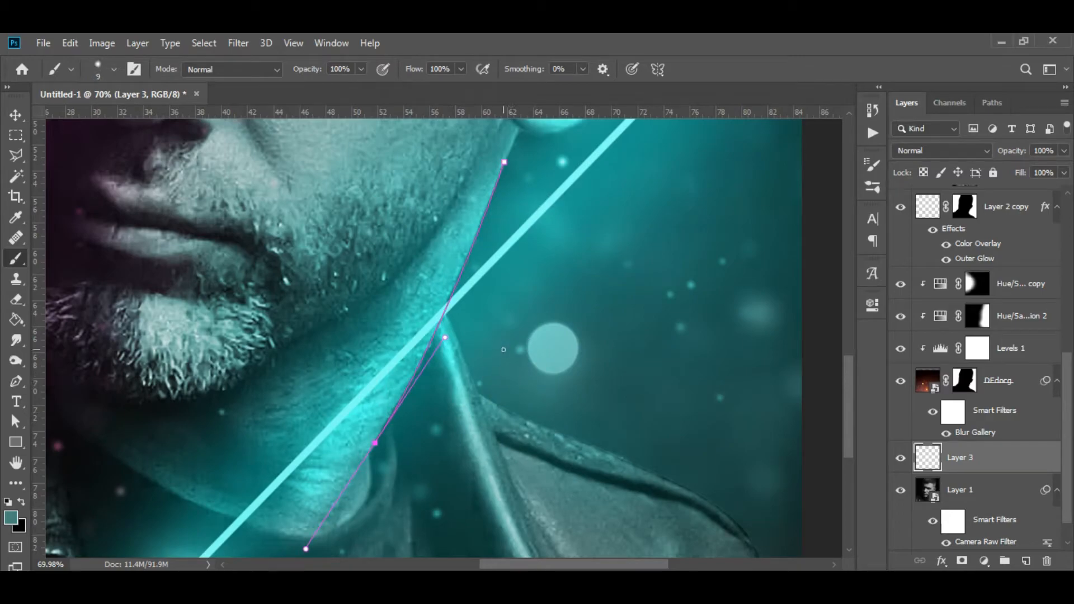
- Undo the test stroke and shrink the brush further, switch to a soft round pressure-opacity brush, and test it near the collar
key(ctrl+z)
key(bracketleft)
key(bracketleft)
right_click(519, 303)
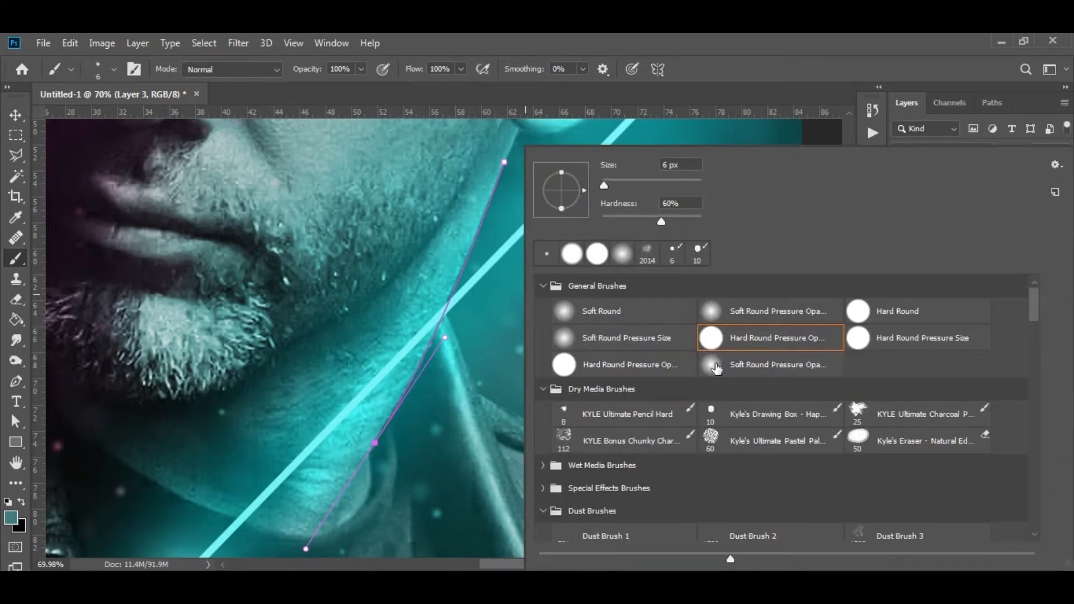
drag(509, 313, 470, 386)
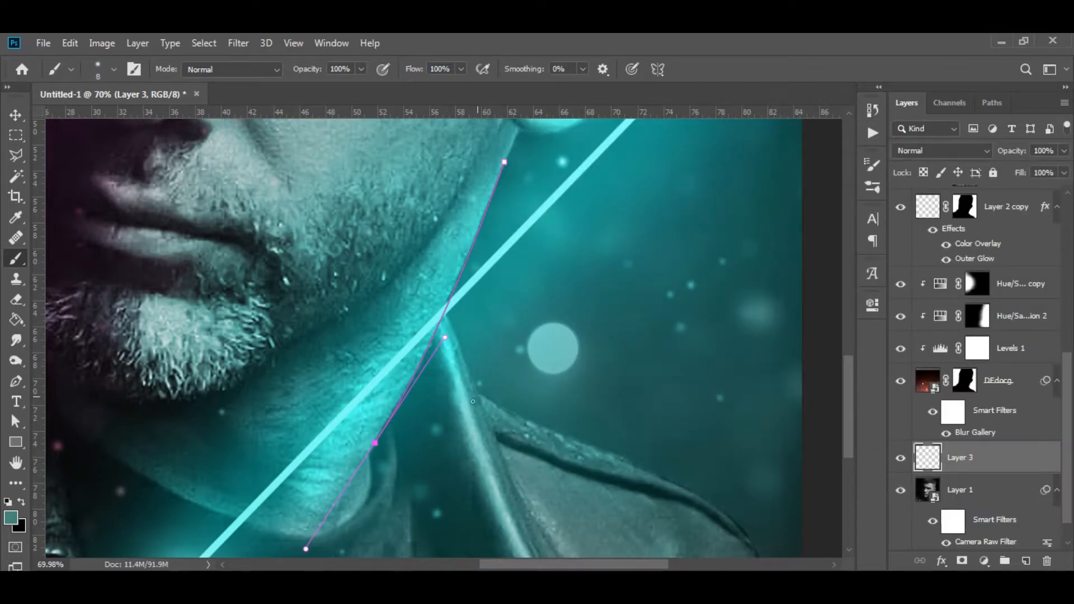
- Set the foreground color to white and undo the latest brush test
click(10, 517)
drag(754, 350, 674, 242)
key(Return)
key(ctrl+z)
- Try stroking the neck path with the white brush on Layer 3
key(p)
right_click(632, 314)
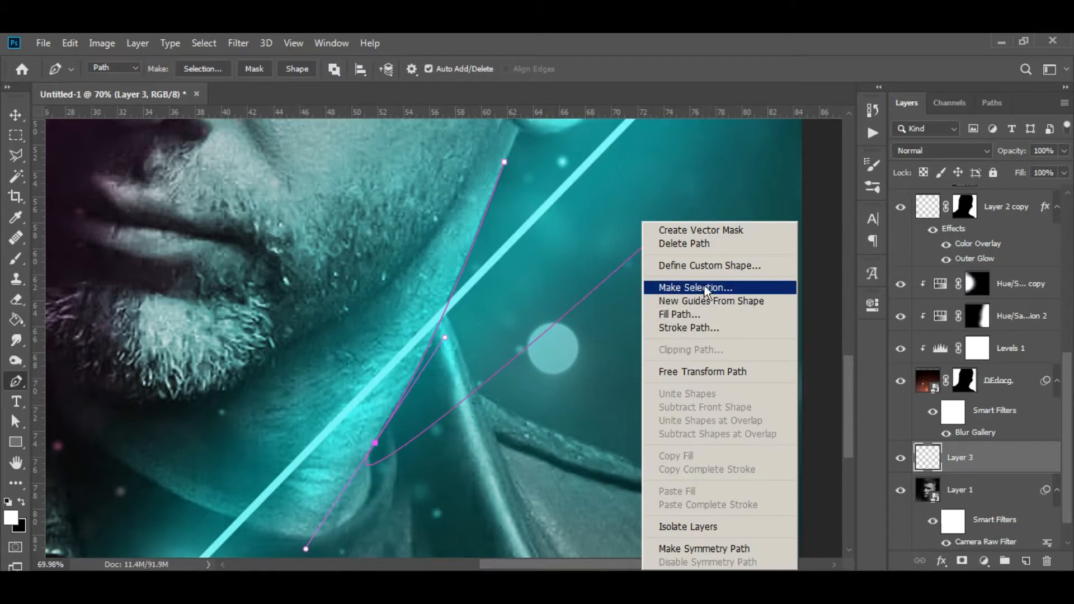
click(665, 328)
key(Return)
scroll(575, 259, up, 3)
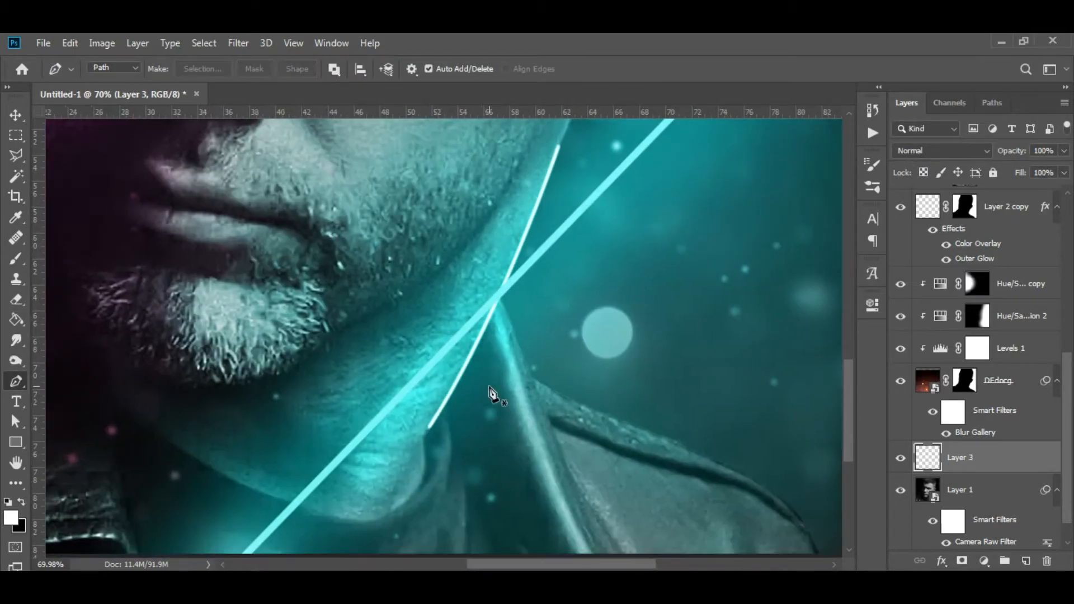
- Try tapering both ends of the white neck line with the Smudge tool at 39% strength
click(16, 360)
scroll(350, 459, up, 2)
key(r)
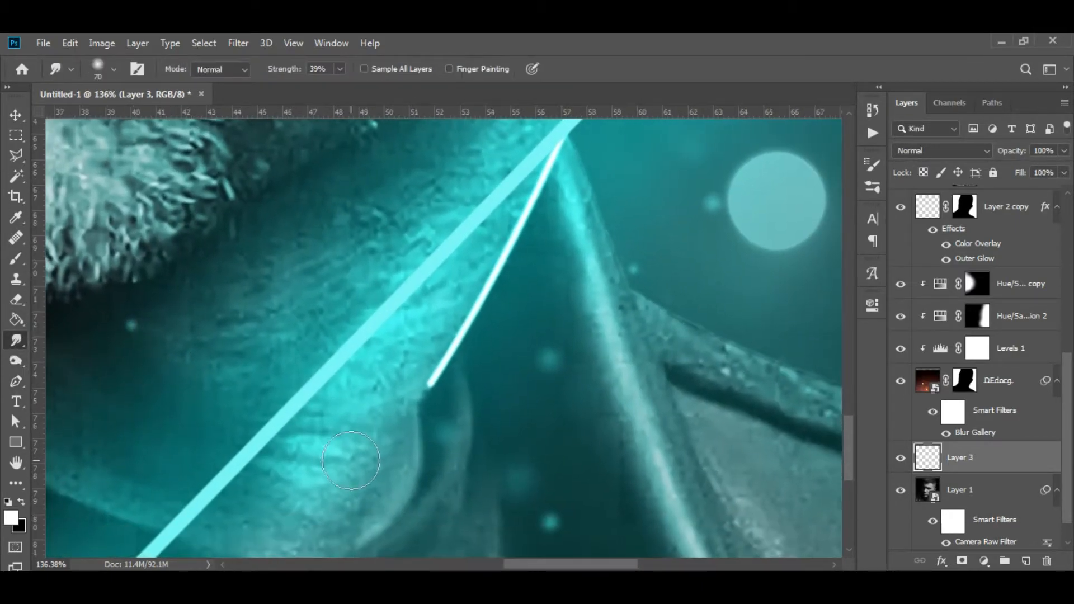
mouse_move(384, 459)
mouse_down()
mouse_move(367, 488)
mouse_move(430, 397)
mouse_move(332, 520)
mouse_up()
drag(403, 416, 336, 536)
mouse_move(468, 348)
mouse_down()
mouse_move(405, 434)
mouse_move(402, 330)
mouse_up()
drag(358, 447, 395, 351)
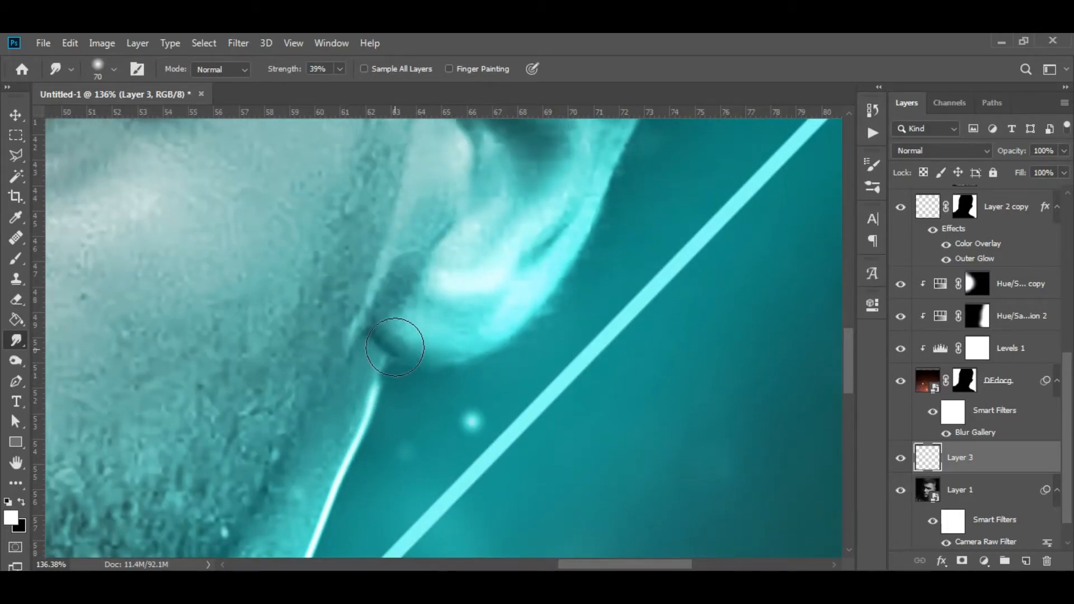
mouse_move(357, 426)
mouse_down()
mouse_move(373, 366)
mouse_move(394, 337)
mouse_up()
scroll(437, 307, down, 5)
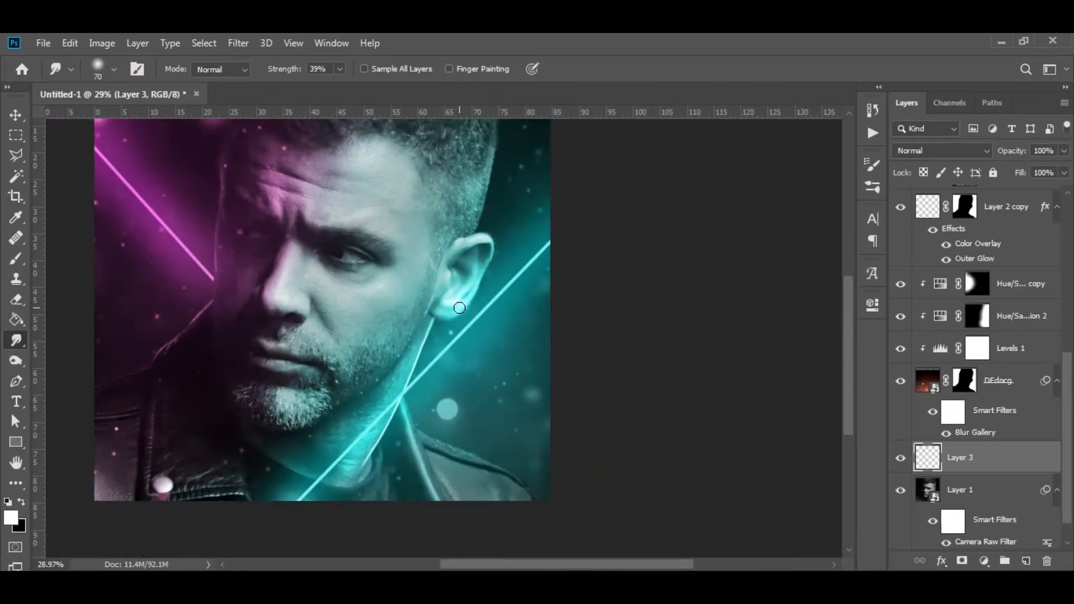
scroll(537, 426, up, 3)
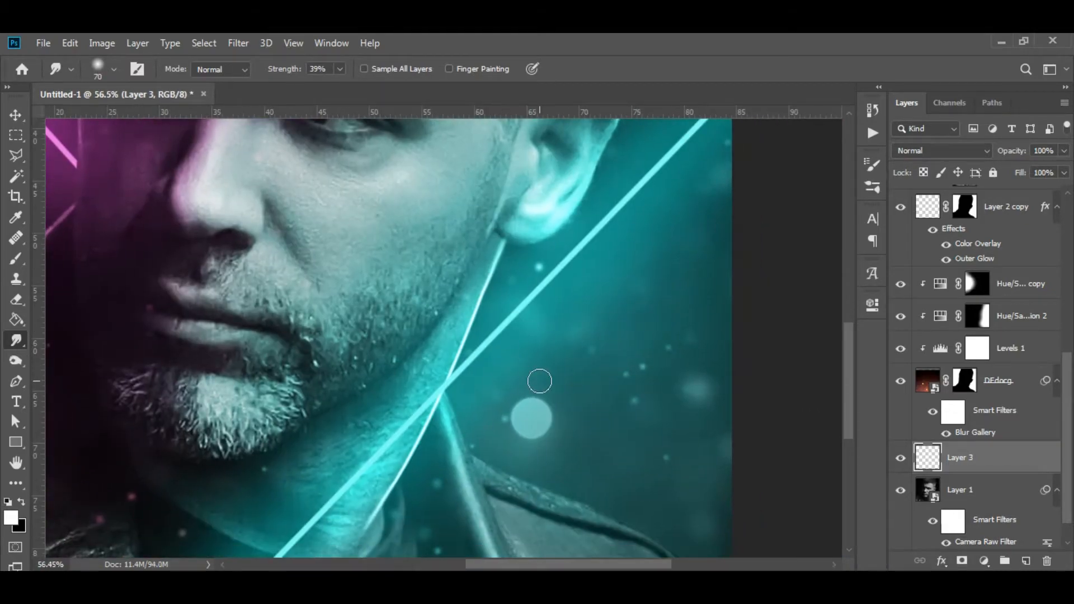
- Clear the white neck line from Layer 3 and retrace the neck edge with a new curved pen path
key(Delete)
key(ctrl+d)
key(p)
click(484, 289)
drag(378, 509, 375, 512)
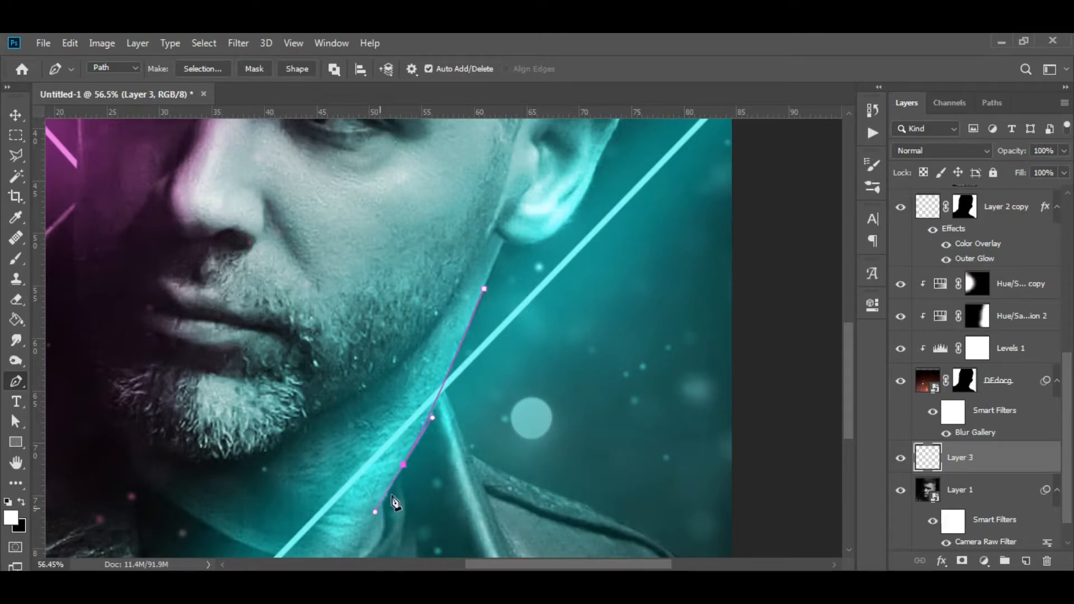
- Stroke the new neck path with the thin white brush, then delete the path
right_click(504, 389)
click(700, 36)
key(b)
scroll(539, 358, up, 2)
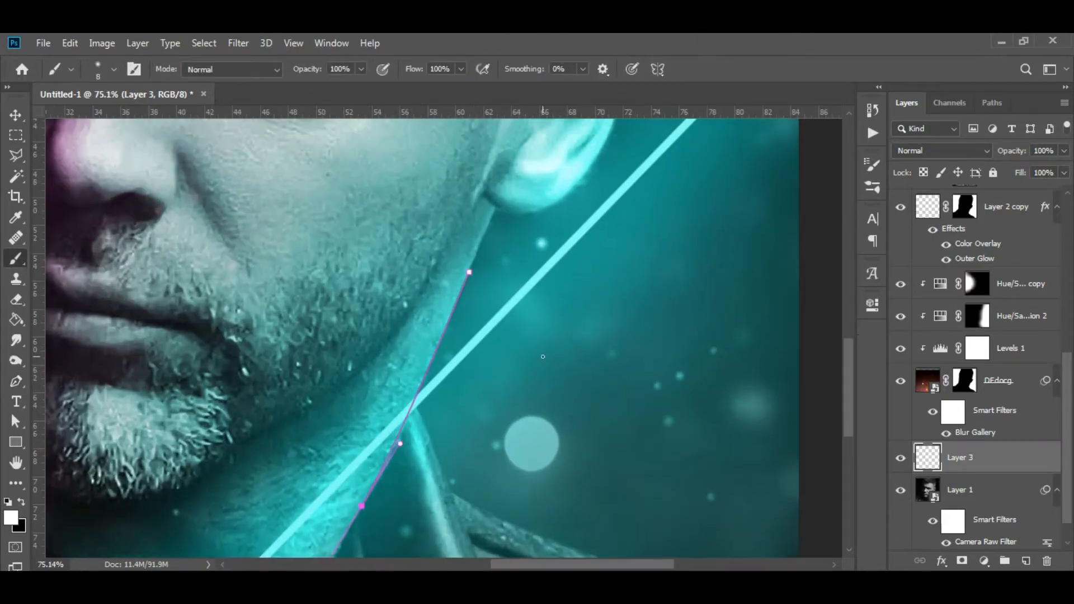
key(p)
right_click(507, 382)
click(596, 327)
click(640, 203)
scroll(539, 270, up, 1)
right_click(550, 270)
click(582, 243)
- Smudge the upper and lower ends of the new white neck line at 39% strength so they taper out
key(o)
click(16, 340)
scroll(343, 397, up, 6)
mouse_move(342, 397)
mouse_down()
mouse_move(386, 315)
mouse_move(346, 407)
mouse_move(411, 267)
mouse_move(368, 358)
mouse_move(399, 225)
mouse_move(341, 394)
mouse_move(419, 274)
mouse_move(452, 171)
mouse_move(389, 320)
mouse_move(431, 213)
mouse_up()
scroll(525, 221, down, 10)
scroll(458, 448, left, 5)
drag(417, 258, 329, 391)
mouse_move(301, 427)
mouse_down()
mouse_move(300, 448)
mouse_move(348, 383)
mouse_up()
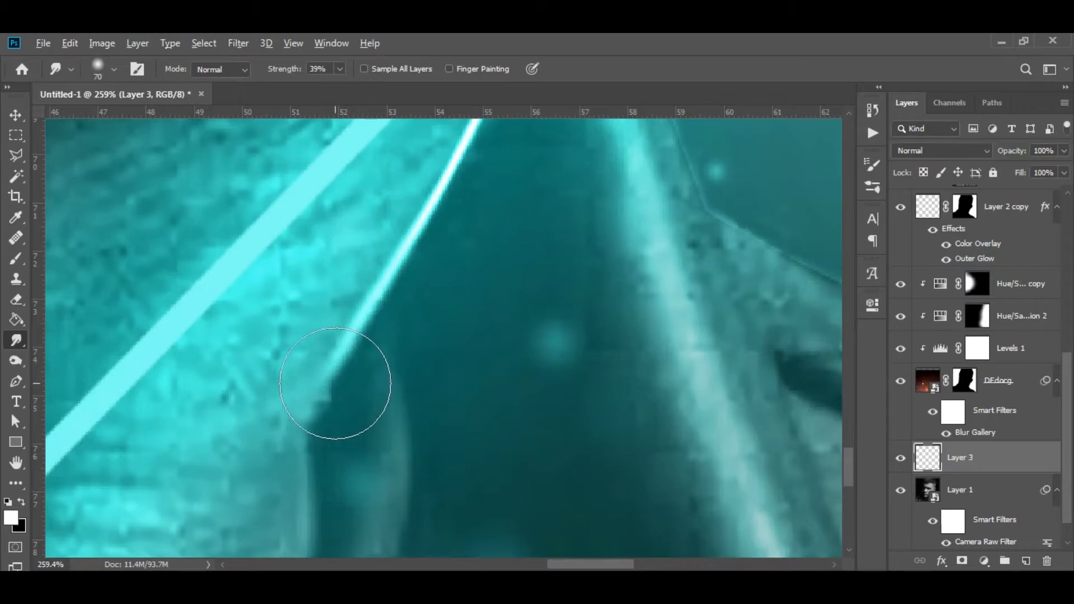
- Check the neck line against the whole portrait and smudge its lower end further near the collar
scroll(369, 372, down, 10)
scroll(531, 320, up, 3)
key(alt+space)
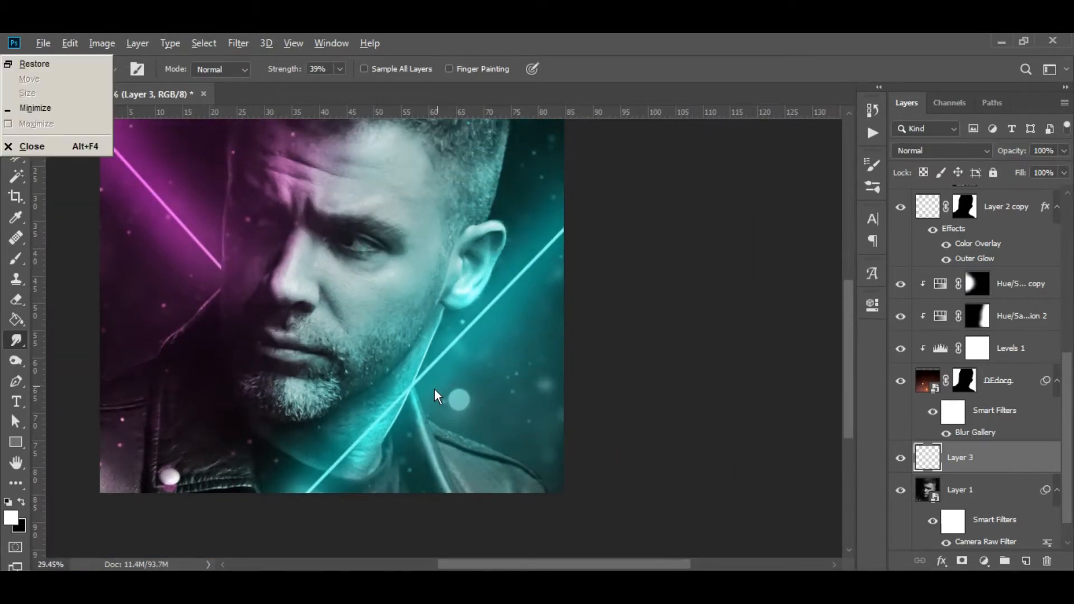
scroll(440, 395, down, 1)
scroll(497, 487, up, 6)
scroll(501, 498, up, 2)
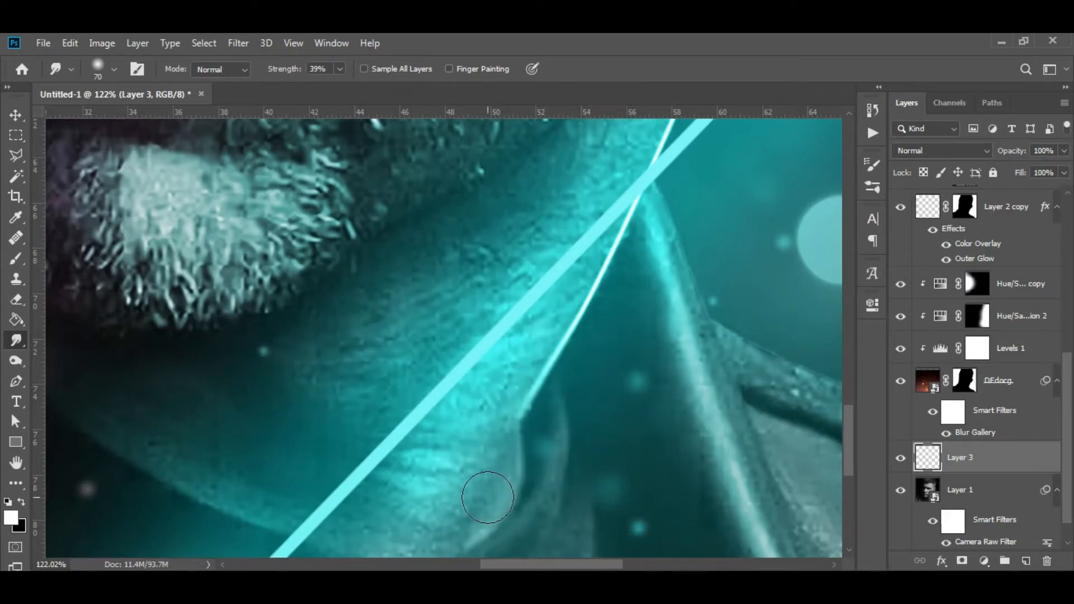
scroll(520, 448, down, 5)
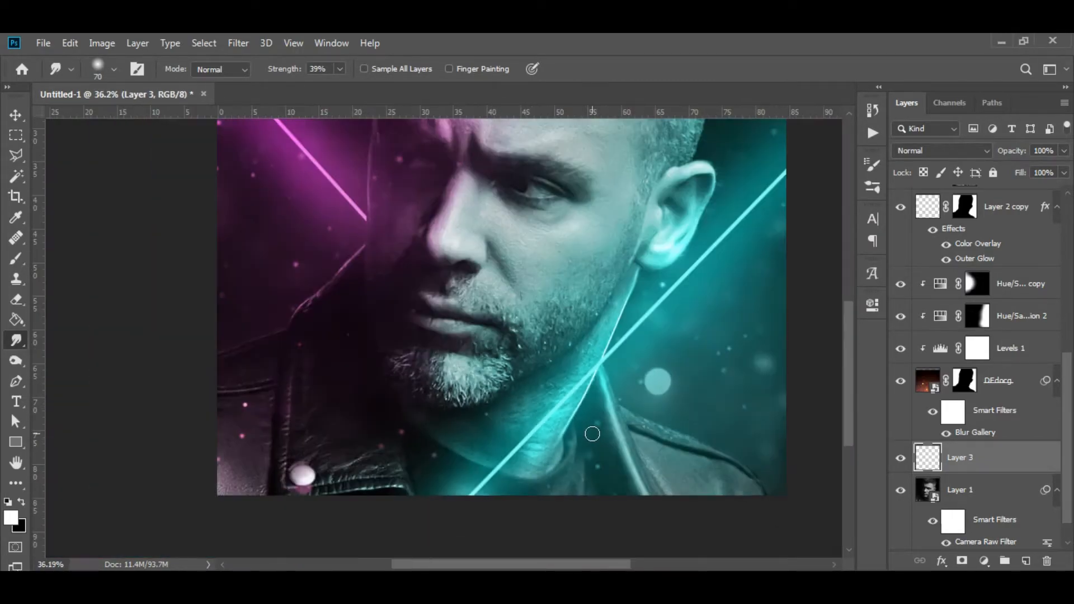
scroll(507, 518, up, 1)
scroll(507, 519, up, 3)
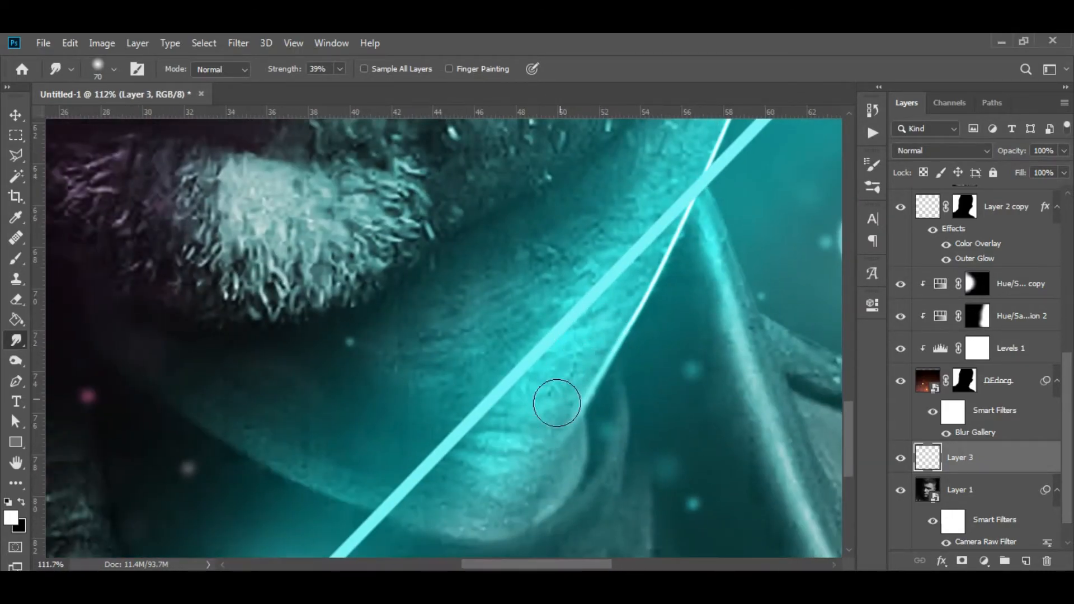
drag(568, 402, 600, 401)
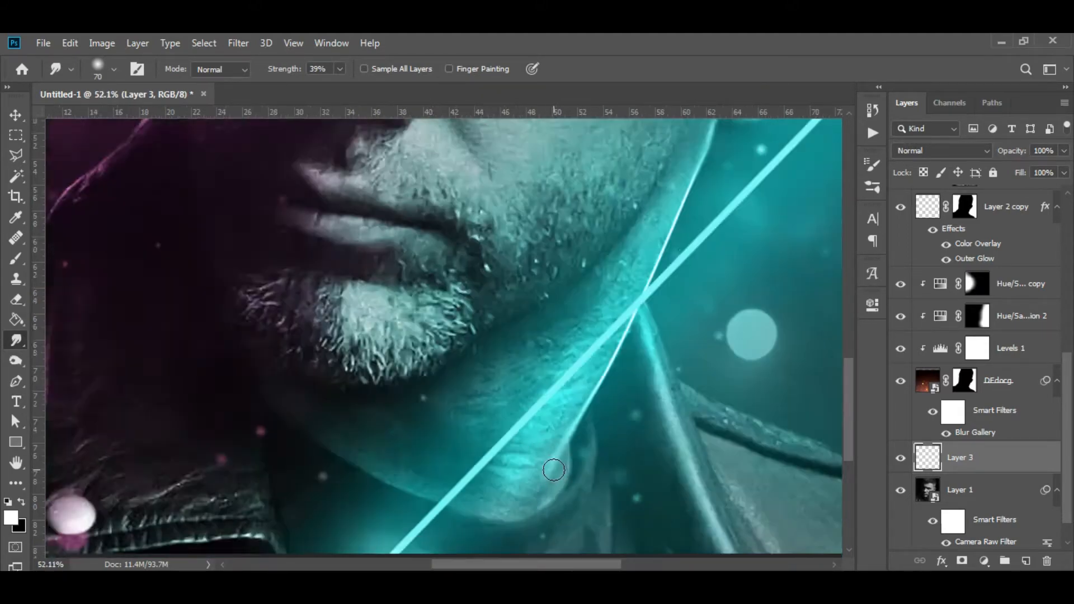
scroll(540, 480, down, 4)
- Draw a curved pen path along the jawline between the beard and the neck
key(p)
scroll(546, 398, up, 3)
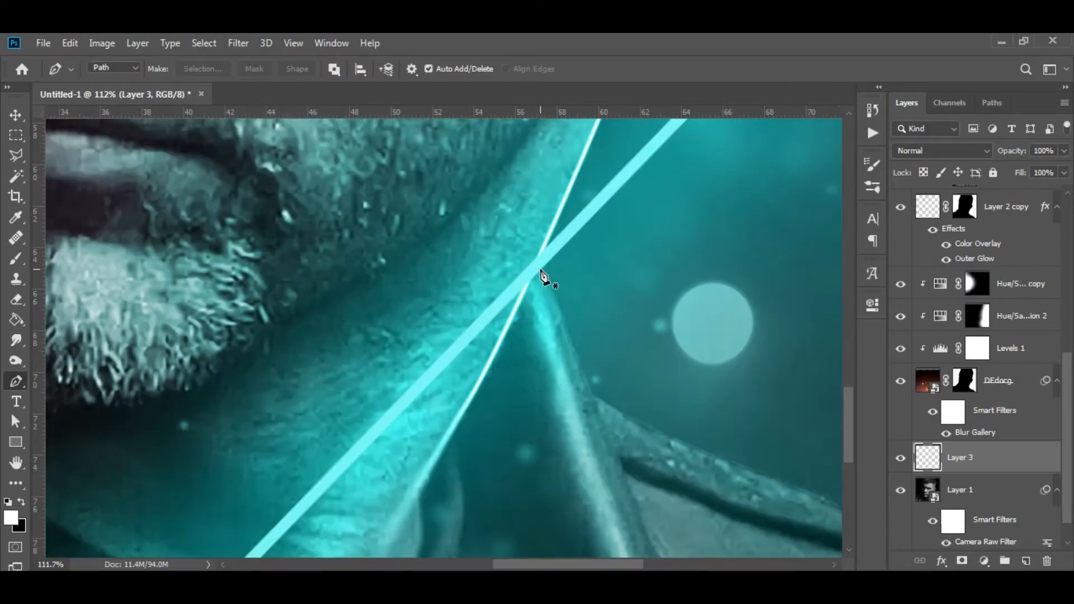
scroll(570, 297, up, 4)
click(579, 291)
drag(406, 460, 316, 497)
- Stroke the jawline path with the white brush and delete the path
right_click(526, 361)
click(595, 330)
right_click(528, 280)
click(592, 244)
- Taper both ends of the white jaw line with the Smudge tool at 39% strength
click(16, 340)
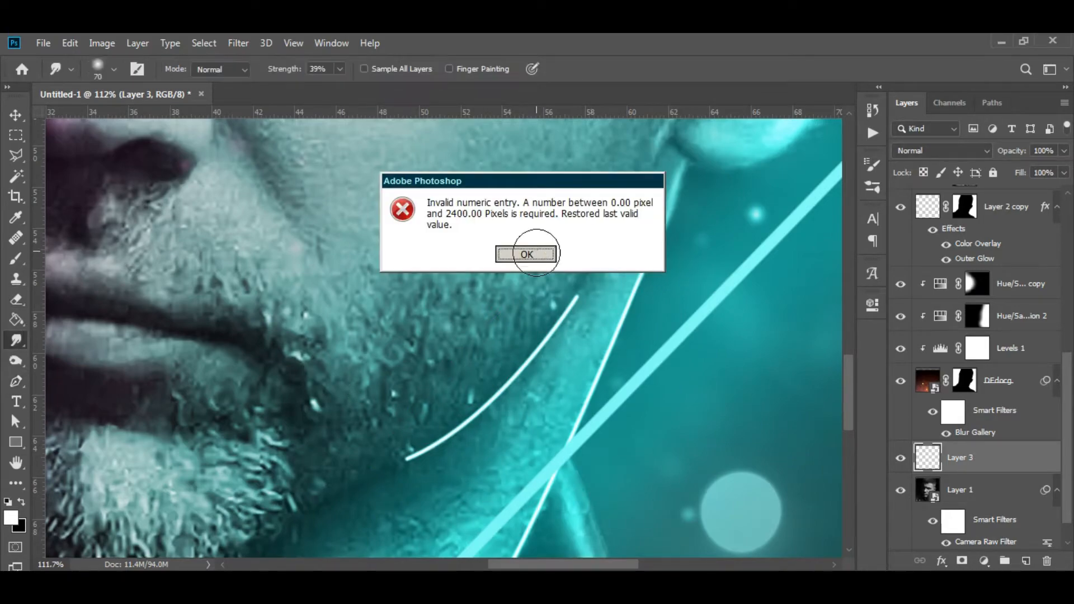
click(536, 251)
scroll(416, 458, up, 2)
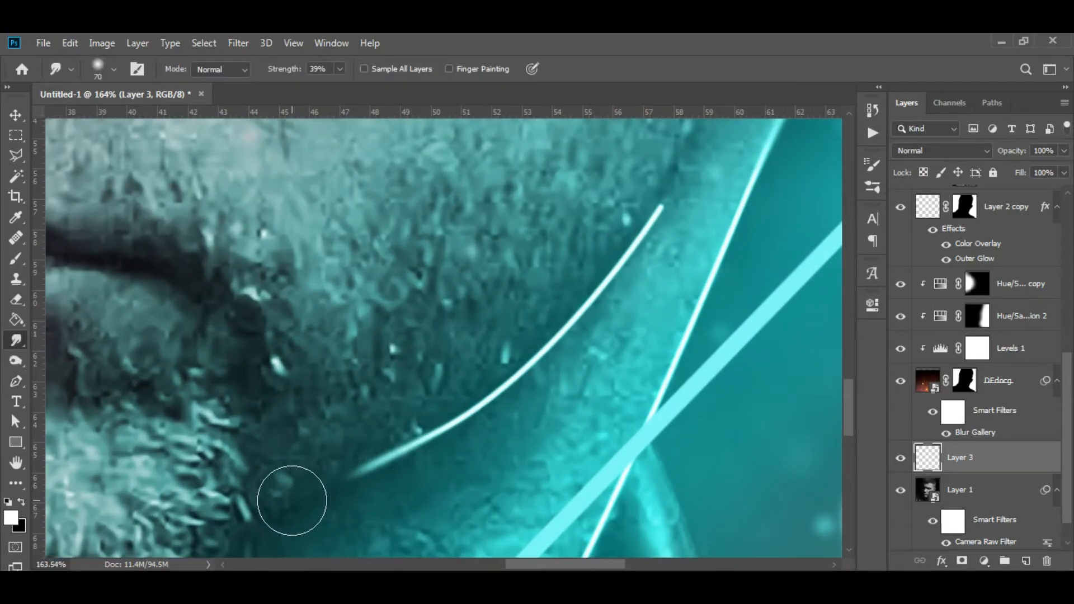
scroll(294, 496, up, 5)
scroll(295, 497, right, 3)
mouse_move(525, 418)
mouse_down()
mouse_move(588, 297)
mouse_move(521, 410)
mouse_move(544, 397)
mouse_up()
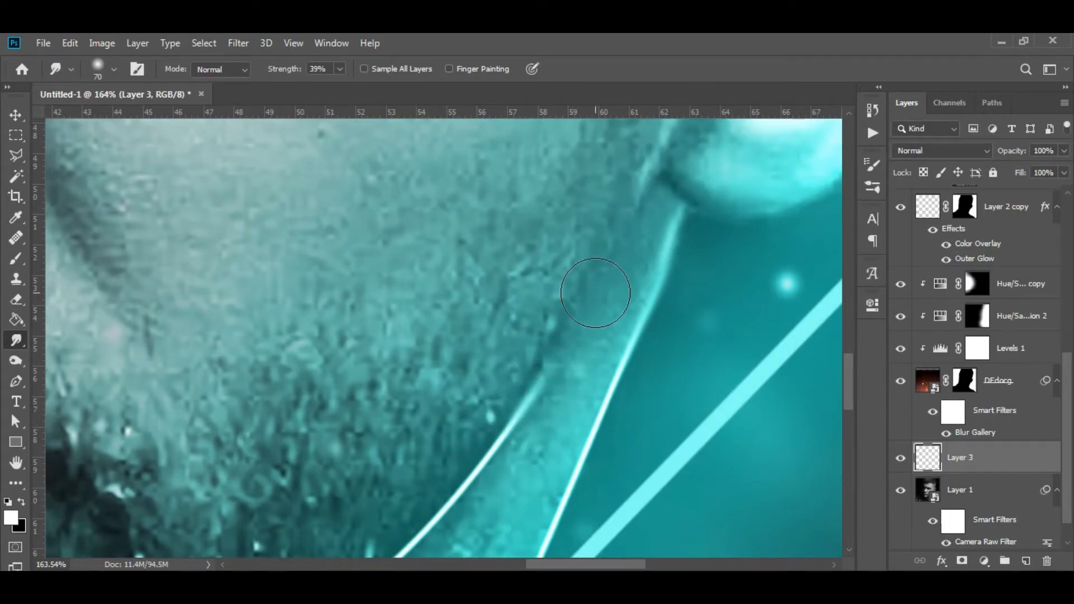
scroll(631, 280, down, 10)
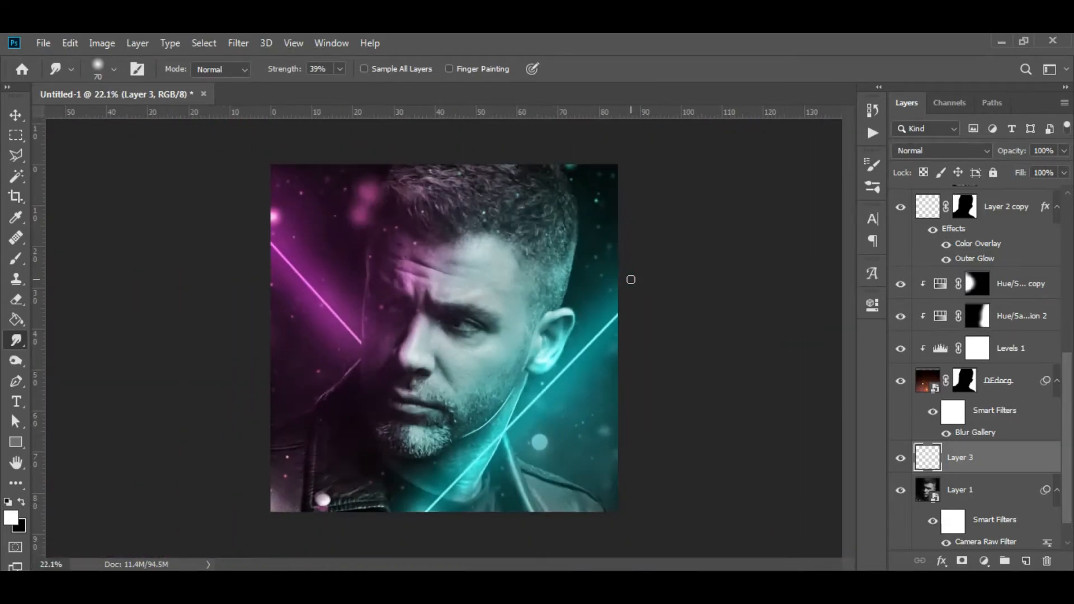
scroll(505, 427, up, 9)
mouse_move(545, 334)
mouse_down()
mouse_move(501, 388)
mouse_move(396, 473)
mouse_move(286, 515)
mouse_up()
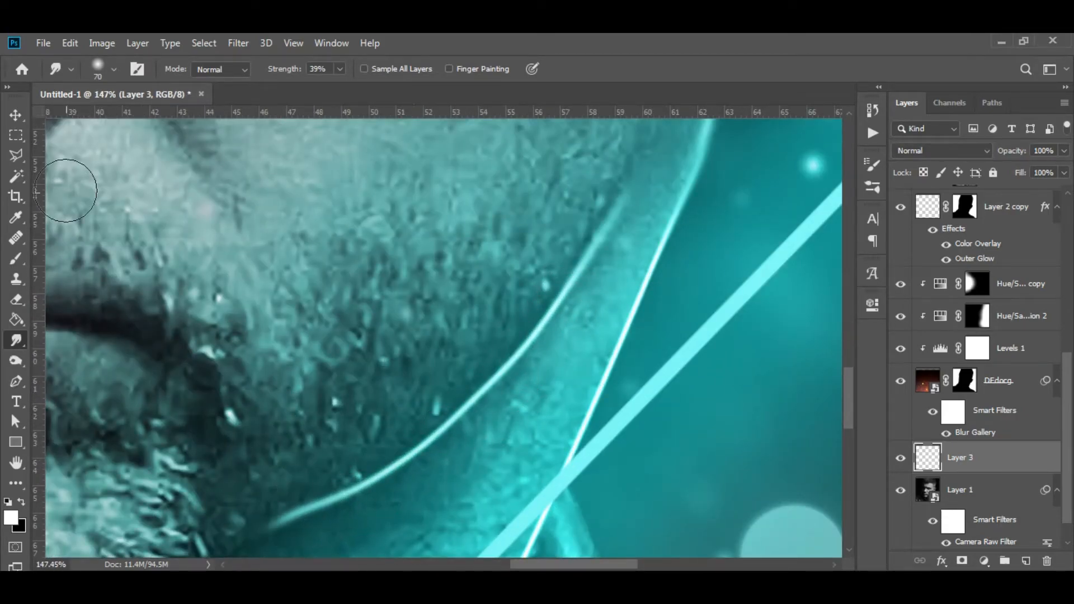
- Add a layer mask to Layer 3 and choose the Soft Round brush
click(963, 561)
key(b)
right_click(452, 336)
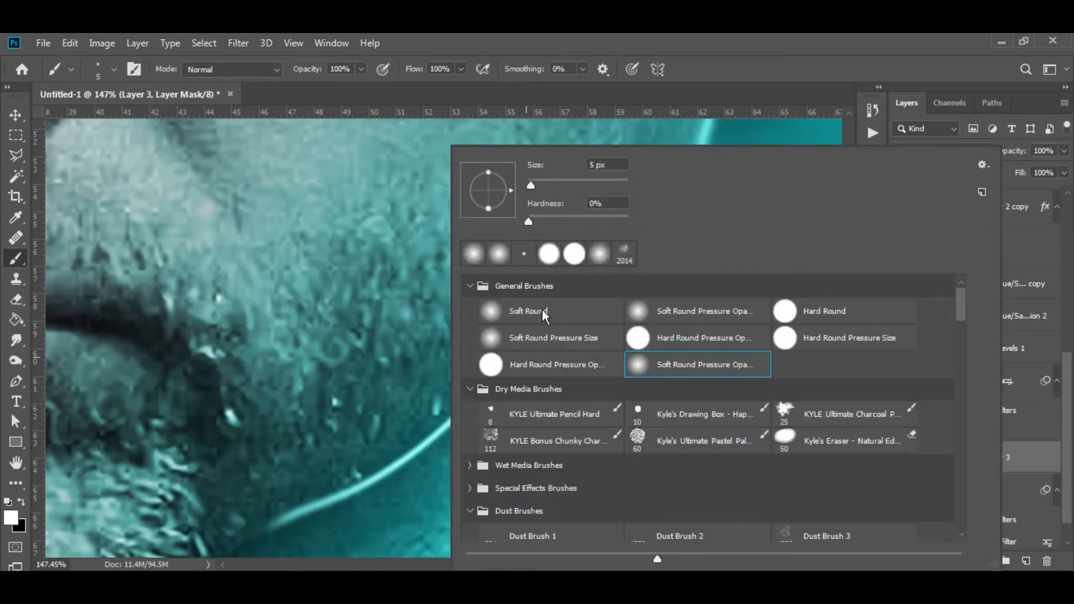
double_click(542, 310)
- Trace a curved pen path from the earlobe up along the outer edge of the ear
scroll(335, 335, down, 3)
scroll(448, 442, up, 3)
key(p)
click(325, 452)
drag(423, 411, 459, 364)
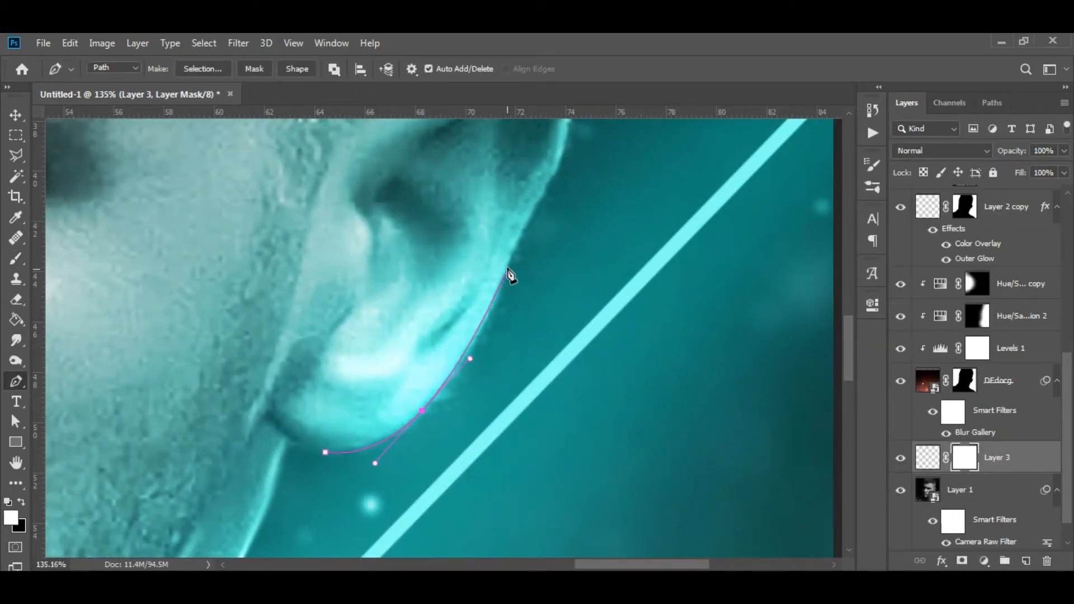
drag(549, 181, 560, 166)
drag(560, 166, 532, 384)
drag(464, 259, 643, 168)
- Add a second curved pen path around the wing of the nose beside the nostril
scroll(475, 463, down, 6)
drag(541, 349, 565, 353)
scroll(343, 304, up, 5)
drag(308, 302, 296, 369)
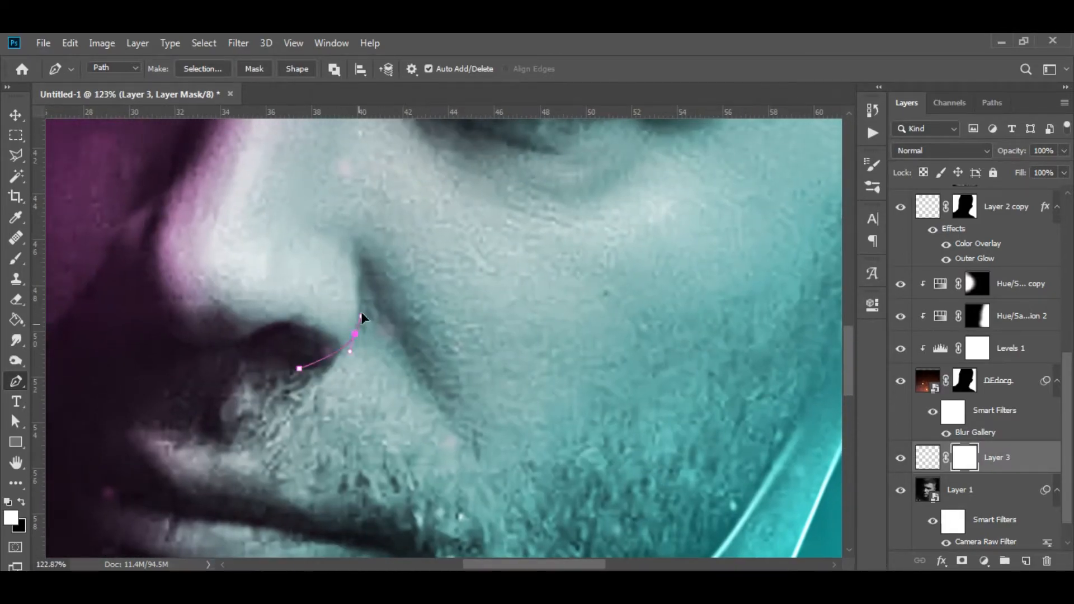
drag(364, 282, 370, 277)
scroll(475, 321, down, 8)
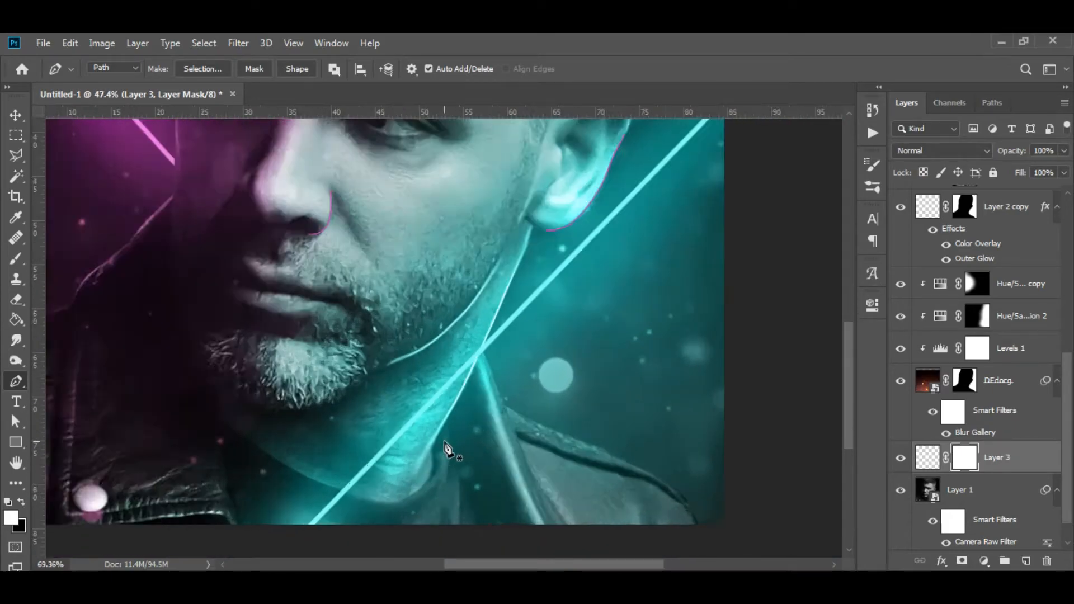
- Add a curved pen path along the edge of the shirt collar beside the neck
scroll(447, 449, up, 5)
drag(448, 449, 515, 289)
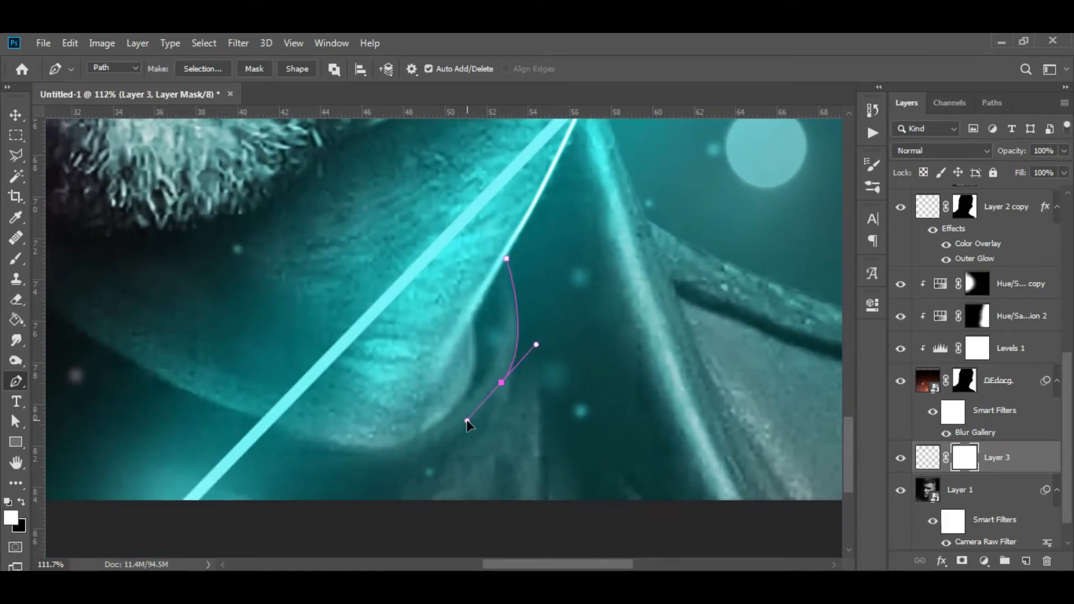
key(Escape)
- Add one pen path down the jacket lapel from the neck and another from the lapel along the shoulder edge
drag(594, 310, 475, 387)
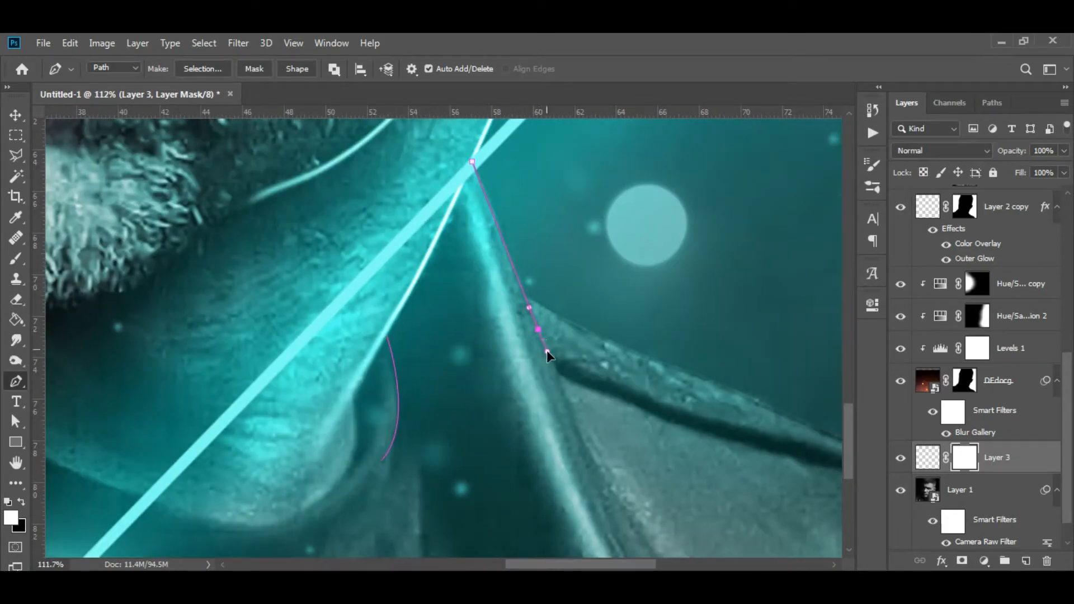
drag(573, 505, 486, 413)
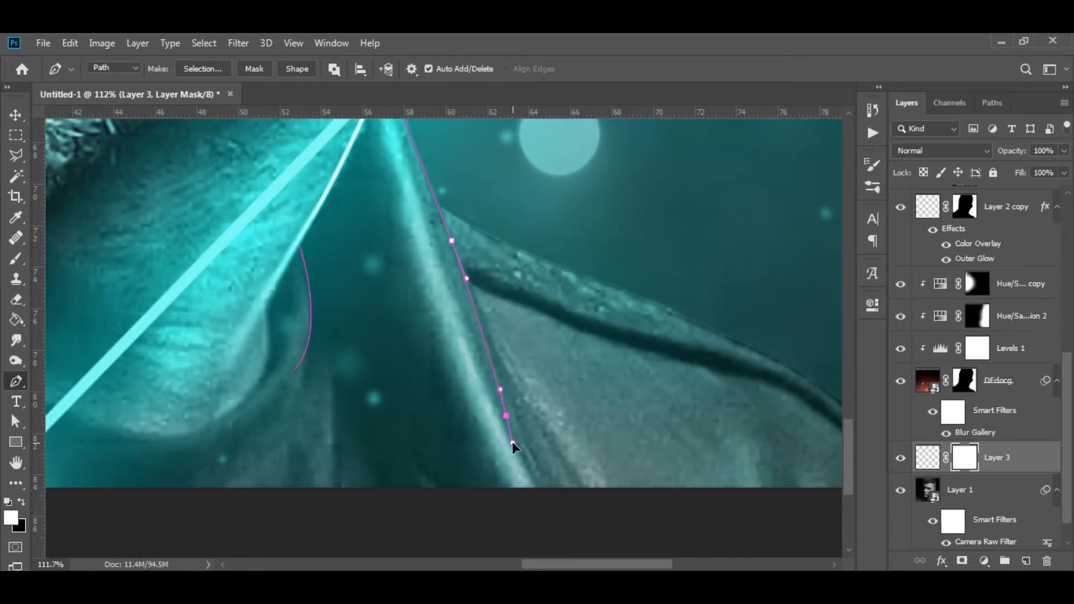
drag(516, 322, 456, 415)
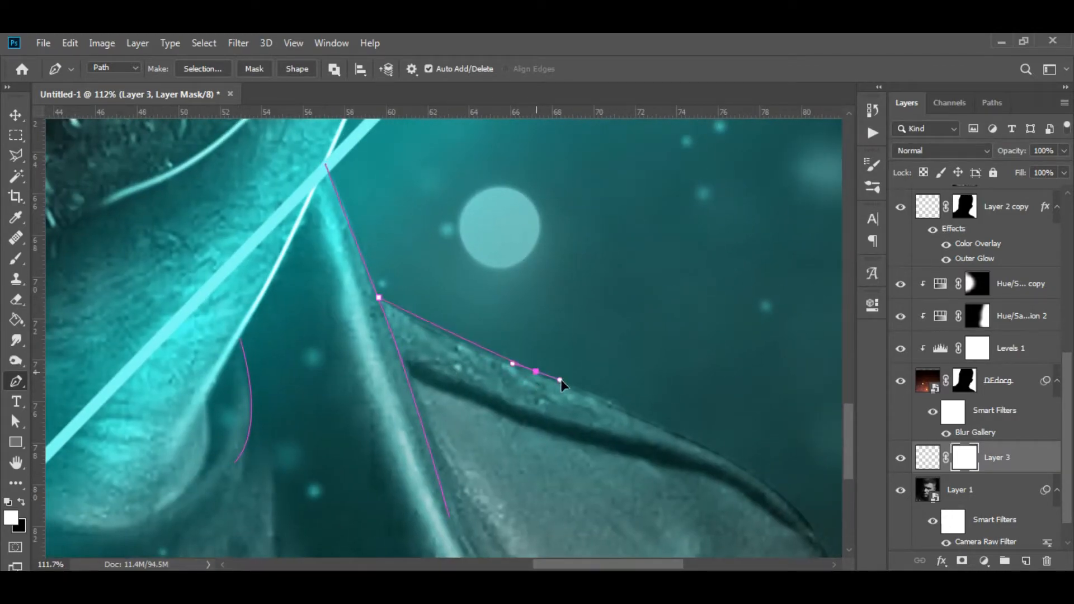
right_click(732, 461)
click(747, 318)
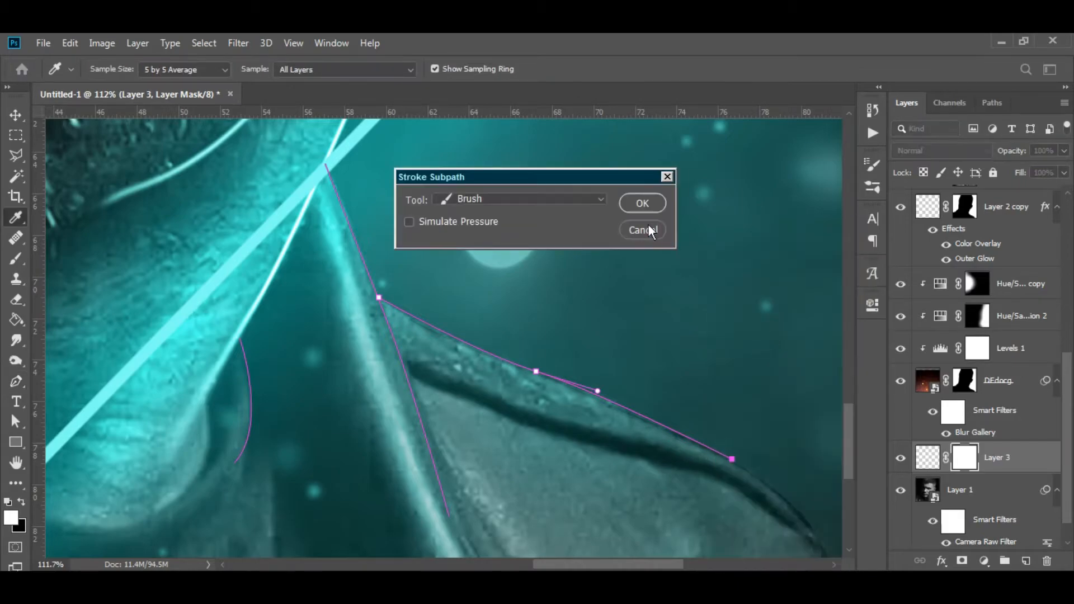
click(642, 229)
- Target the Layer 3 pixels instead of the mask and stroke the shoulder subpath with the Brush
scroll(562, 291, down, 4)
click(926, 465)
right_click(770, 335)
click(807, 329)
click(642, 206)
right_click(680, 321)
click(734, 244)
key(ctrl+z)
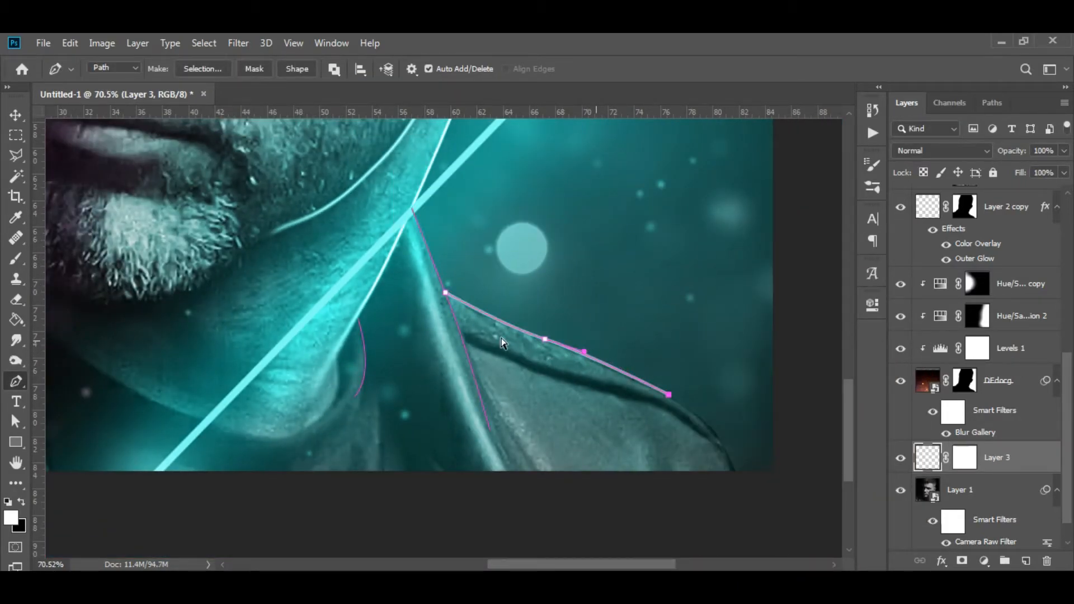
scroll(608, 310, down, 6)
click(609, 310)
drag(628, 259, 589, 356)
scroll(574, 341, down, 2)
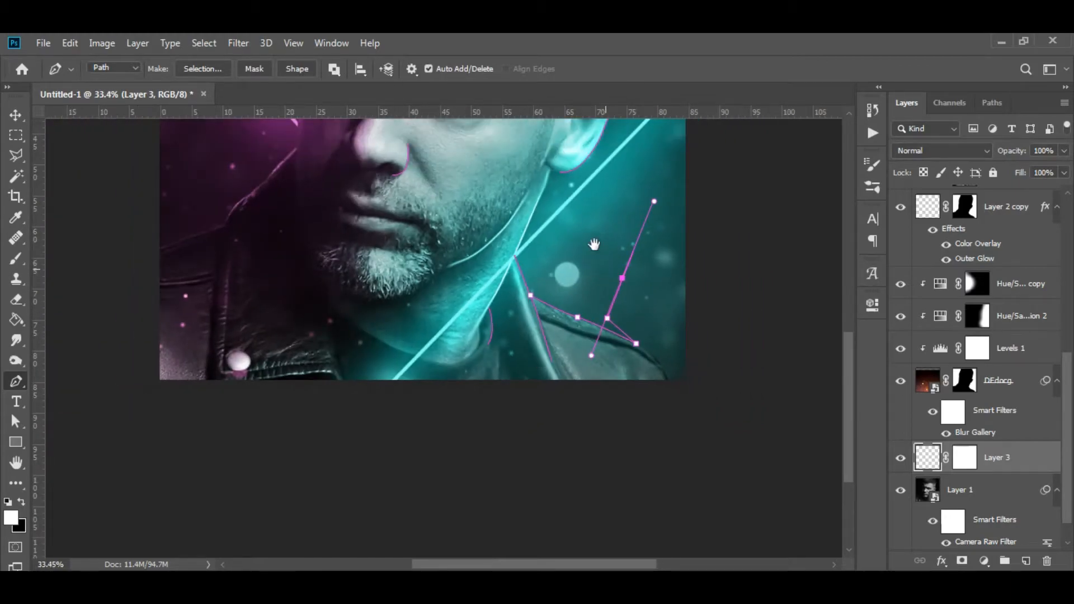
drag(592, 255, 537, 368)
key(Escape)
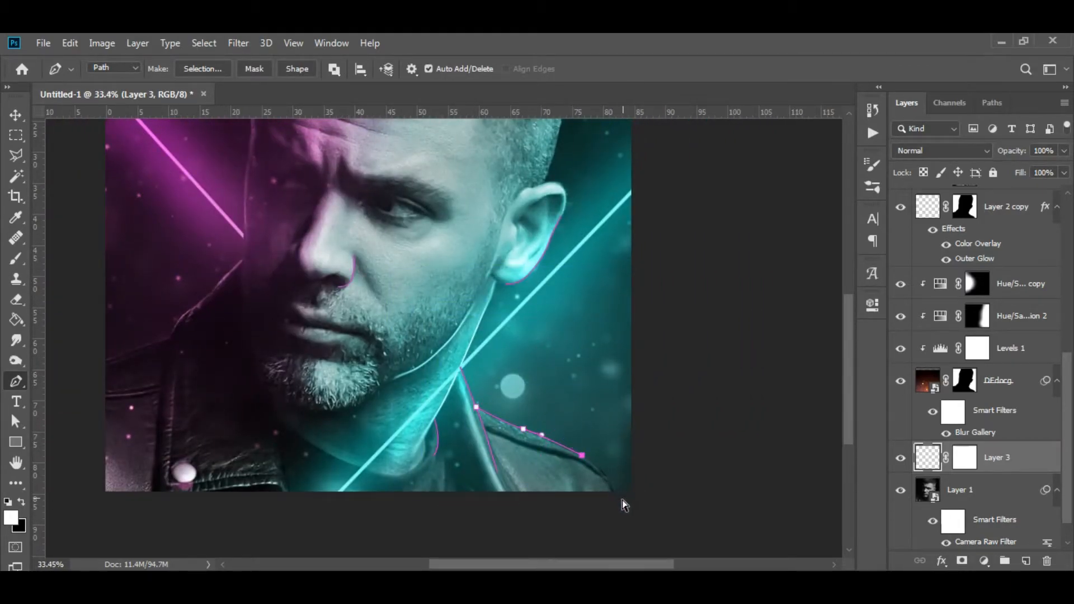
- Stroke all the pen paths in white with the Brush on Layer 3, and delete the path
right_click(608, 342)
click(660, 329)
key(Return)
right_click(554, 334)
click(602, 243)
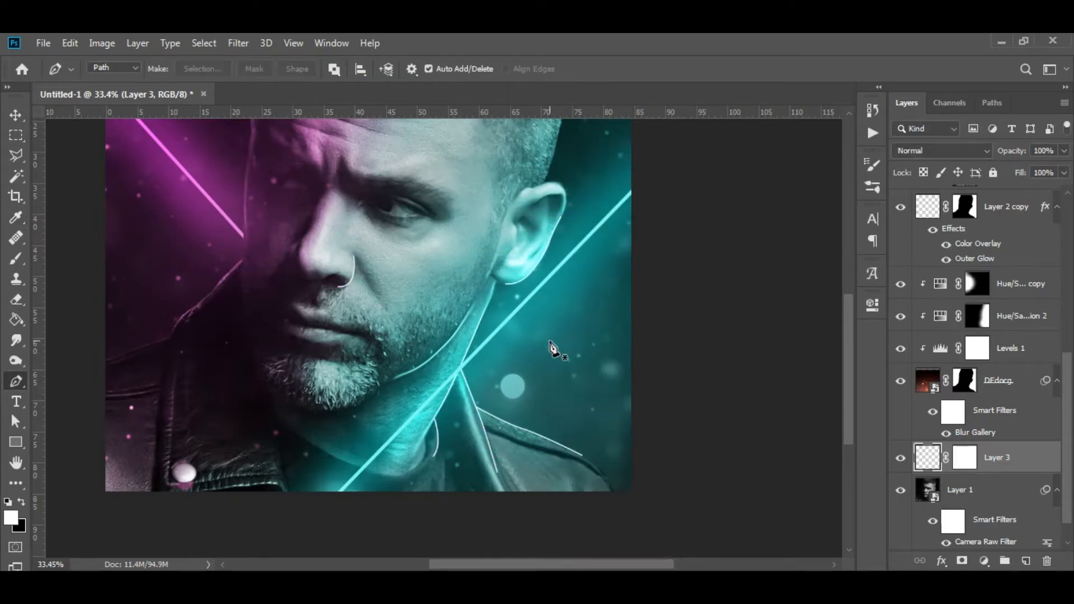
scroll(550, 358, down, 6)
scroll(543, 436, up, 9)
scroll(540, 462, down, 4)
key(r)
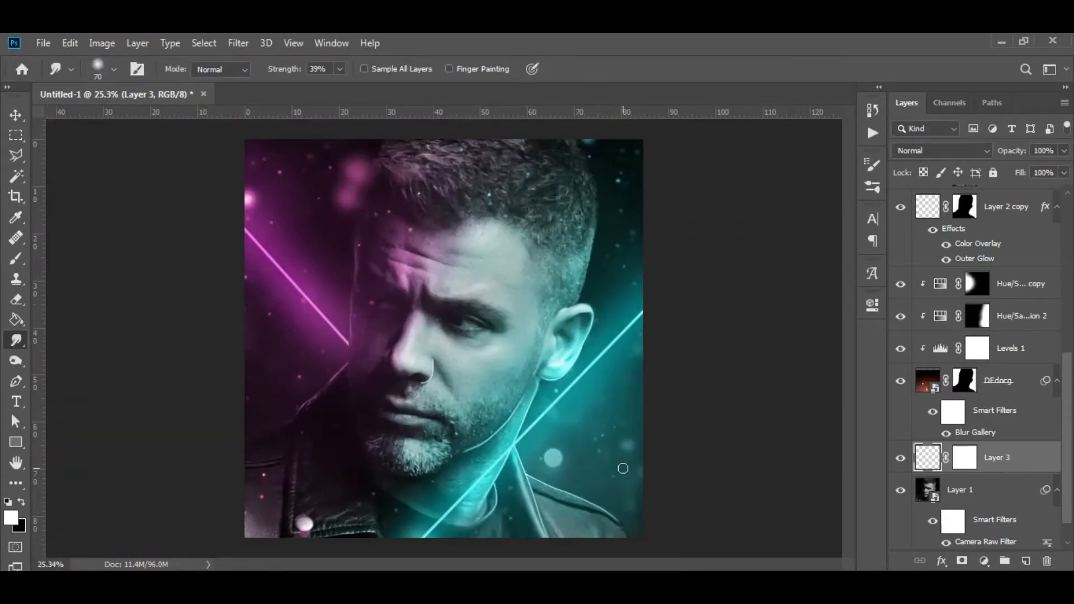
scroll(494, 366, up, 3)
right_click(492, 351)
key(Escape)
scroll(505, 417, up, 7)
drag(506, 417, 511, 377)
key(bracketright)
key(bracketright)
key(bracketright)
key(bracketright)
key(bracketright)
key(x)
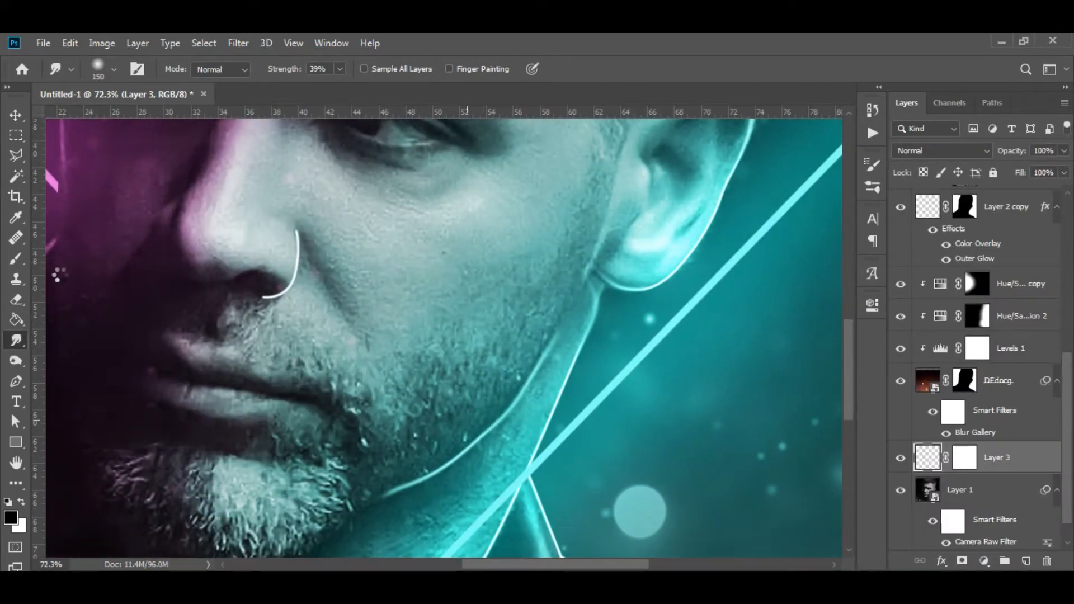
- Fade the jaw line toward the chin by painting black on Layer 3's mask with a 100 px soft brush
key(b)
right_click(499, 345)
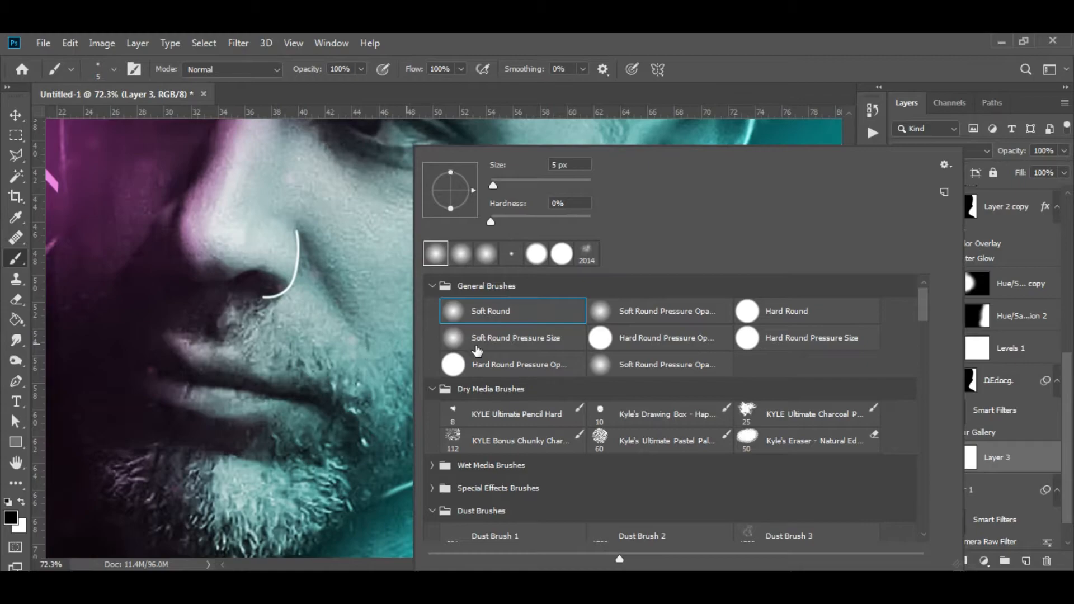
double_click(462, 349)
click(966, 460)
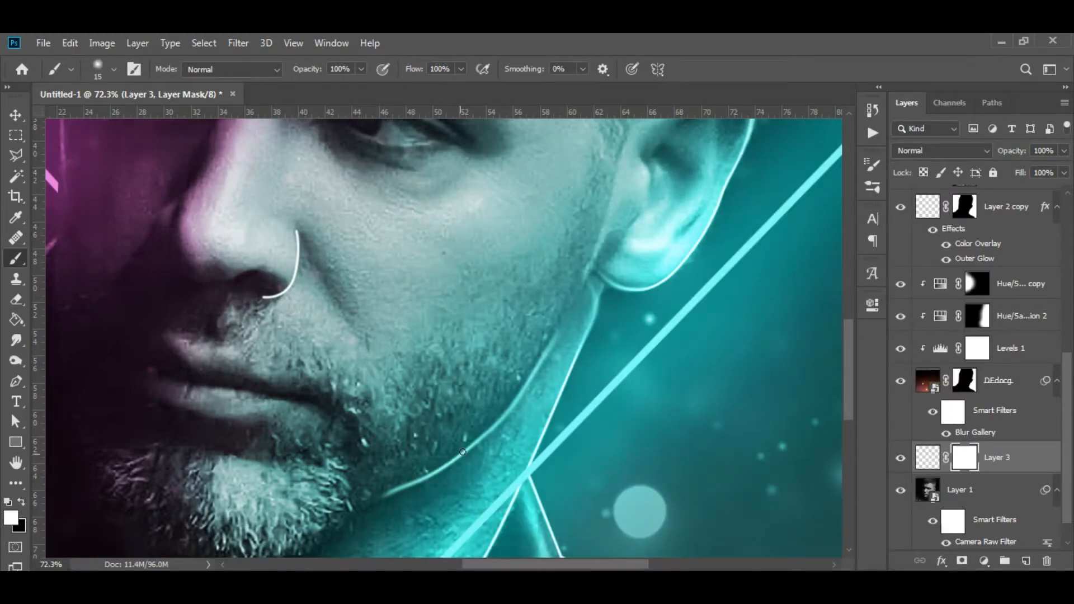
key(z)
drag(480, 401, 494, 446)
key(b)
key(x)
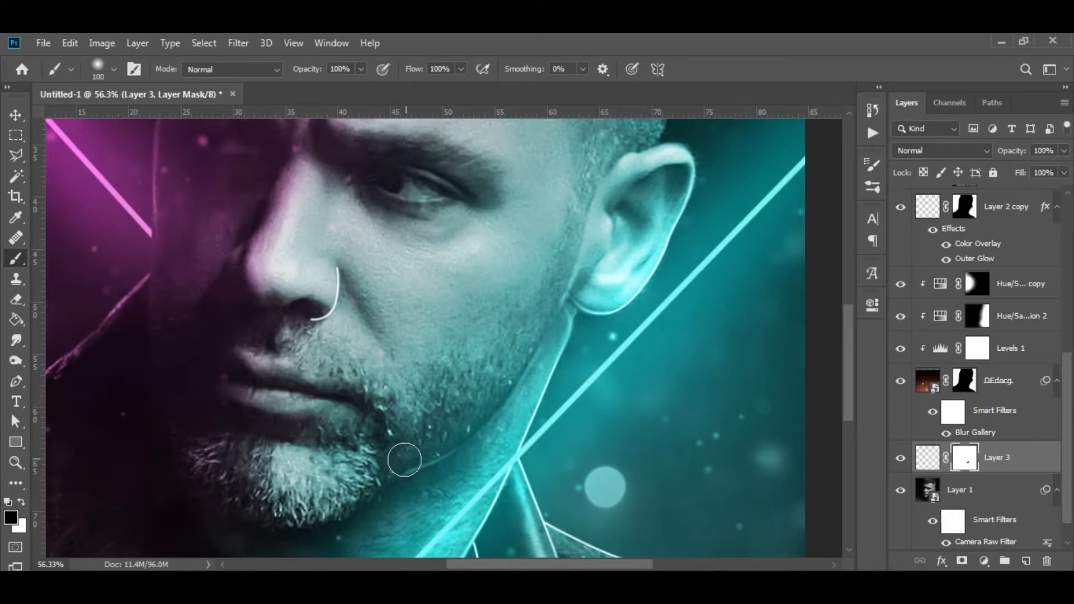
drag(376, 459, 388, 468)
scroll(548, 423, down, 6)
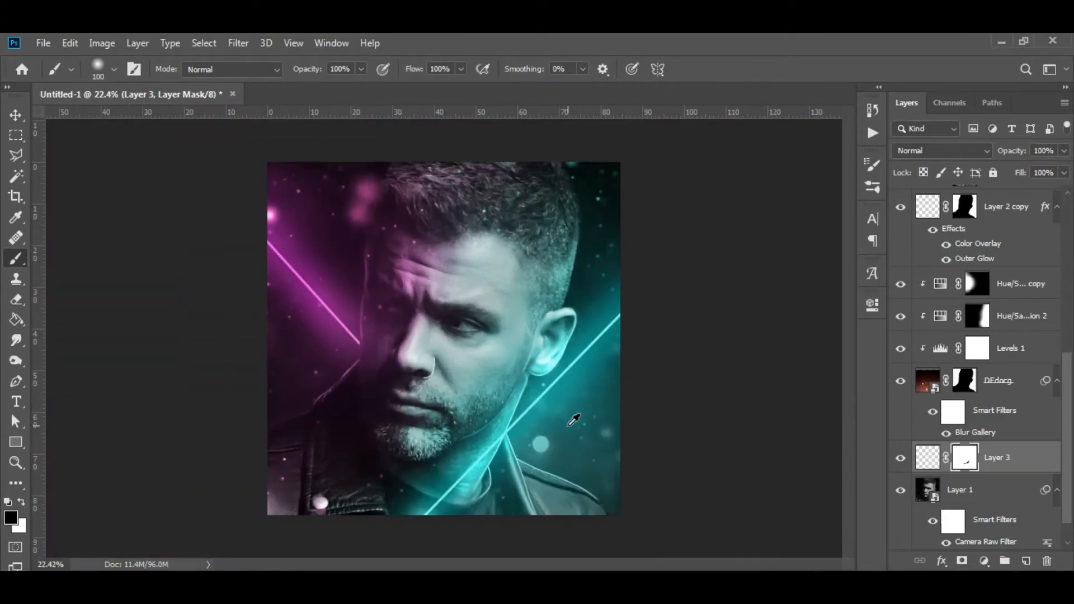
scroll(495, 437, up, 7)
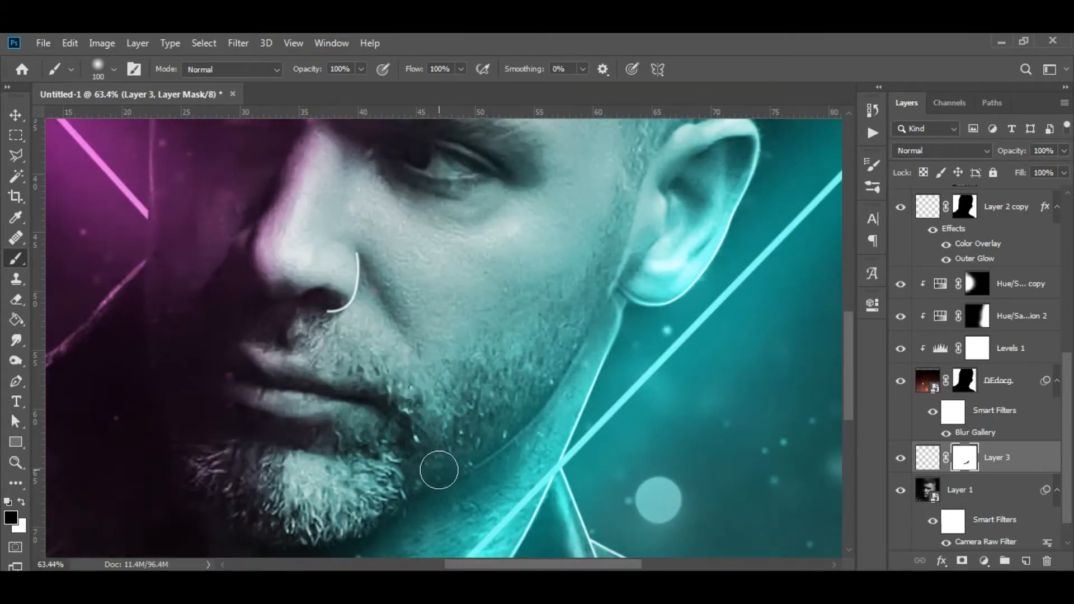
scroll(439, 469, down, 6)
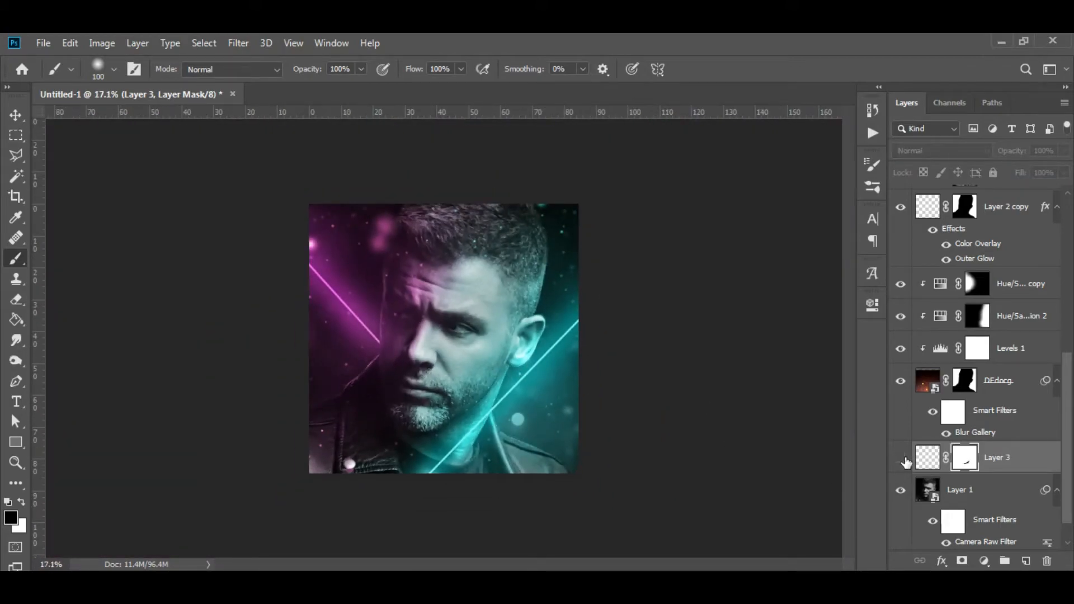
- Fade both ends of the white nostril line on Layer 3's mask with the 100 px soft brush
scroll(571, 499, up, 7)
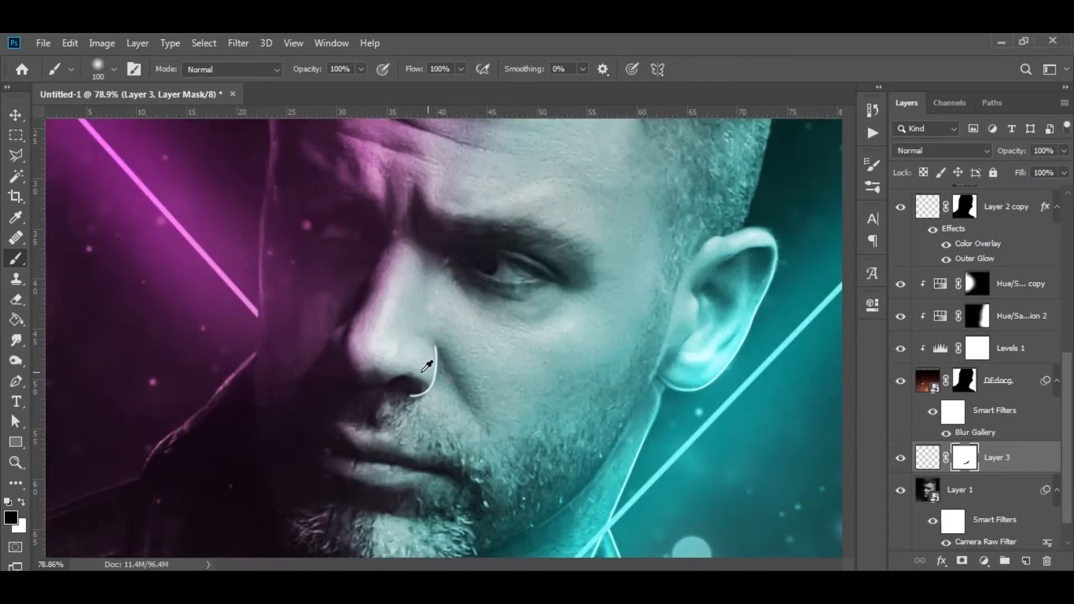
scroll(418, 372, up, 2)
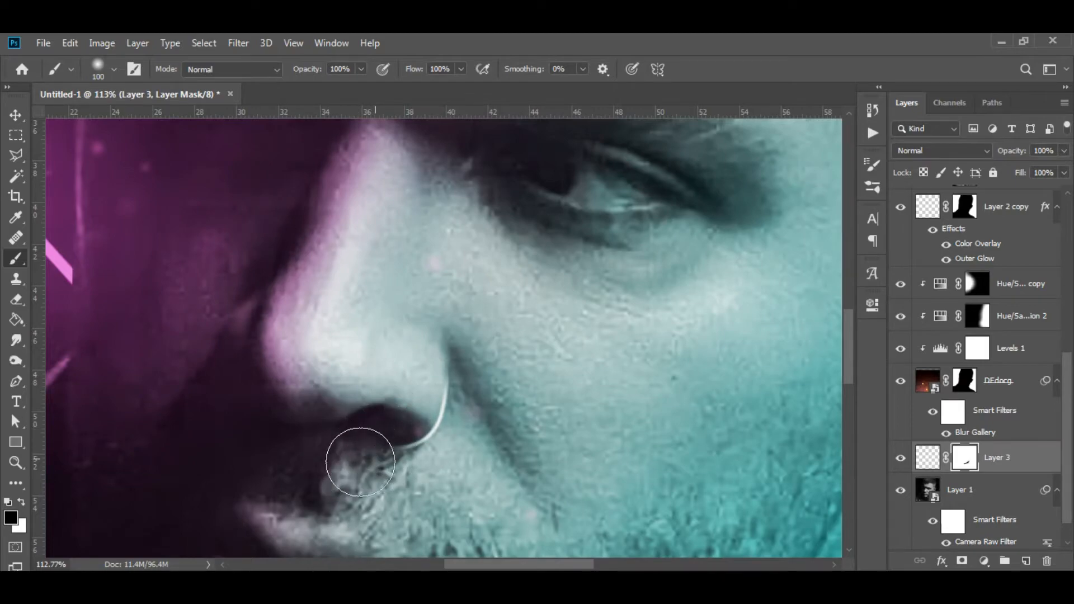
scroll(389, 426, down, 7)
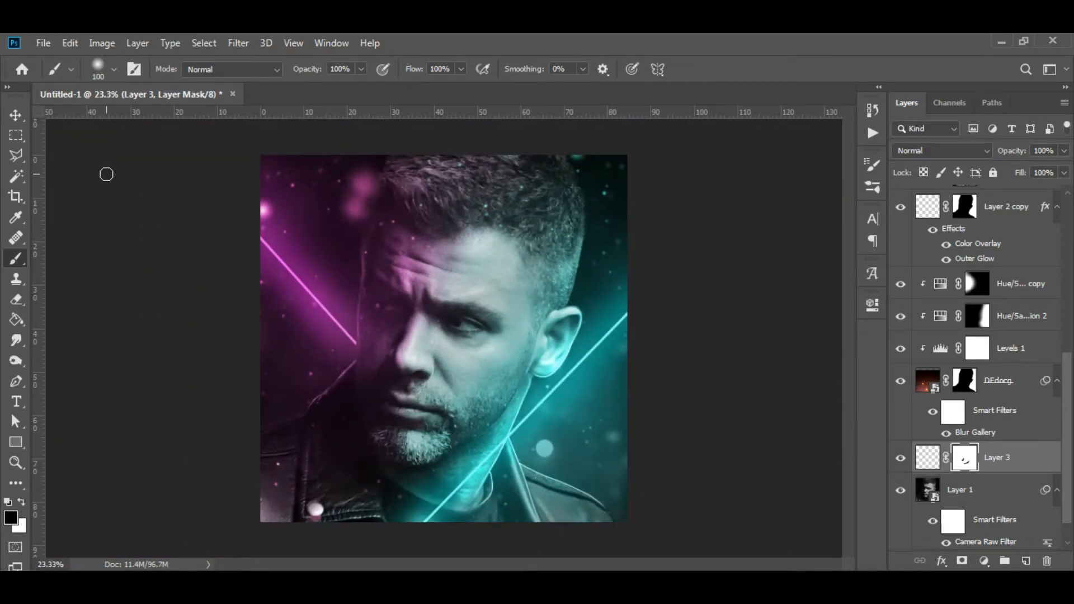
scroll(377, 462, up, 2)
scroll(295, 419, down, 1)
- Target the Hue/Saturation 1 copy mask and set the brush to 25% opacity, 25% flow and 700 px size
click(16, 115)
click(744, 314)
scroll(977, 351, up, 6)
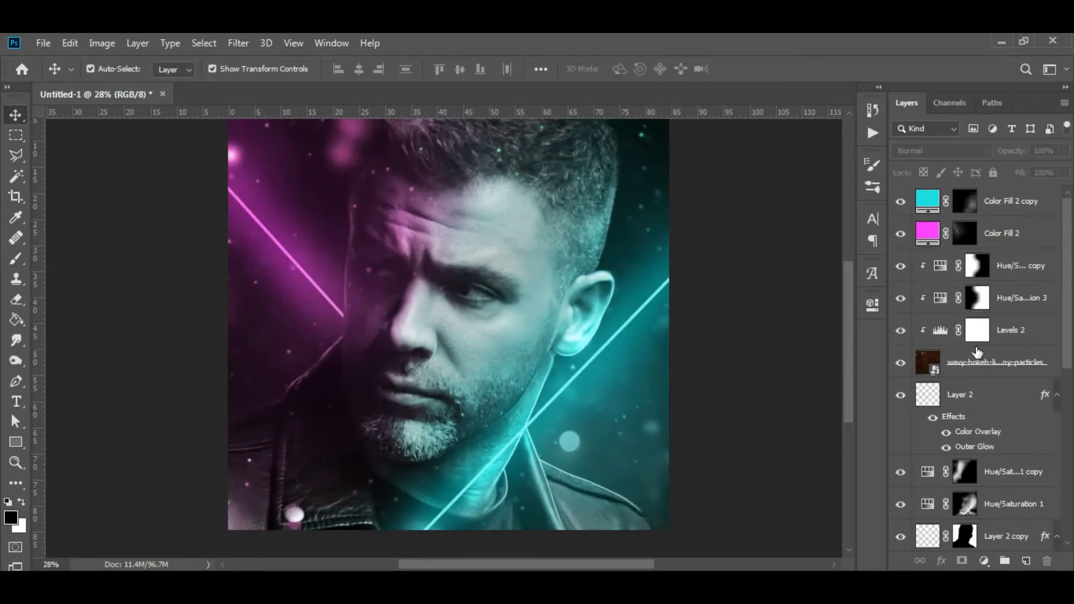
scroll(1015, 413, down, 5)
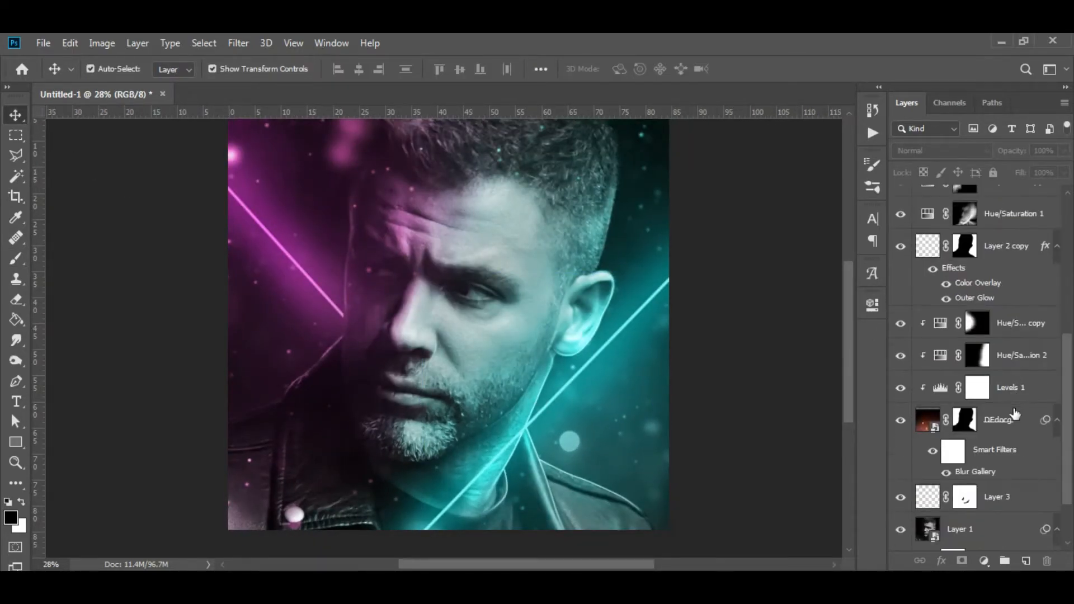
click(973, 217)
scroll(972, 218, up, 1)
click(964, 216)
key(b)
right_click(475, 292)
click(337, 68)
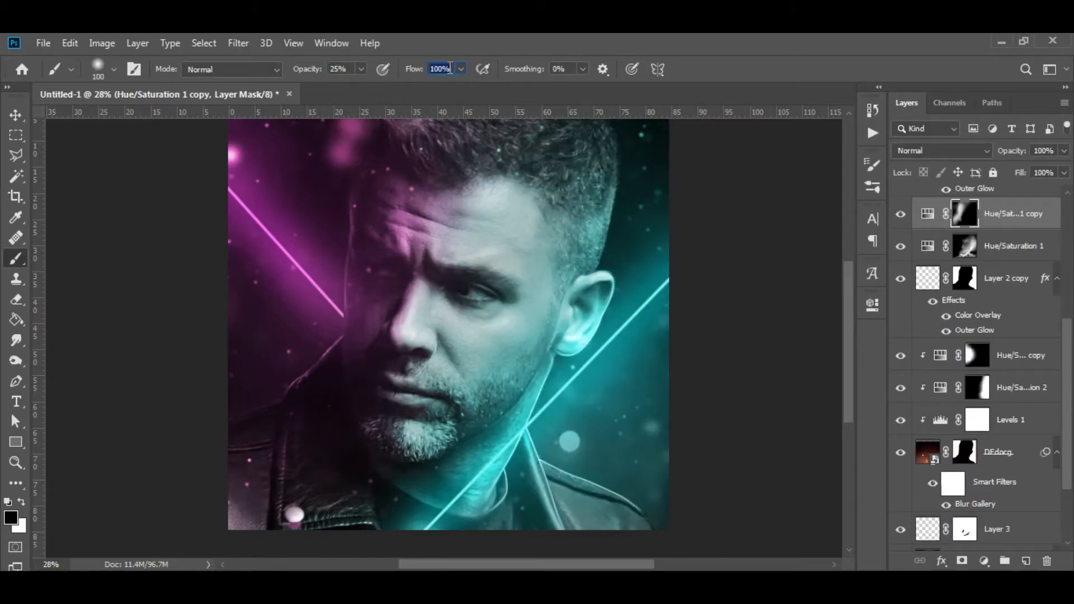
key(bracketright)
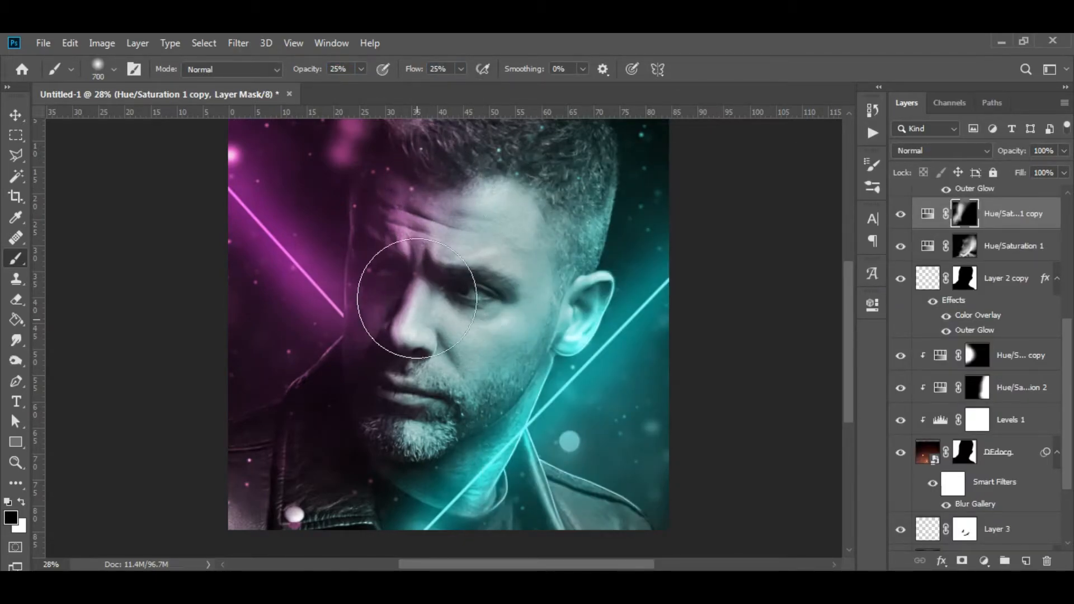
- Blend the magenta tint across the nose and shadowed side of the face by painting black and white on the mask
drag(436, 336, 420, 325)
key(x)
mouse_move(376, 289)
mouse_down()
mouse_move(475, 203)
mouse_move(430, 182)
mouse_move(376, 401)
mouse_up()
key(x)
scroll(432, 339, down, 2)
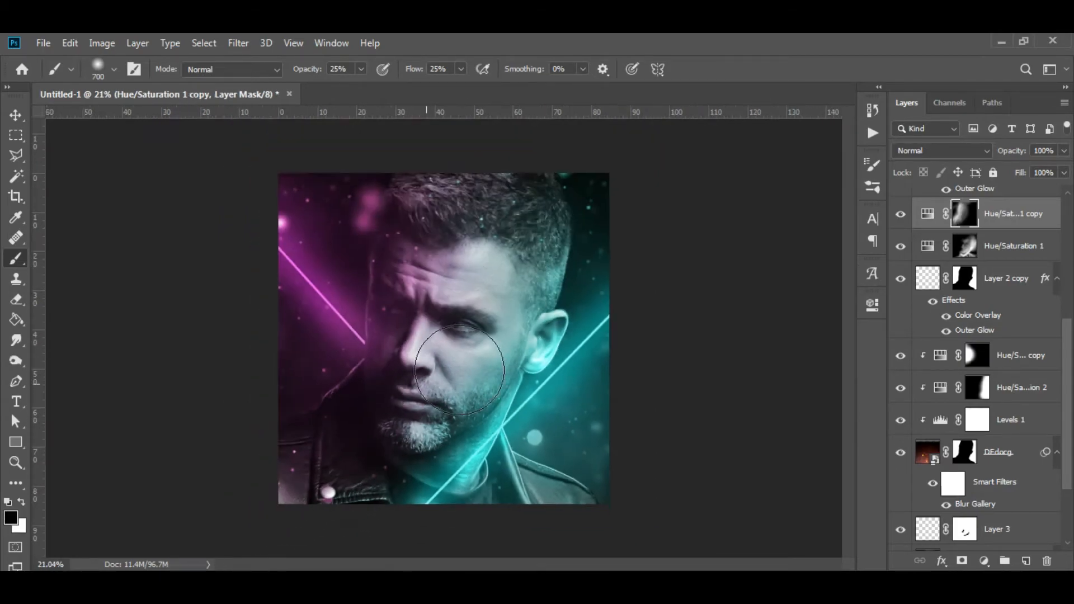
key(x)
drag(324, 443, 371, 384)
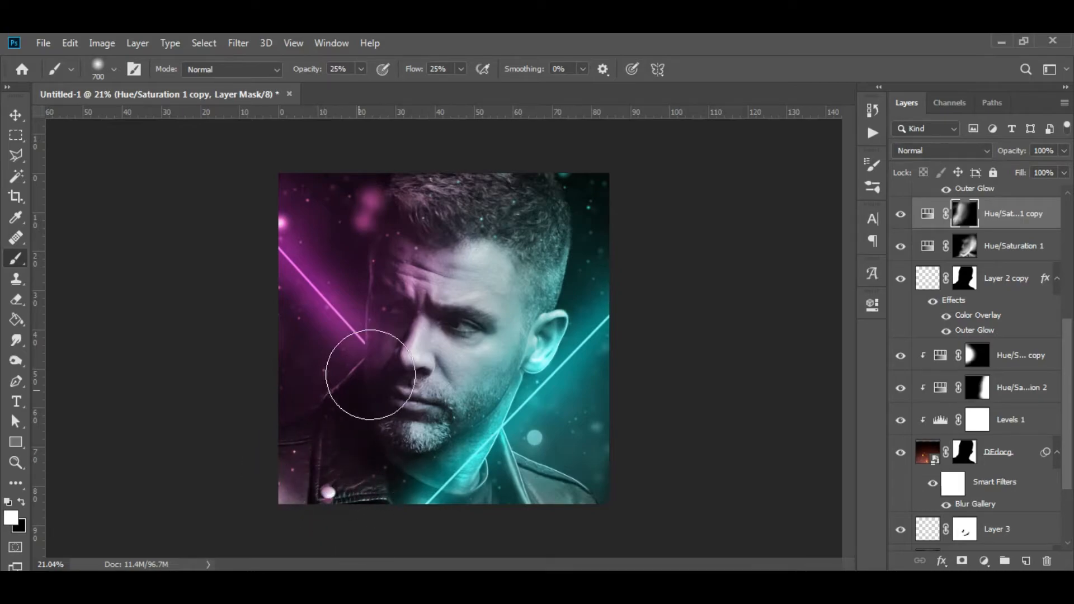
- Touch up the Hue/Saturation 1 mask with the same soft brush, and deselect the layers
key(x)
key(x)
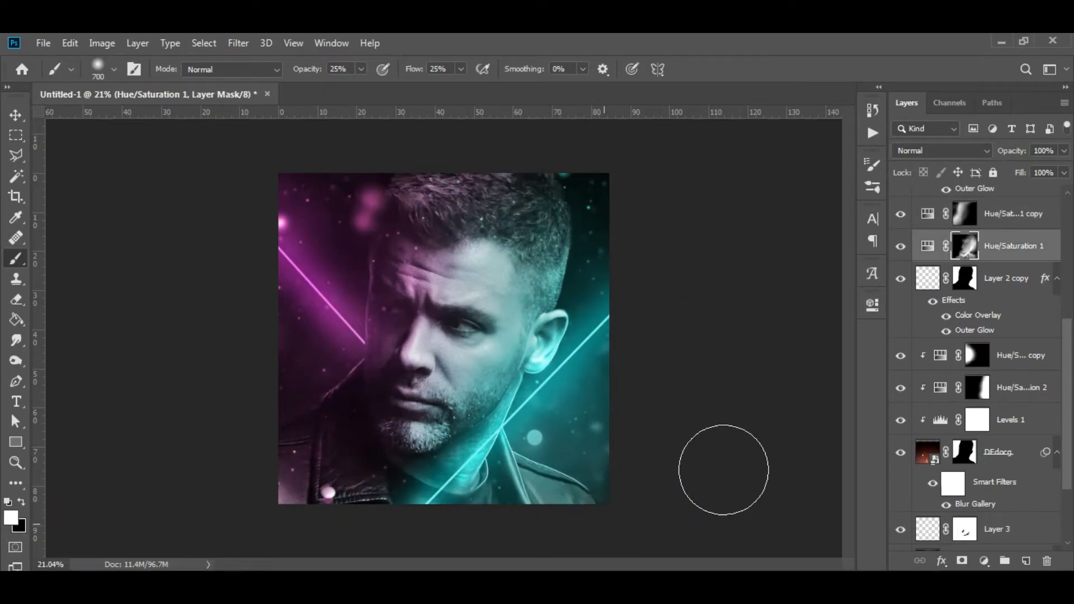
click(15, 114)
click(252, 189)
- Try a Color Lookup adjustment with the 2Strip.look 3DLUT above Color Fill 2 copy
scroll(949, 322, up, 5)
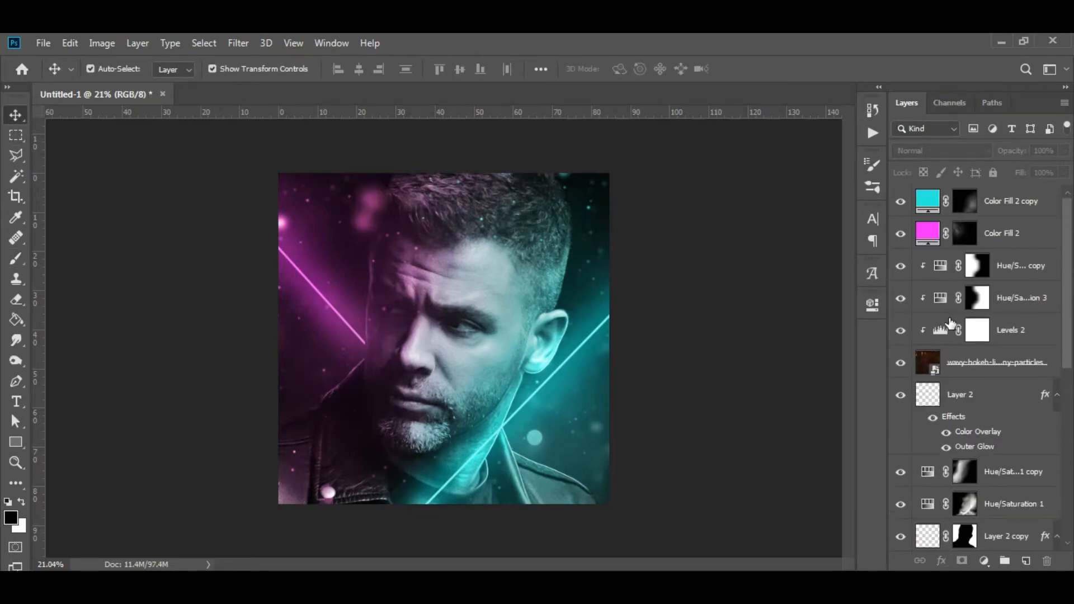
click(1002, 202)
click(985, 561)
click(990, 481)
click(744, 335)
click(746, 91)
key(Up)
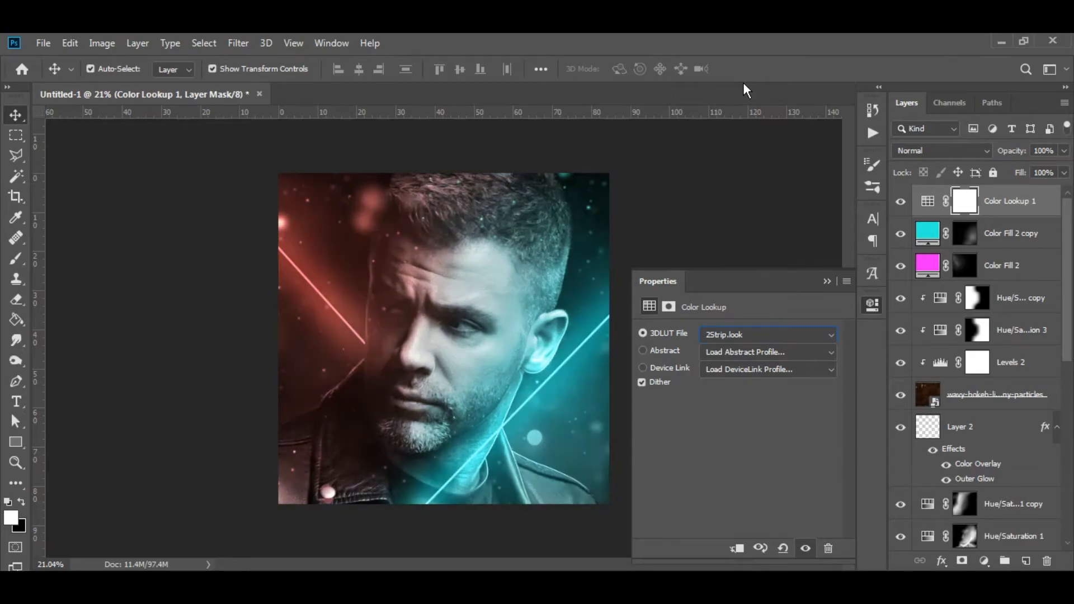
click(827, 282)
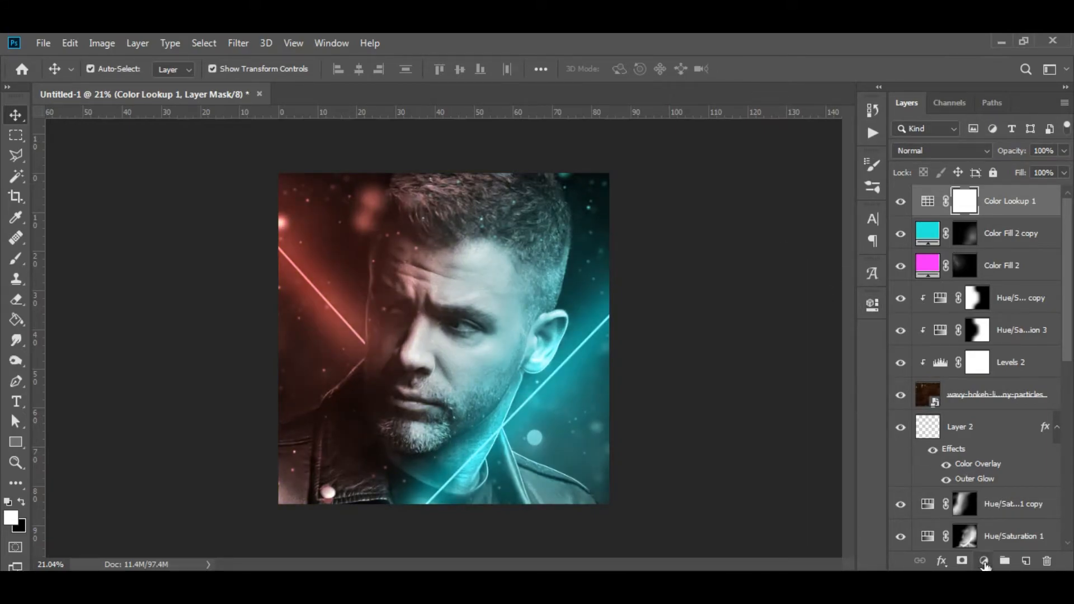
- Add an Exposure adjustment directly above Layer 1 with exposure +0.11, offset +0.0083 and gamma 0.87, and compare Layer 1 with it
scroll(960, 403, down, 5)
click(990, 457)
click(900, 425)
click(901, 426)
click(984, 561)
click(990, 336)
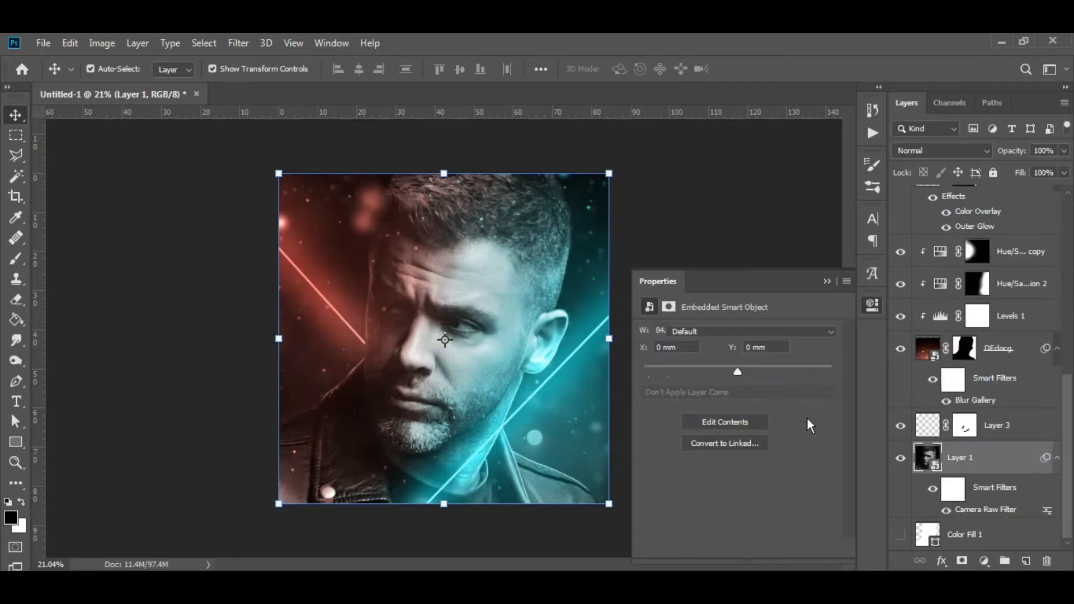
mouse_move(739, 429)
mouse_down()
mouse_move(754, 436)
mouse_move(749, 418)
mouse_up()
drag(738, 378, 741, 405)
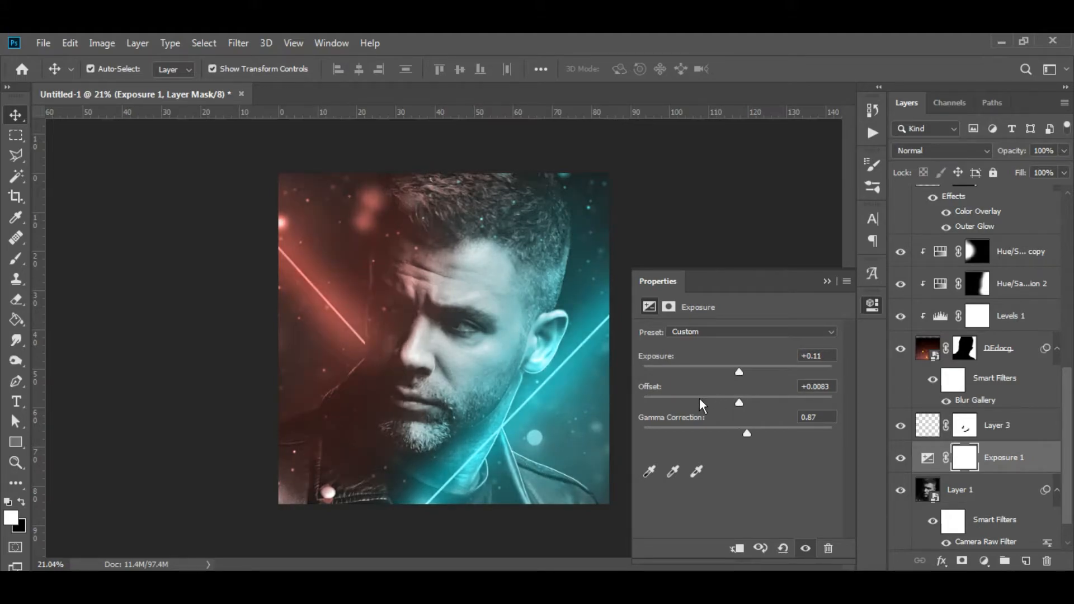
click(872, 305)
scroll(900, 487, up, 1)
click(900, 492)
click(900, 491)
- Delete the Color Lookup 1 adjustment layer
scroll(945, 375, up, 5)
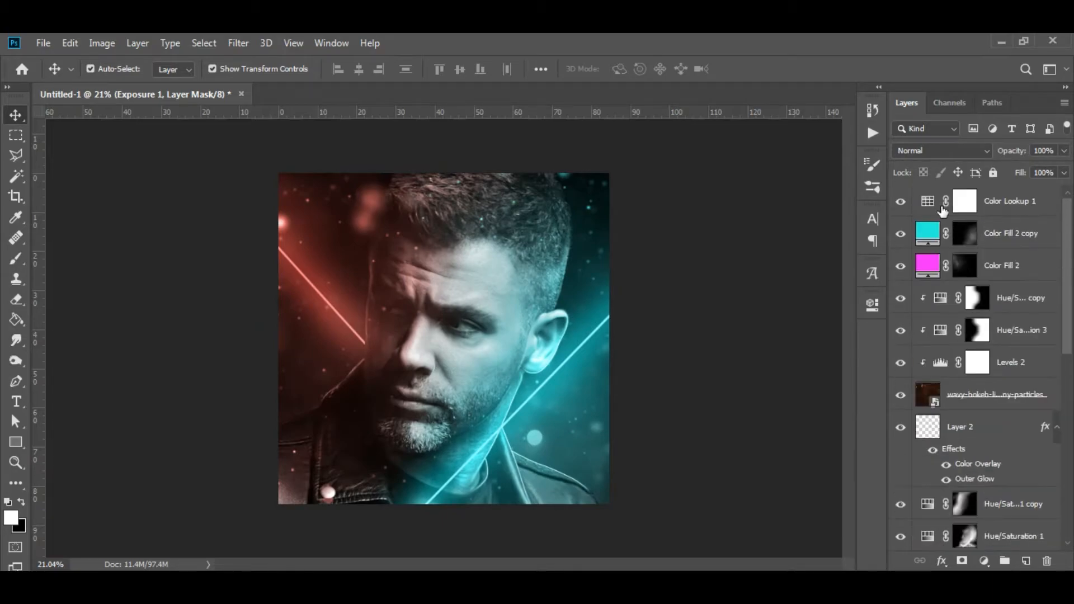
click(1001, 202)
click(984, 561)
click(999, 208)
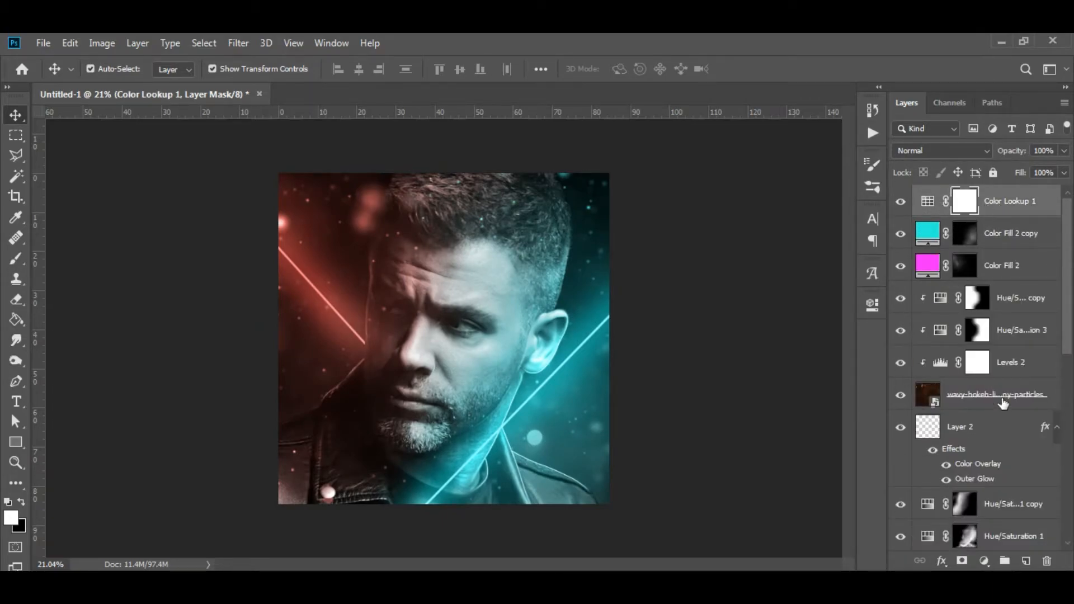
key(Delete)
- Try a hue shift with a Hue/Saturation adjustment above Color Fill 2 copy, and save the document as Sirvan 02.psd
click(984, 561)
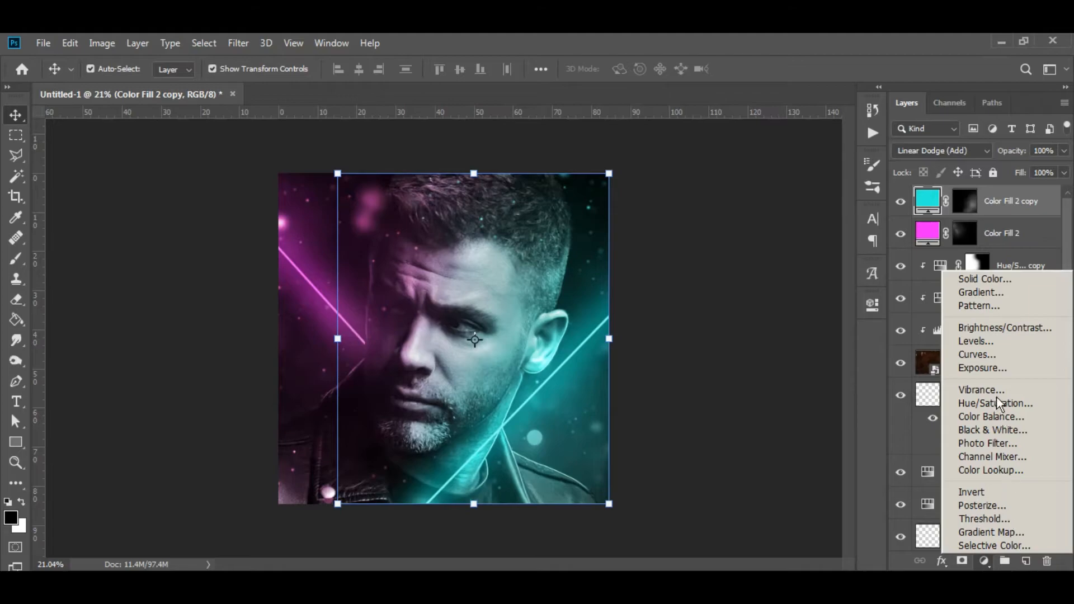
click(995, 403)
key(ctrl+shift+s)
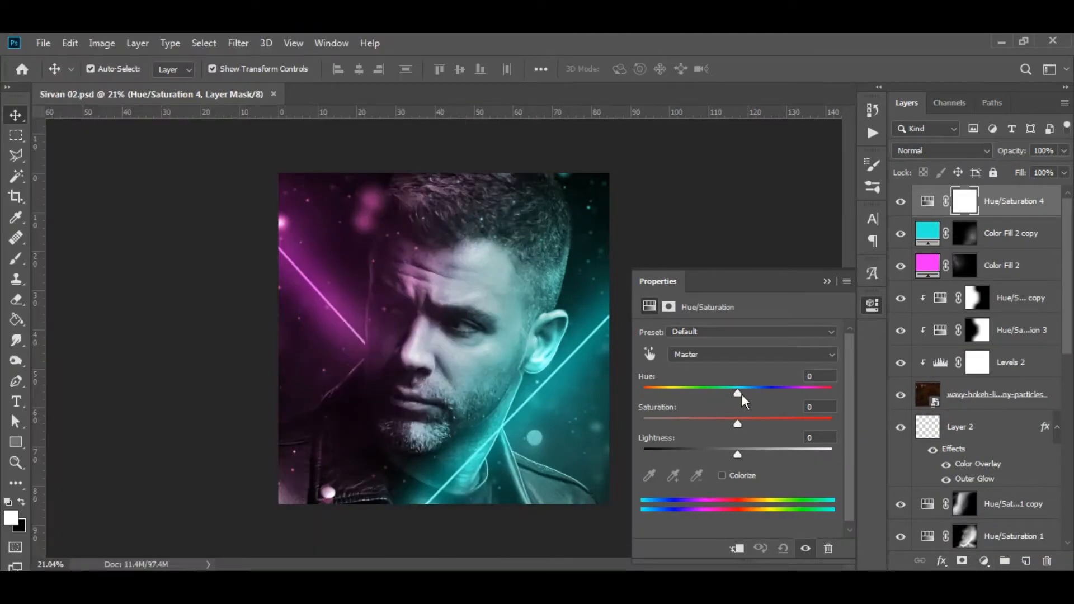
drag(742, 395, 813, 406)
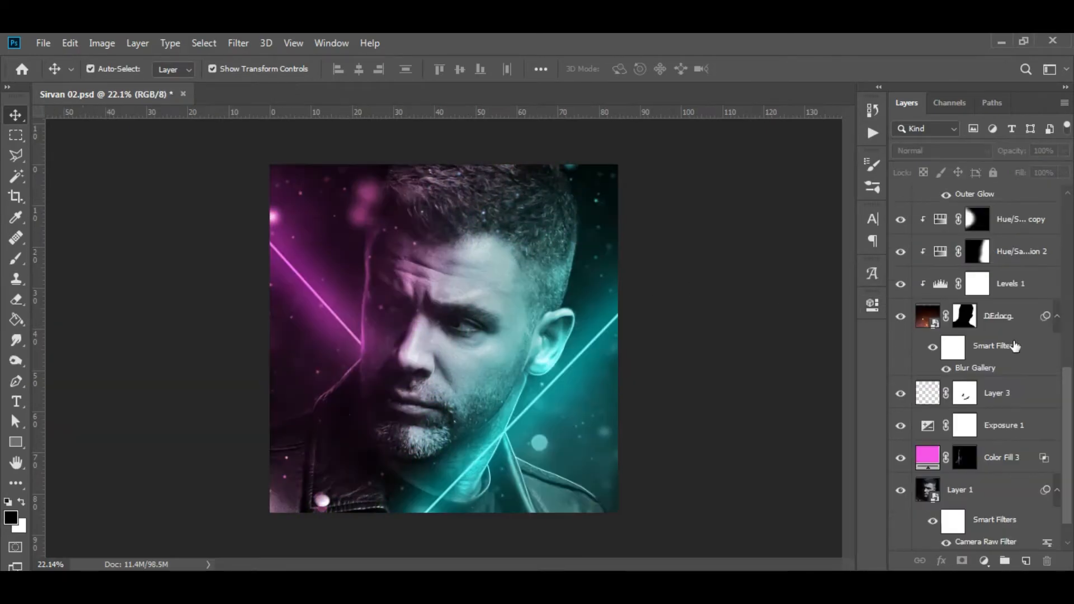
- Compare the image with and without Color Fill 2, duplicate that magenta fill layer and lower the duplicate's opacity
scroll(996, 254, up, 3)
click(904, 237)
click(905, 237)
key(ctrl+j)
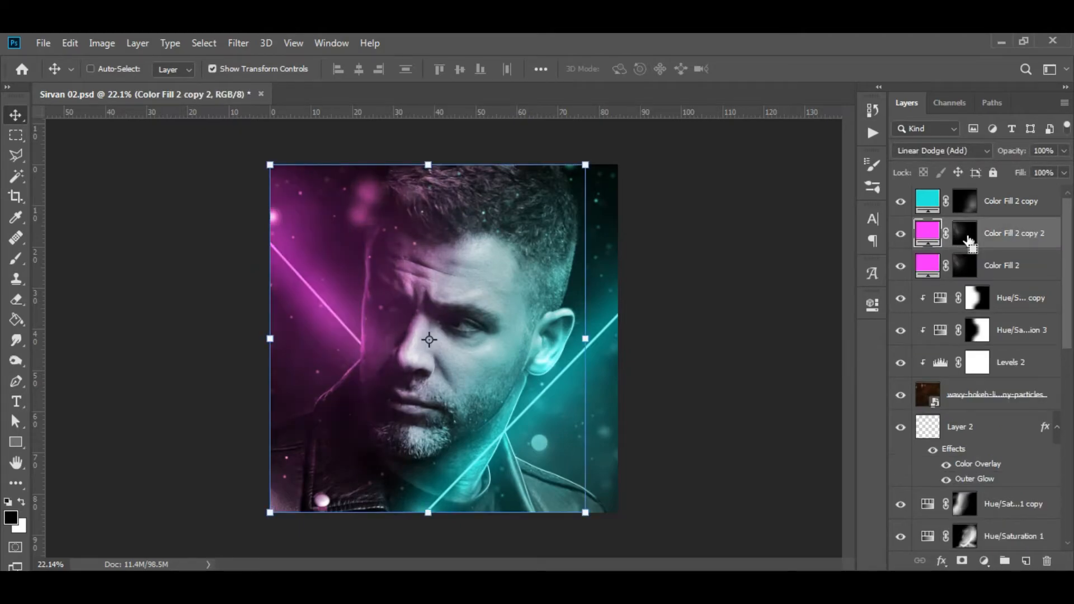
drag(1019, 157, 1004, 157)
- Add a Vibrance adjustment above Color Fill 2 copy with saturation +7
click(983, 561)
click(991, 397)
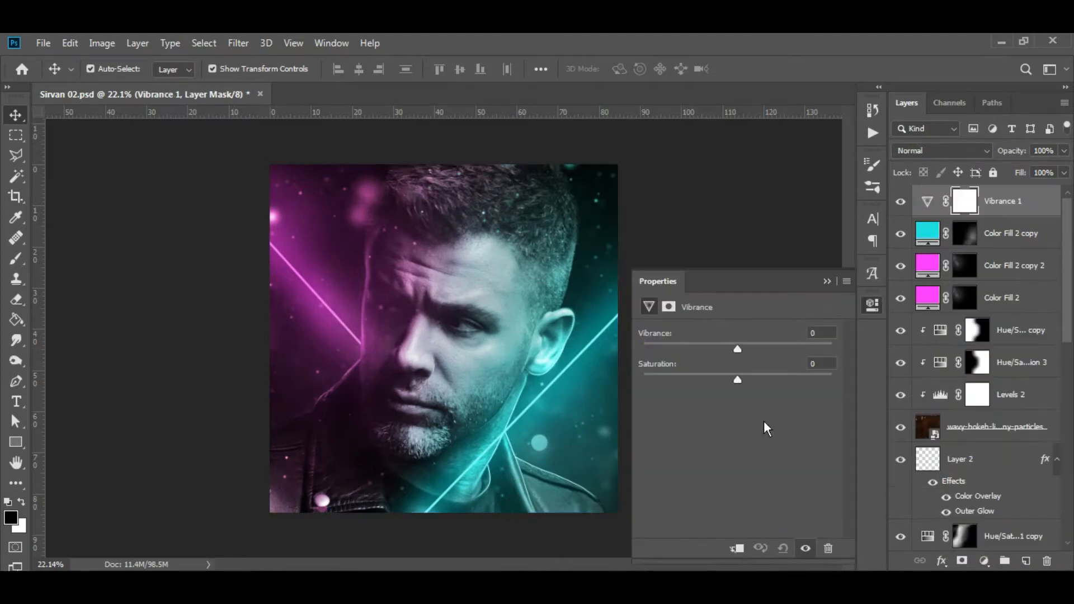
mouse_move(751, 385)
mouse_down()
mouse_move(766, 386)
mouse_move(744, 385)
mouse_move(754, 387)
mouse_up()
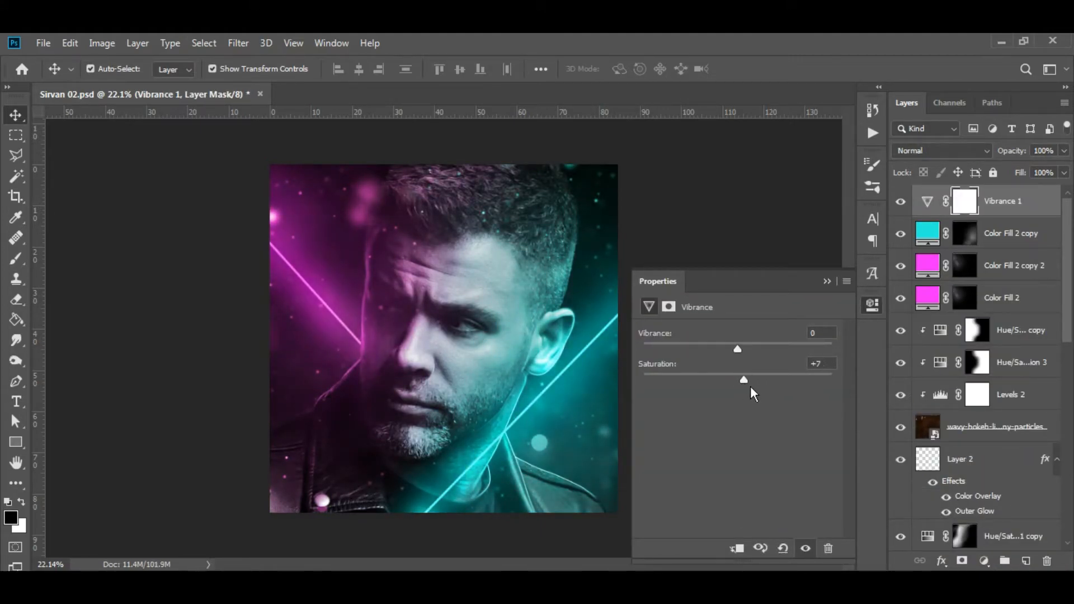
click(826, 281)
- Add a Curves adjustment directly above Exposure 1 and raise the upper midtones of its RGB curve to brighten the portrait
scroll(990, 436, down, 3)
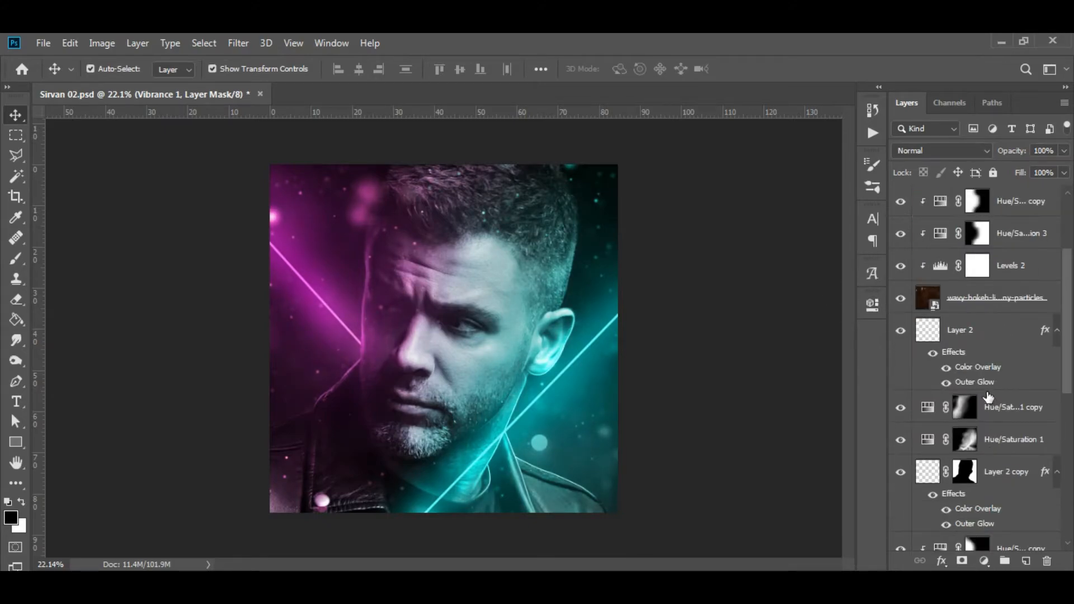
scroll(1032, 465, down, 6)
click(1013, 294)
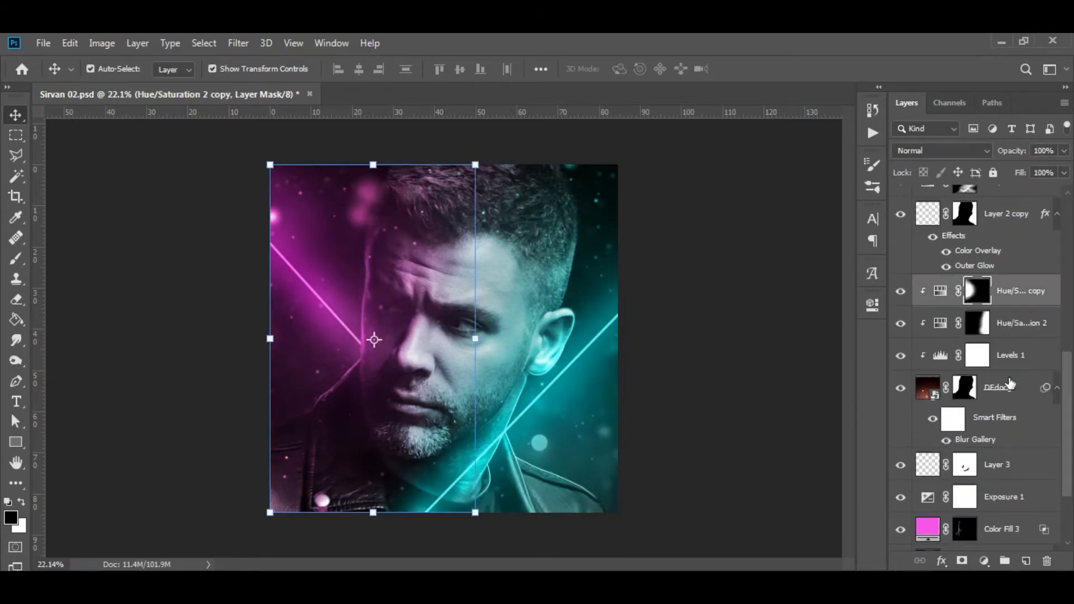
scroll(1007, 408, down, 4)
click(1001, 461)
click(1006, 406)
click(984, 561)
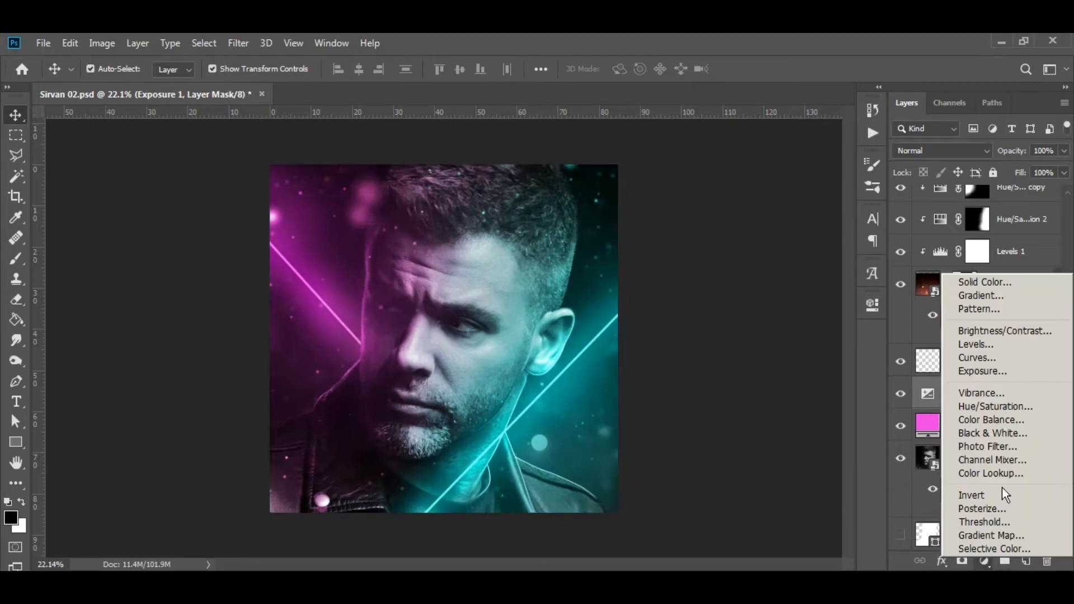
click(980, 374)
click(779, 420)
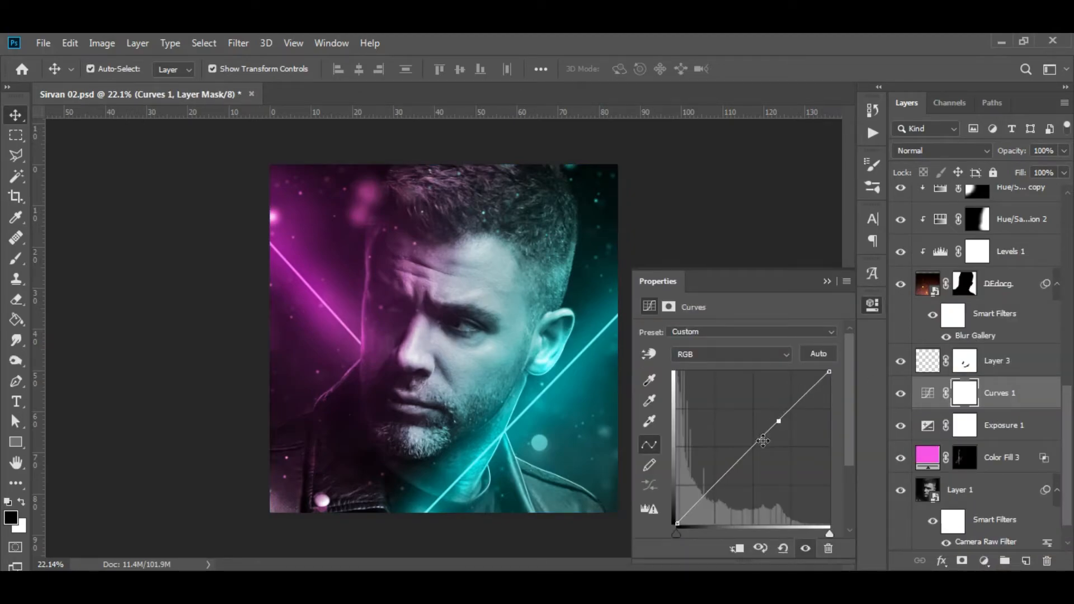
drag(775, 420, 771, 403)
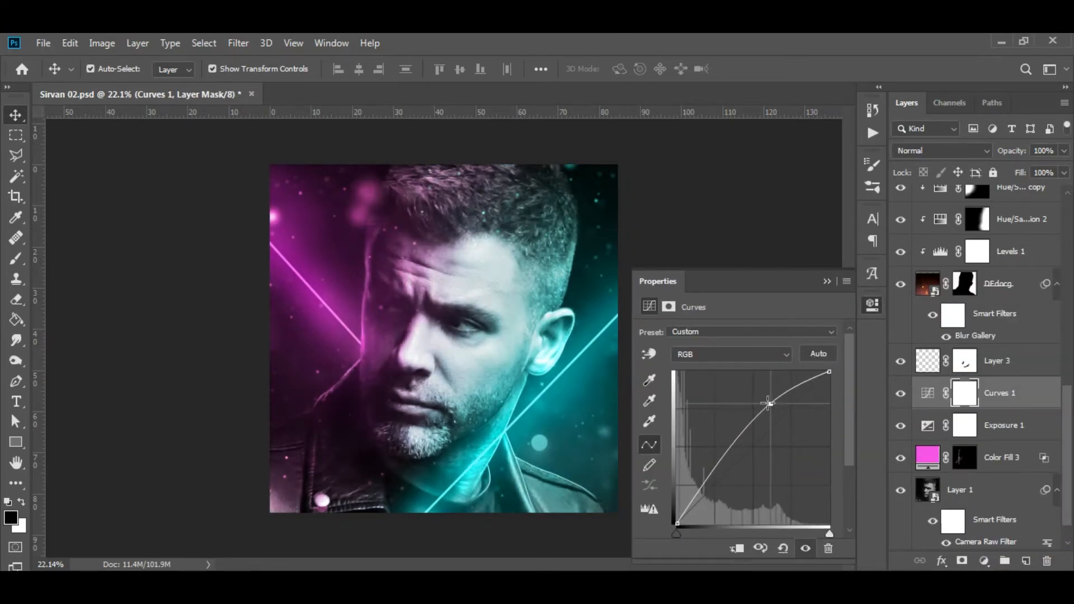
click(826, 281)
- Try masking Curves 1 to the man's silhouette by filling the inverted Color Fill 1 selection with black on its mask
scroll(960, 473, down, 1)
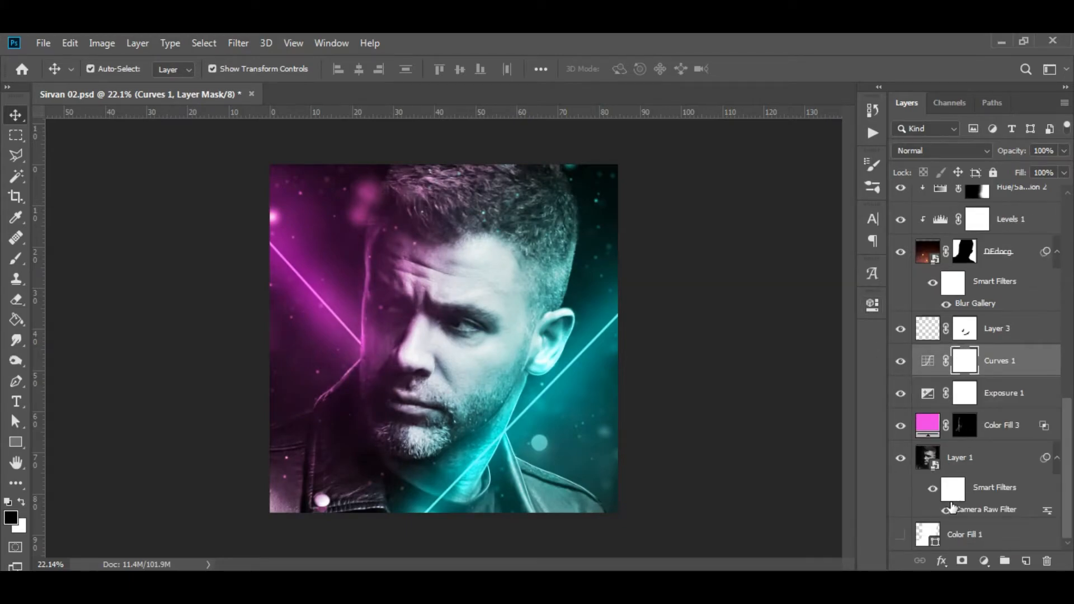
ctrl+click(928, 531)
key(ctrl+shift+i)
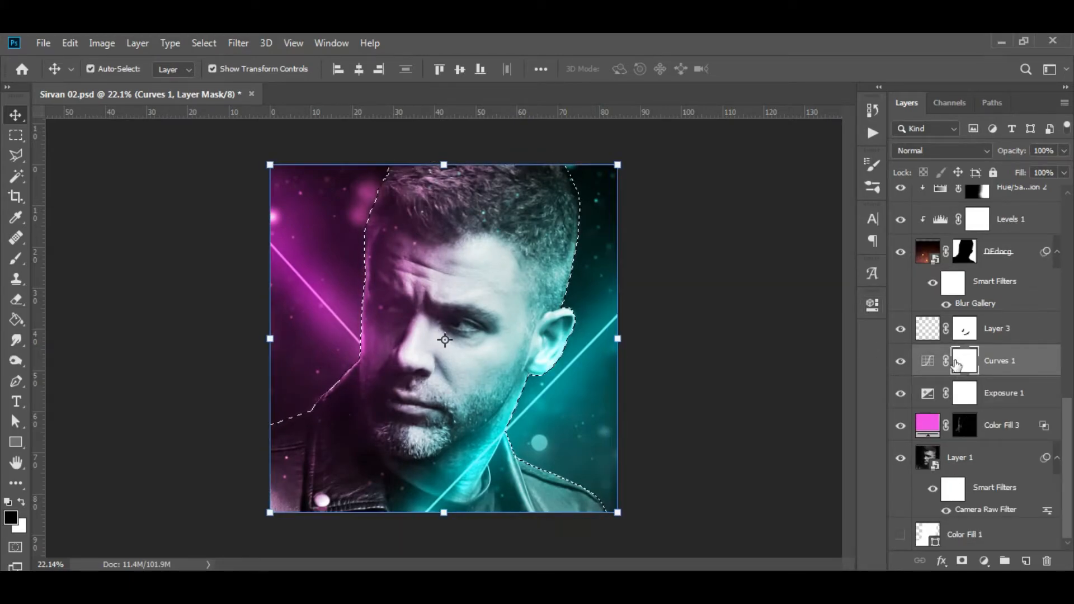
key(alt+BackSpace)
key(ctrl+d)
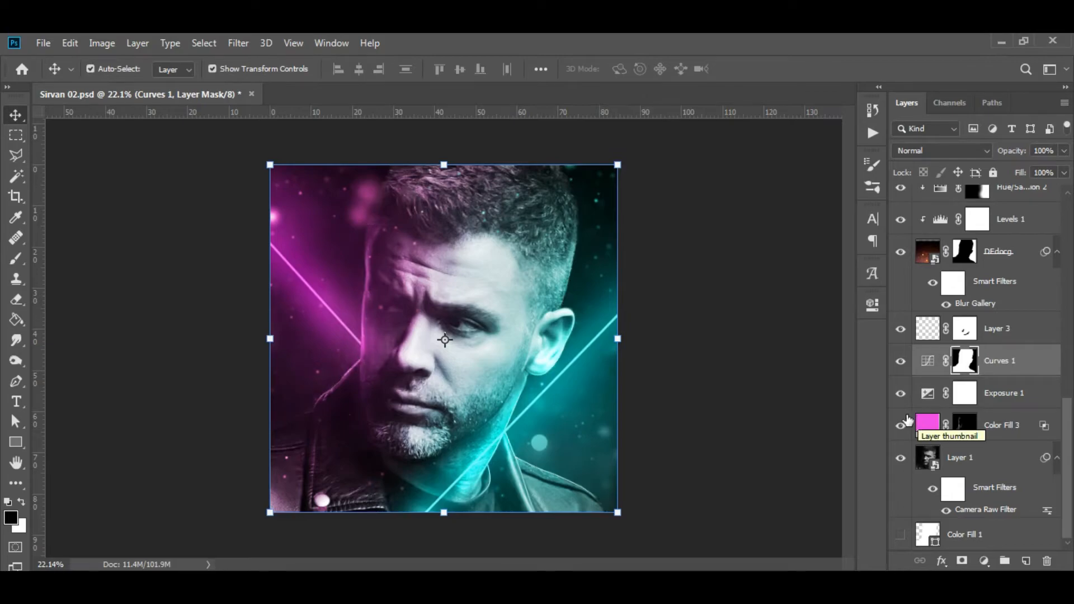
scroll(600, 430, up, 2)
- Reset the Curves 1 mask and fill it entirely with black
key(ctrl+BackSpace)
key(i)
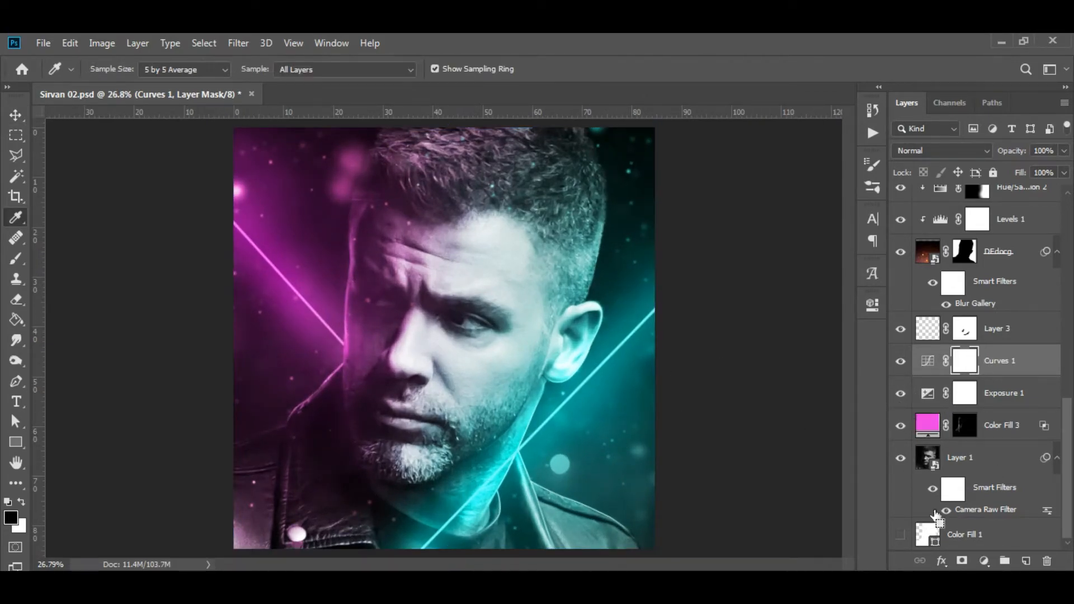
key(alt+BackSpace)
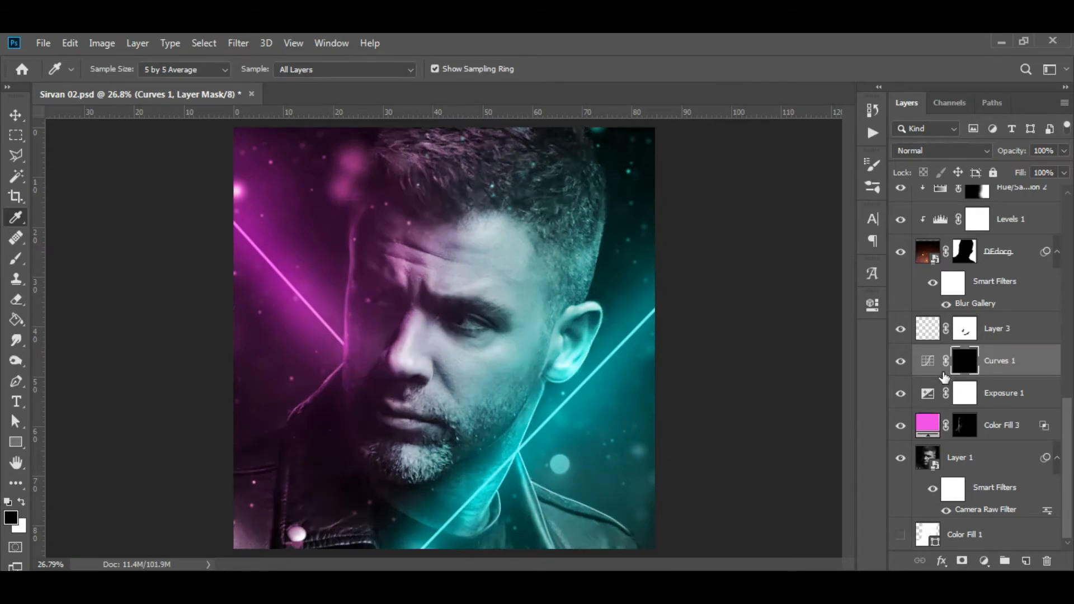
- Load the Color Fill 1 silhouette as a selection and paint the neck and collar white on the Curves 1 mask at 25% flow
ctrl+click(927, 536)
key(b)
key(x)
key(0)
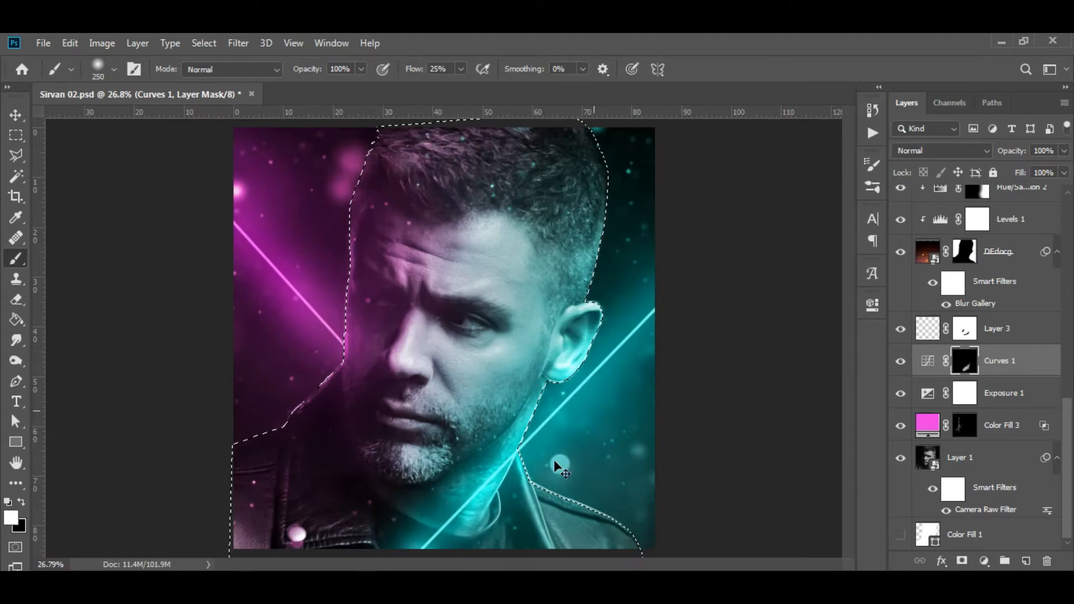
mouse_move(398, 547)
mouse_down()
mouse_move(578, 347)
mouse_move(529, 476)
mouse_move(554, 544)
mouse_up()
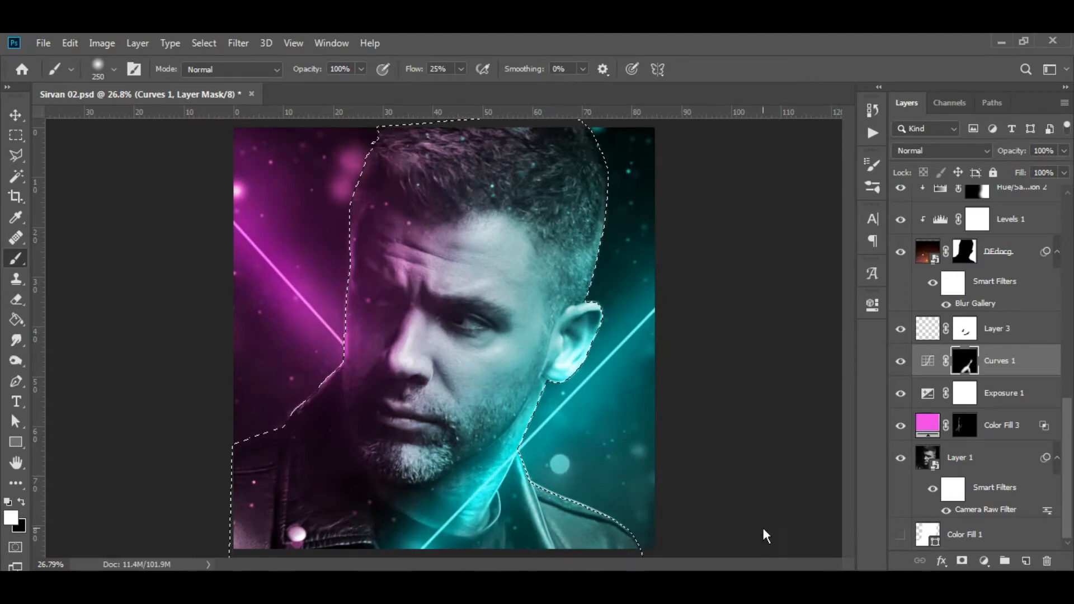
- Paint the face and ear white on the Curves 1 mask with soft brush sizes around 300 to 400, and clear the selection
key(bracketleft)
key(bracketleft)
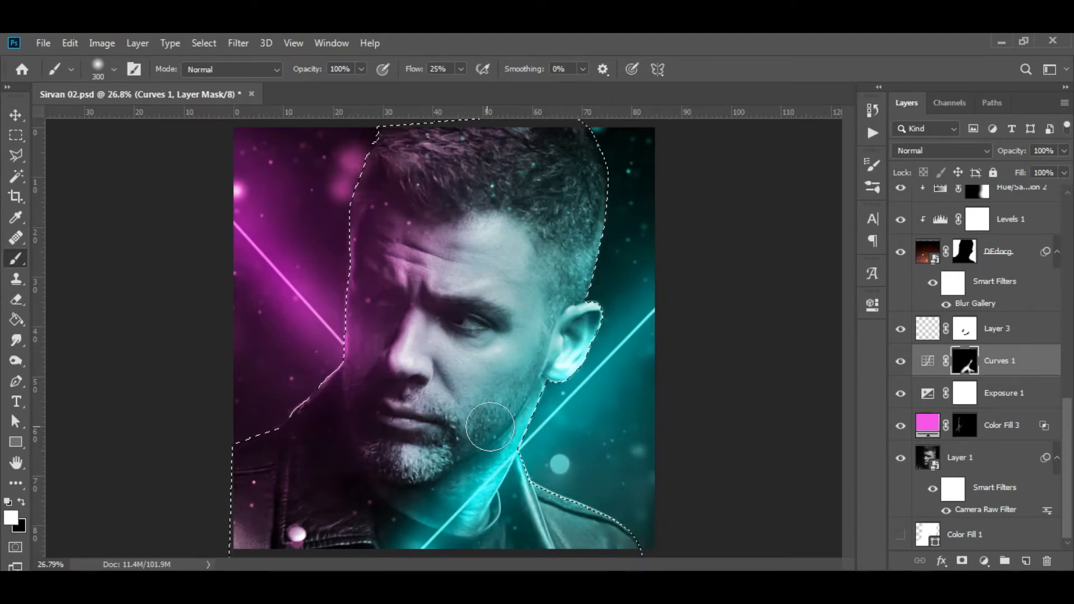
mouse_move(416, 370)
mouse_down()
mouse_move(540, 360)
mouse_move(499, 388)
mouse_move(571, 290)
mouse_up()
key(bracketright)
key(bracketright)
key(bracketright)
key(bracketright)
key(bracketright)
key(bracketright)
key(bracketright)
key(bracketleft)
key(bracketleft)
key(bracketright)
key(bracketright)
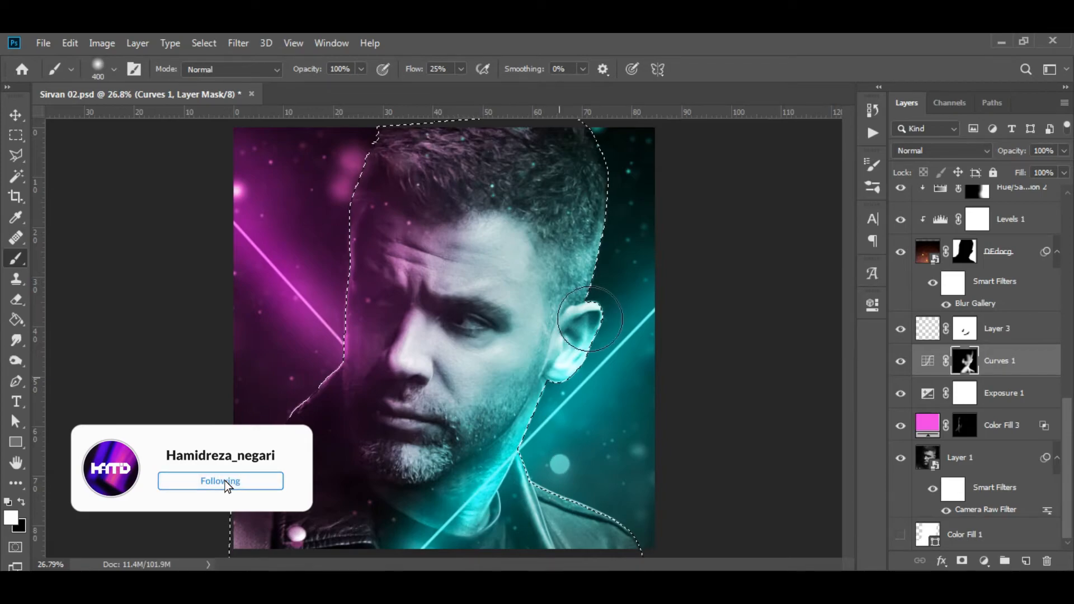
key(ctrl+d)
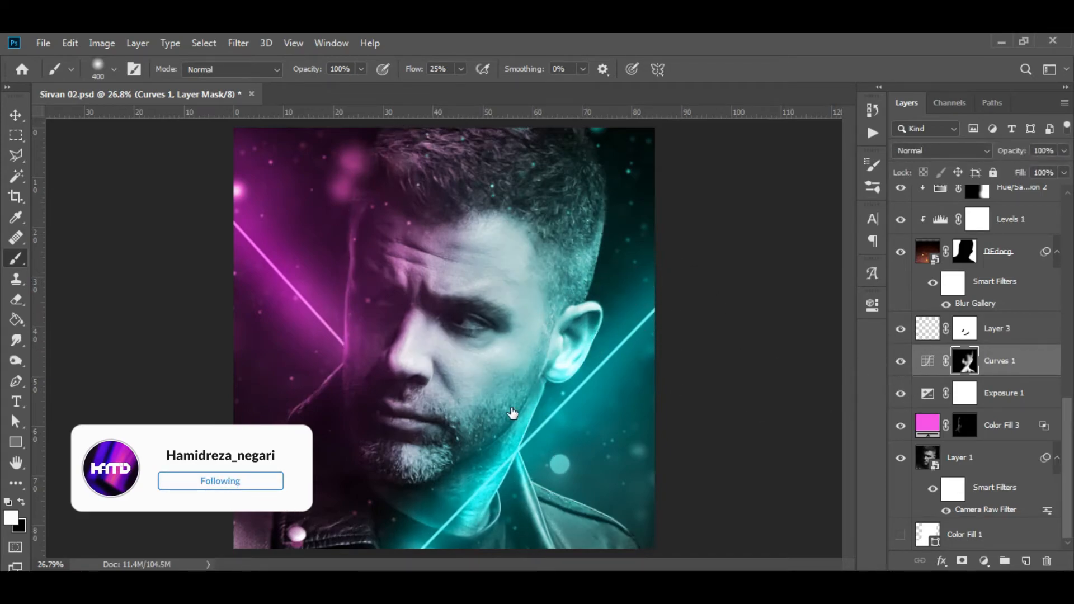
- Set the midtone value of the Levels 2 adjustment on the bokeh particles layer to 0.41
scroll(494, 401, down, 3)
scroll(959, 376, up, 5)
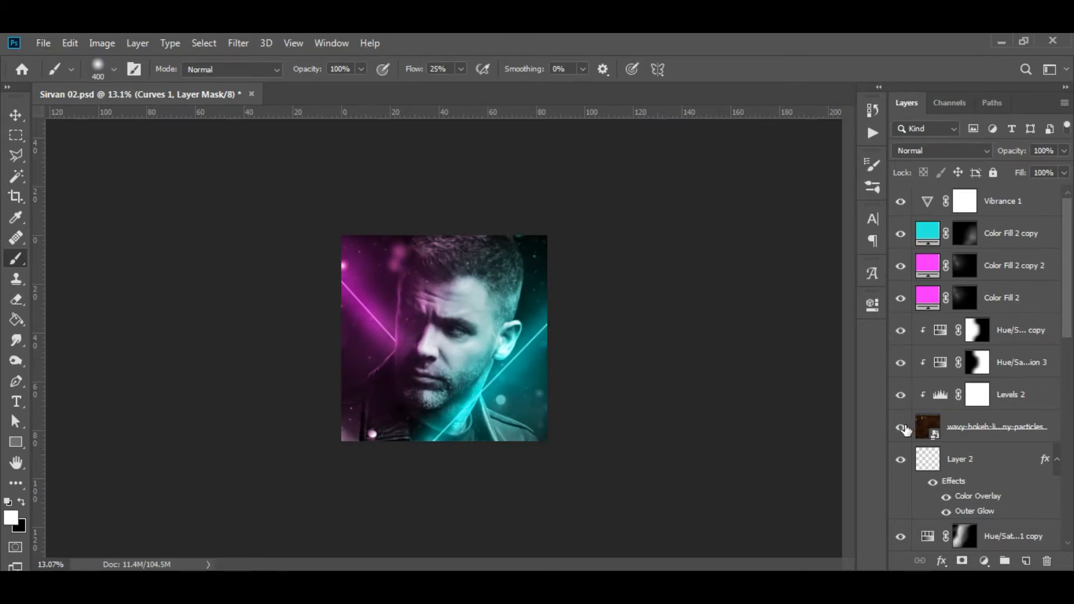
scroll(574, 374, up, 1)
double_click(940, 394)
mouse_move(776, 446)
mouse_down()
mouse_move(791, 442)
mouse_move(726, 444)
mouse_move(790, 445)
mouse_up()
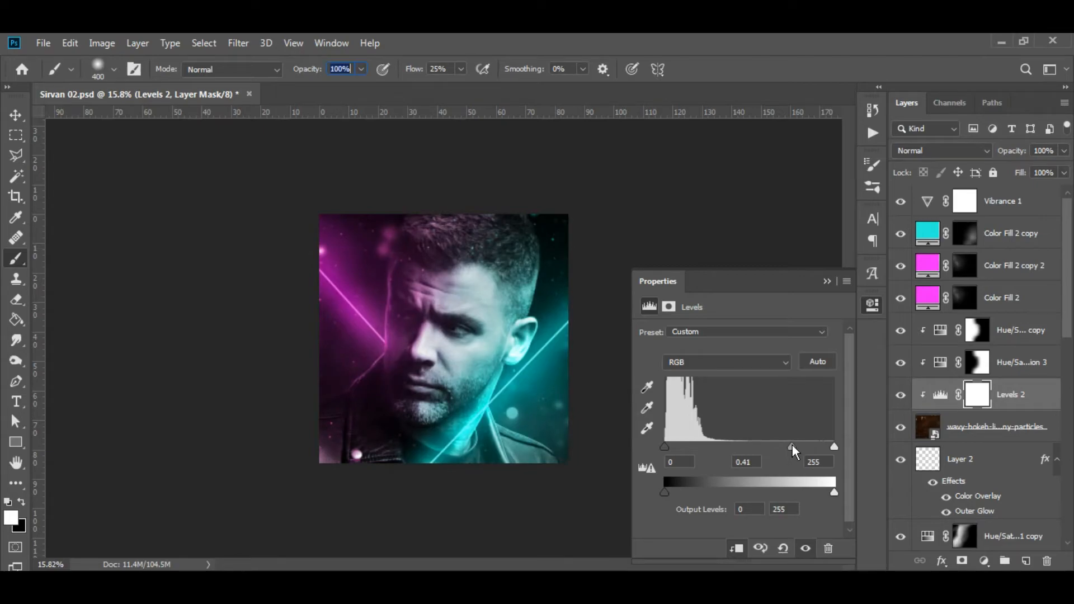
click(827, 280)
- Inspect the portrait up close, switch to the Move tool and save the document
scroll(469, 350, up, 3)
click(16, 115)
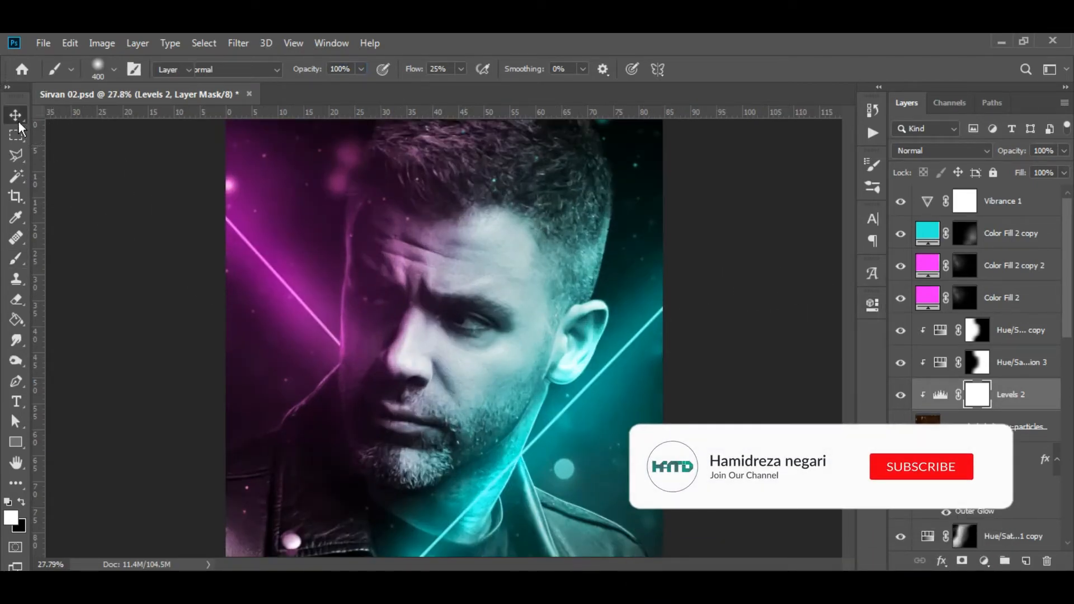
click(196, 257)
scroll(246, 271, down, 1)
key(ctrl+s)
- Stamp all visible layers into a new layer above Vibrance 1 and convert it to a smart object
click(1022, 203)
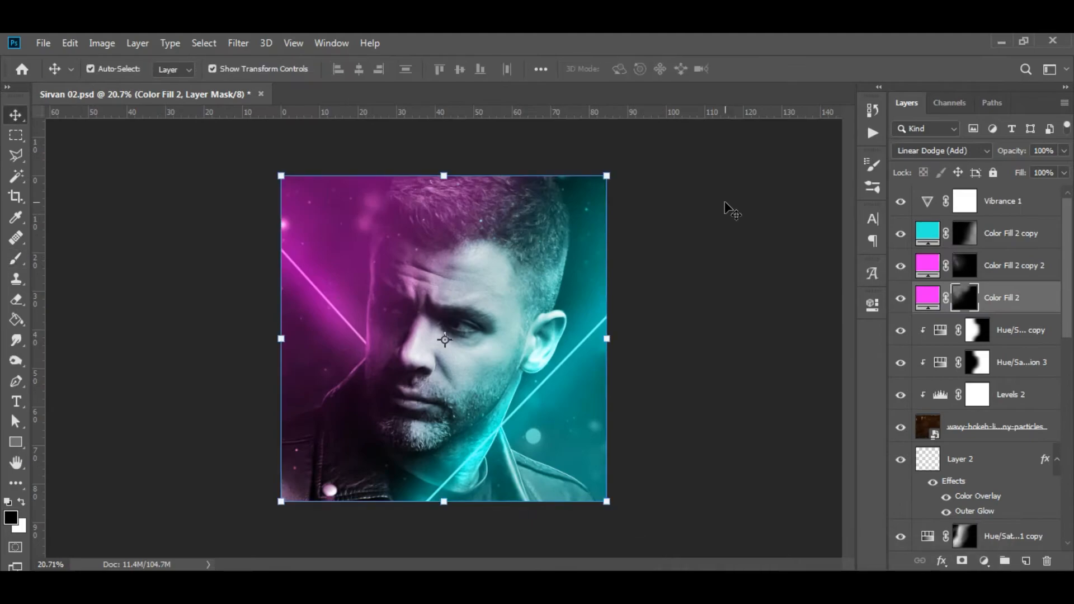
click(1007, 218)
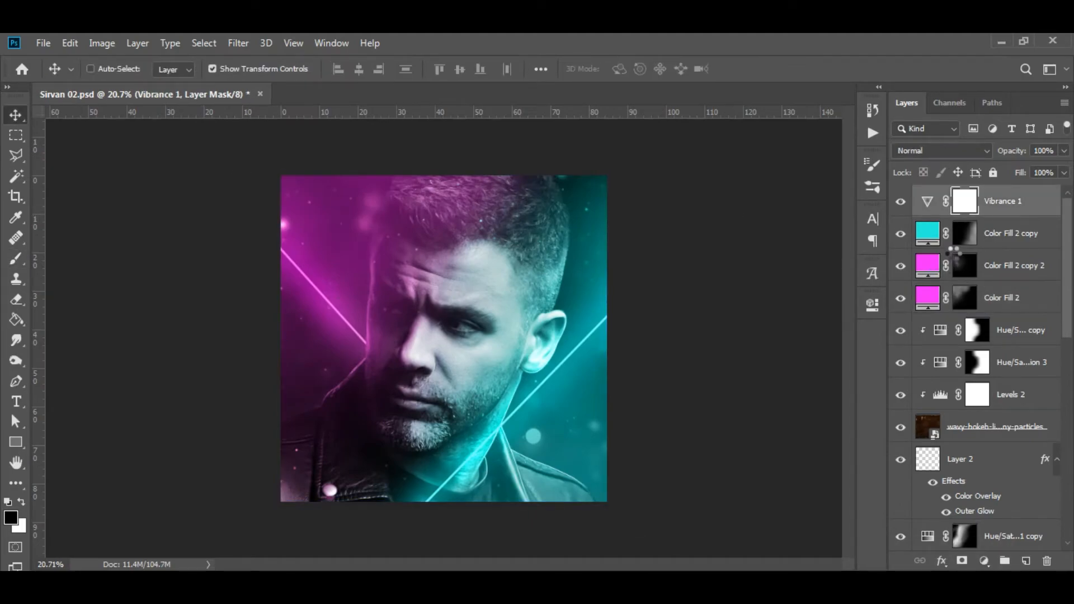
key(ctrl+shift+alt+e)
right_click(992, 203)
click(832, 249)
- Apply a Camera Raw Filter to Layer 4 with temperature -7, exposure +0.20, contrast +24, highlights -27 and shadows +10, and adjust the texture
click(235, 47)
click(280, 135)
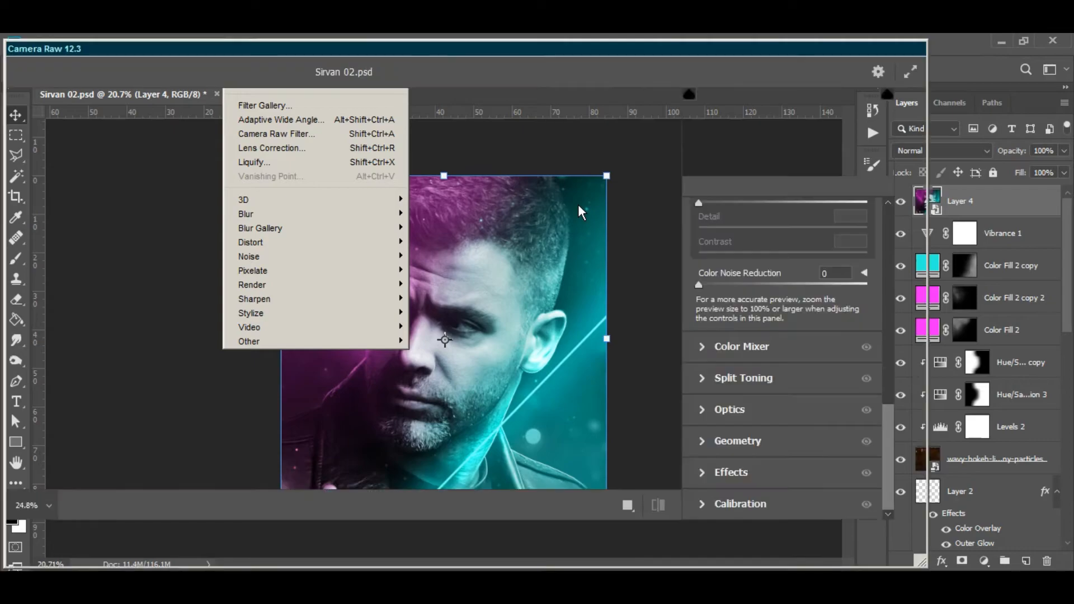
scroll(762, 299, up, 10)
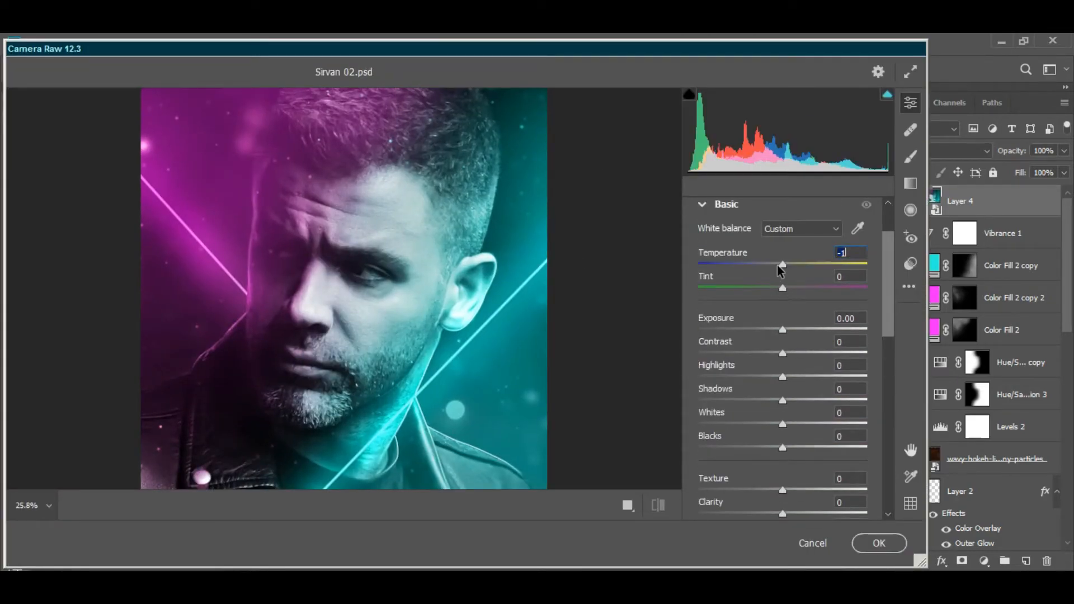
click(777, 264)
click(786, 329)
drag(783, 353, 759, 377)
click(791, 401)
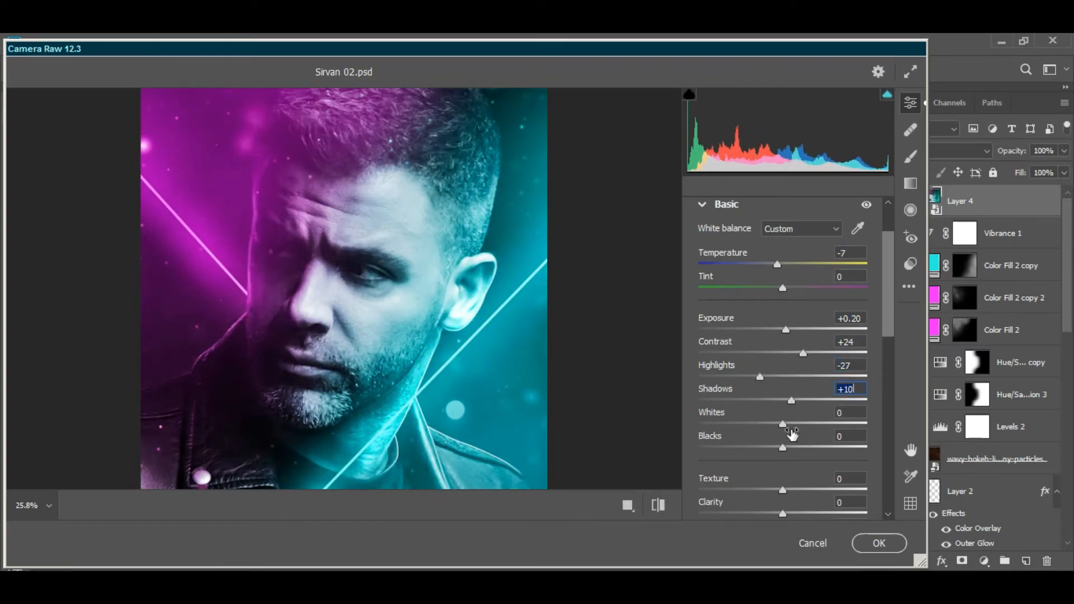
mouse_move(797, 494)
mouse_down()
mouse_move(815, 491)
mouse_move(789, 499)
mouse_up()
scroll(852, 456, down, 1)
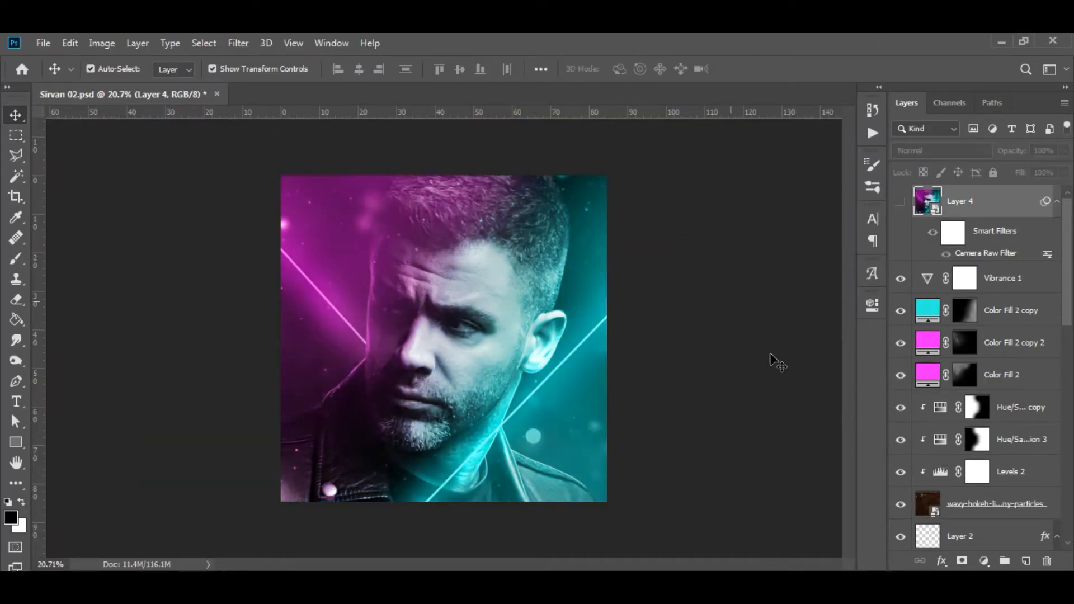
- Touch up the Color Fill 2 copy and Color Fill 2 masks in black with a soft 1300 px brush at 25% flow
click(966, 315)
key(b)
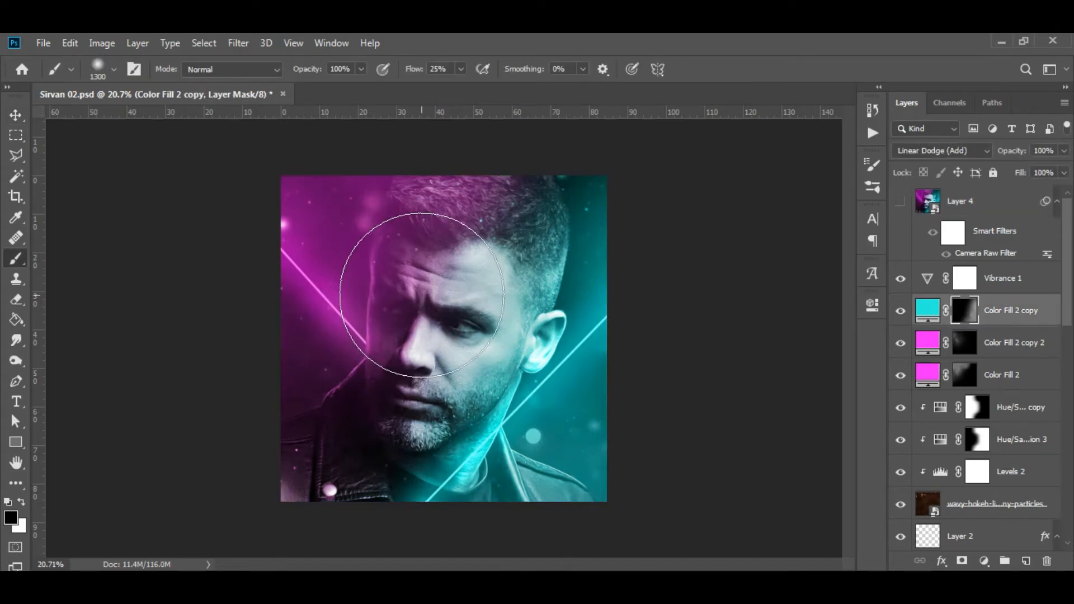
scroll(492, 241, down, 1)
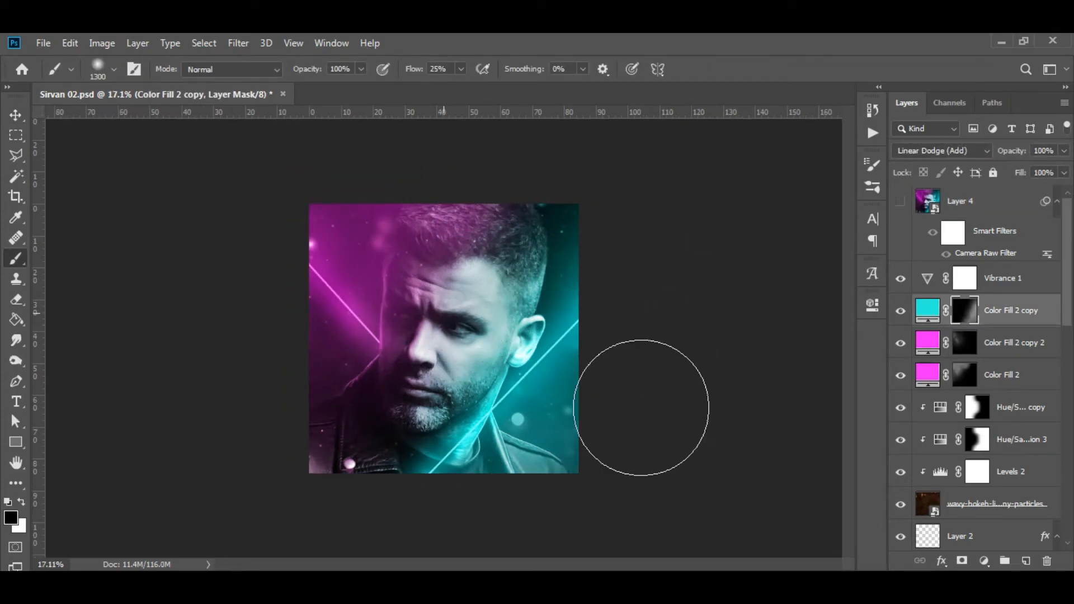
click(964, 375)
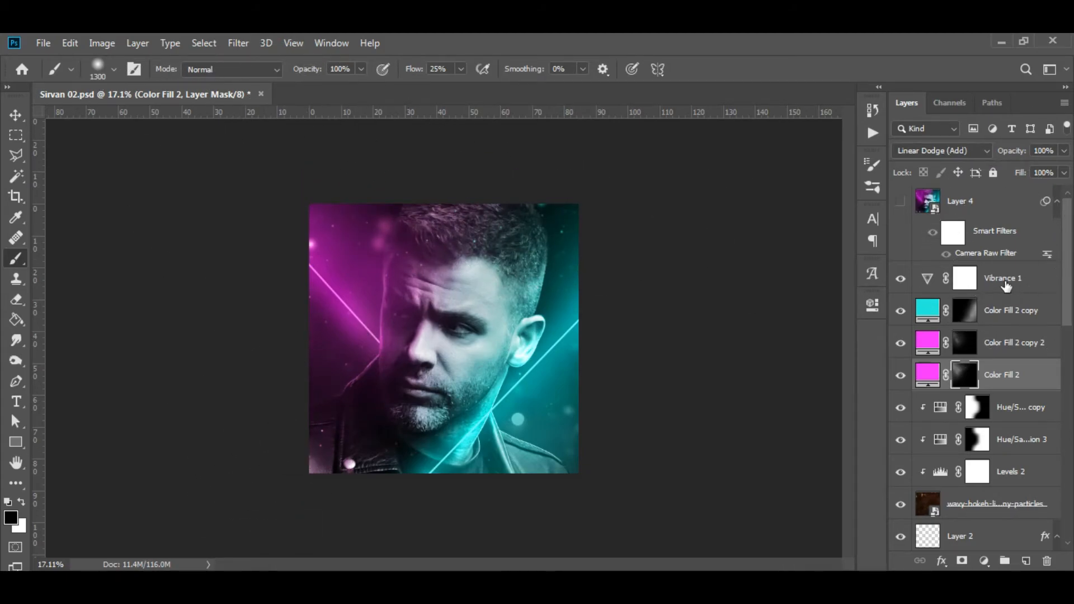
- Merge the visible result into another new layer above Vibrance 1 and convert it to a smart object
click(977, 277)
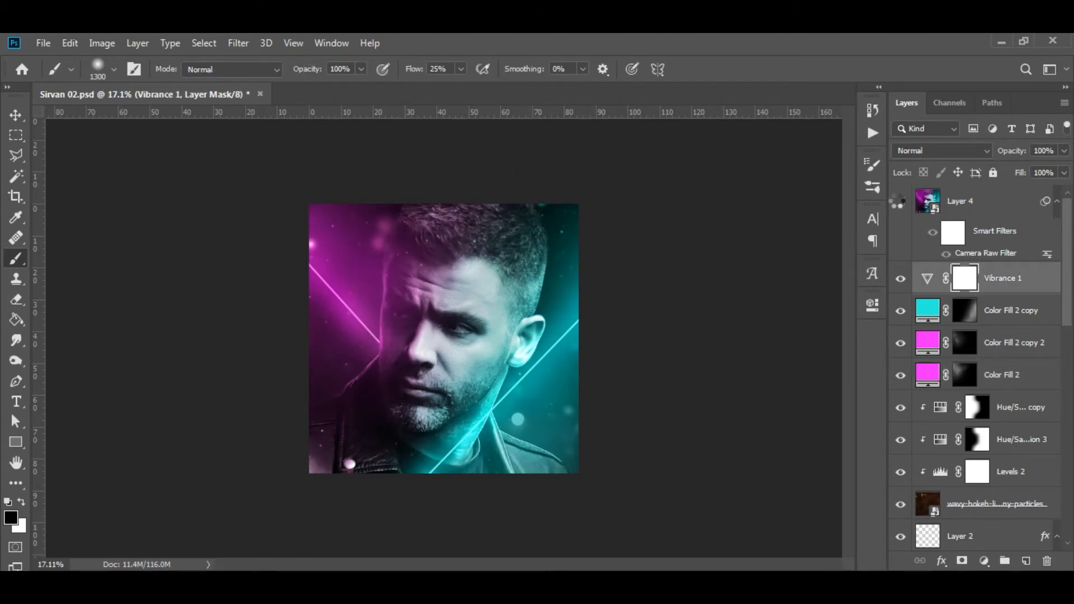
key(ctrl+alt+shift+e)
right_click(988, 286)
click(721, 249)
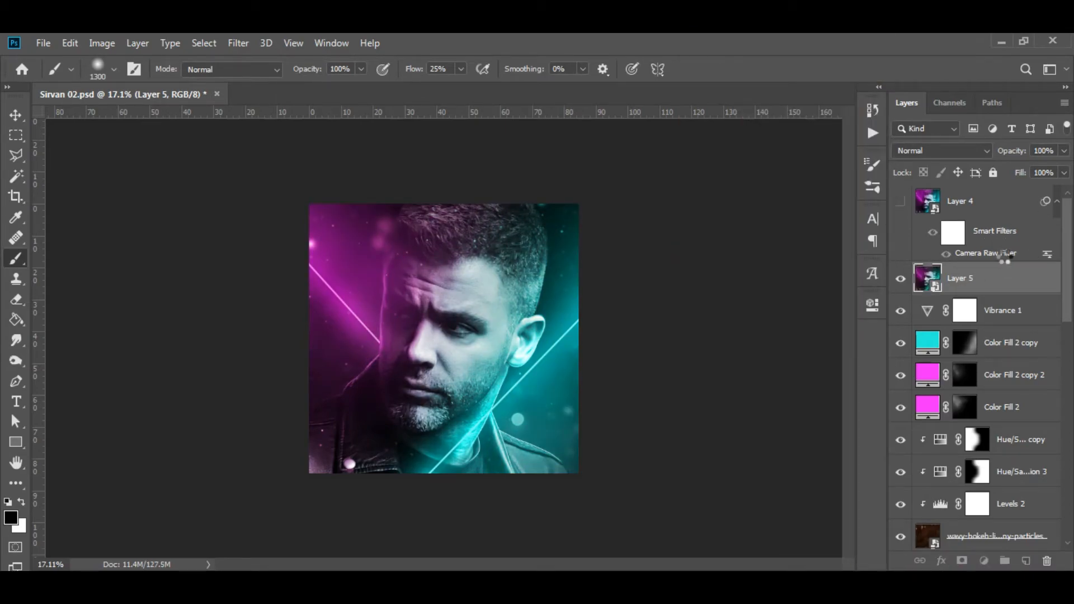
- Carry Layer 4's Camera Raw Filter over to Layer 5 and delete Layer 4
key(Delete)
click(12, 114)
ctrl+click(955, 205)
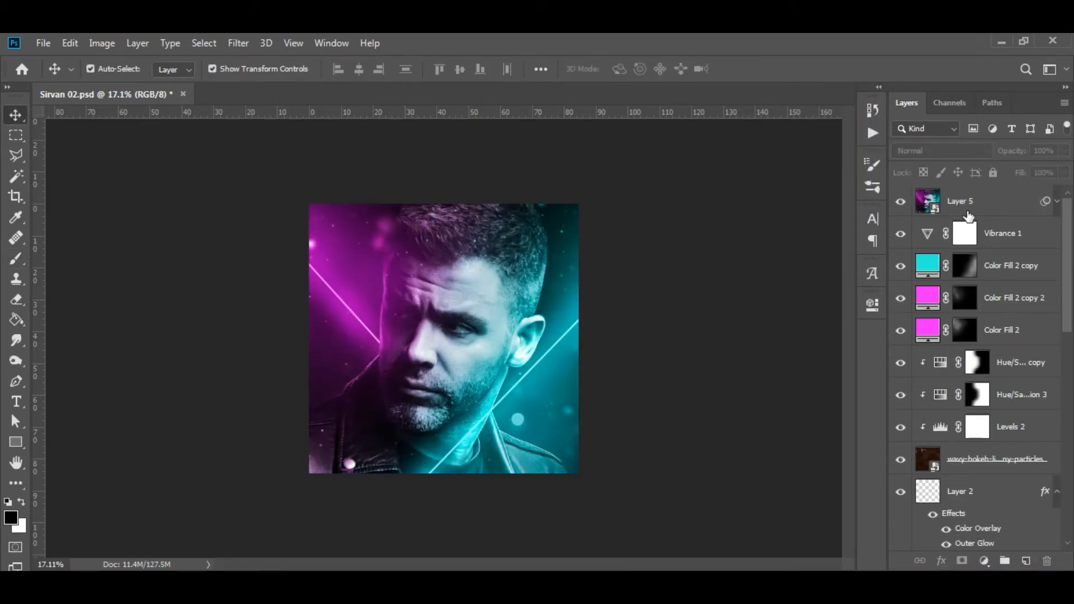
- Reopen Layer 5's Camera Raw Filter and set the Color Mixer hues to Reds +7, Magentas -33 and Aquas -1
click(1056, 203)
click(989, 251)
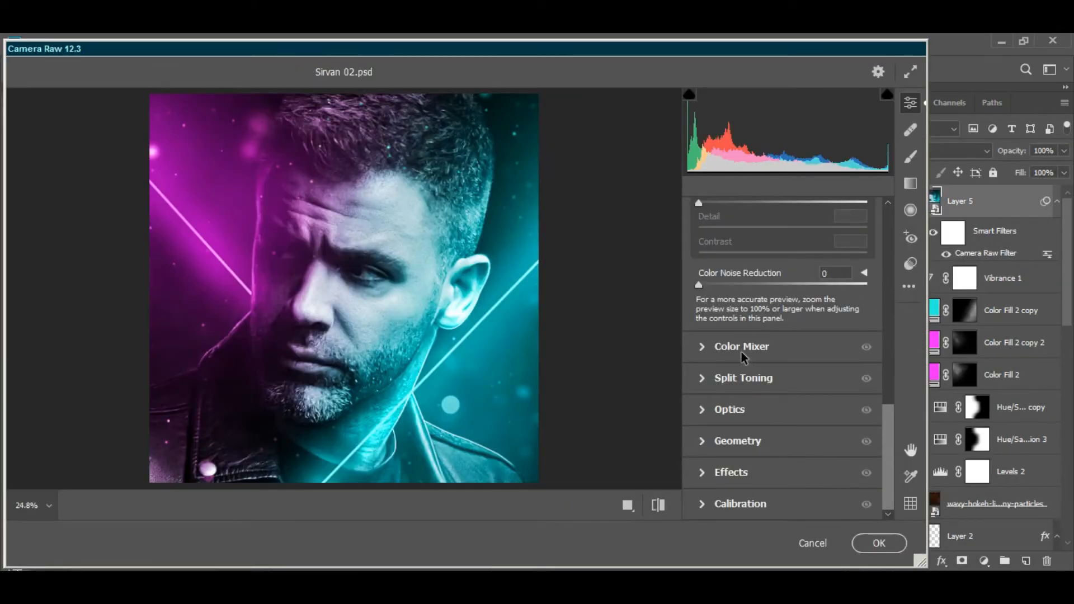
click(741, 330)
mouse_move(782, 320)
mouse_down()
mouse_move(773, 323)
mouse_move(788, 321)
mouse_up()
drag(782, 485, 754, 485)
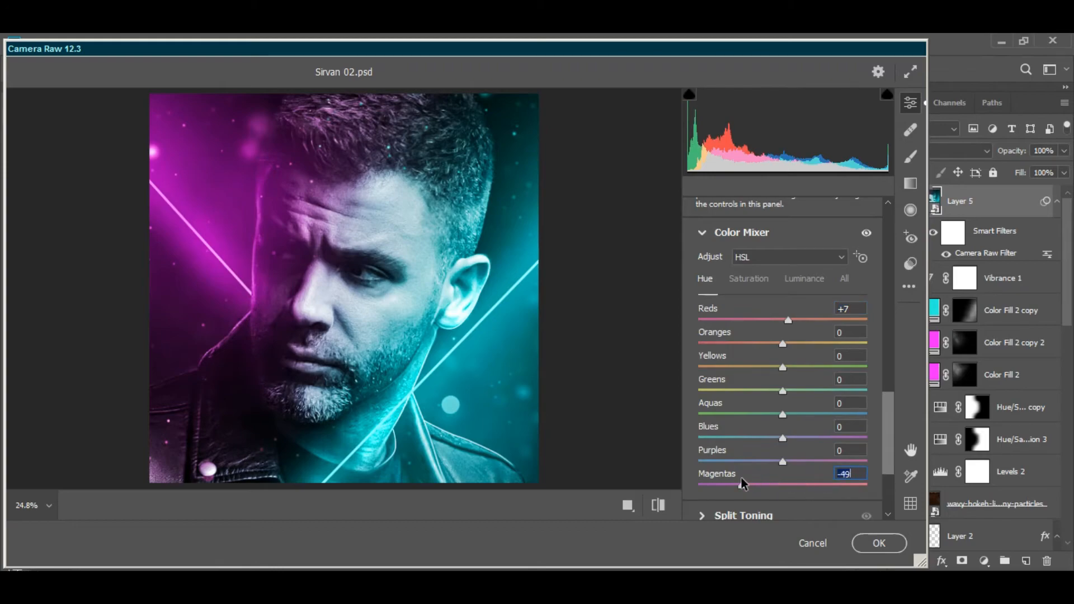
scroll(789, 454, down, 3)
drag(815, 338, 792, 358)
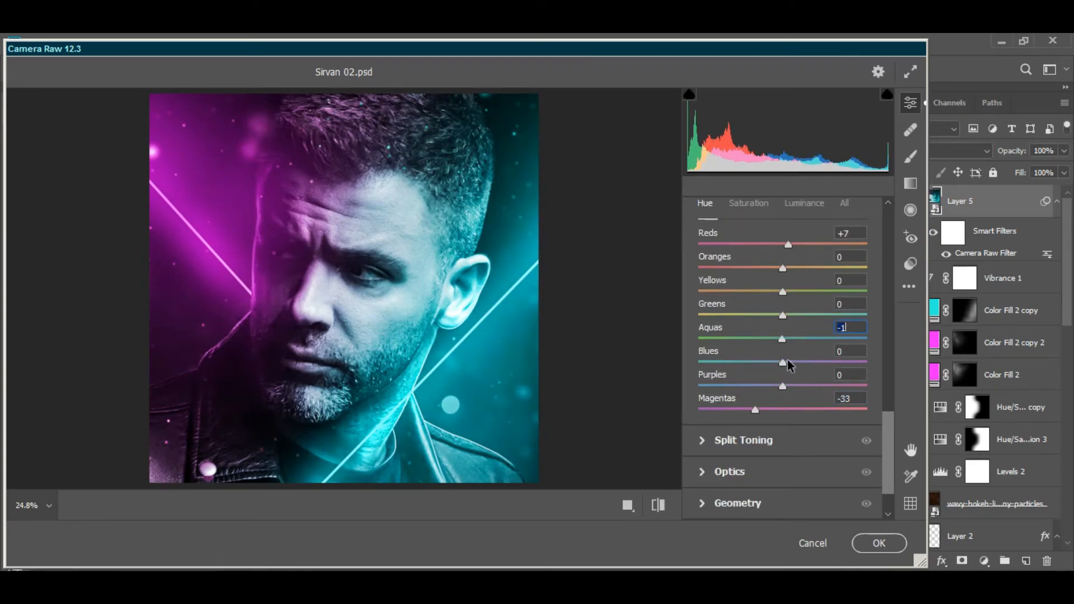
- Set the vibrance to +7 in the Camera Raw basic adjustments
scroll(788, 363, up, 10)
mouse_move(788, 296)
mouse_down()
mouse_move(772, 300)
mouse_move(815, 290)
mouse_move(789, 302)
mouse_up()
text(100)
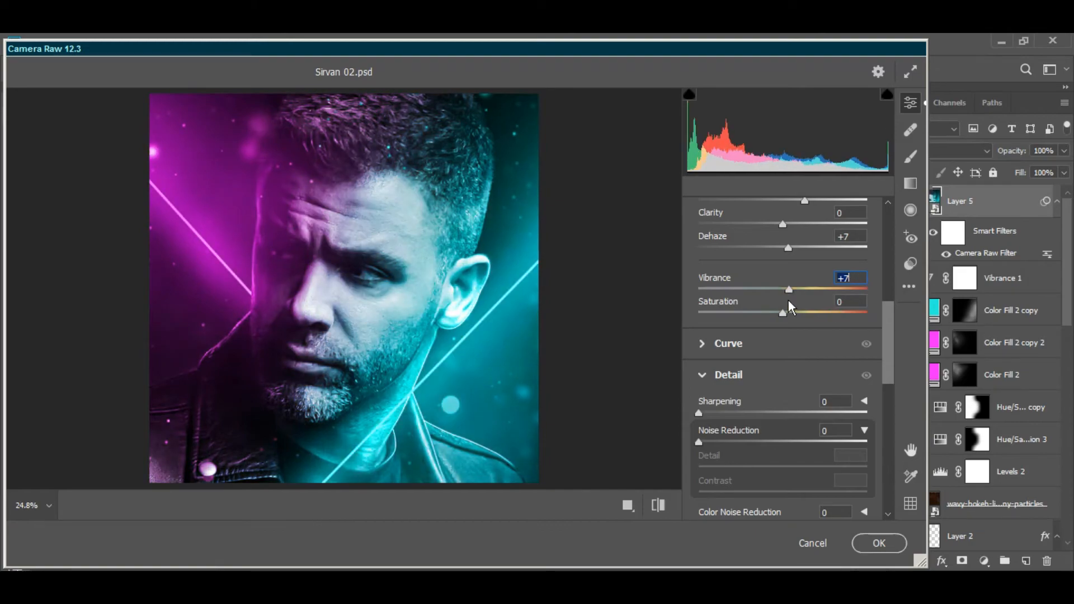
- Preview the Artistic profiles, keep the Color profile and apply the Camera Raw changes to Layer 5
scroll(781, 331, up, 10)
click(885, 221)
click(712, 455)
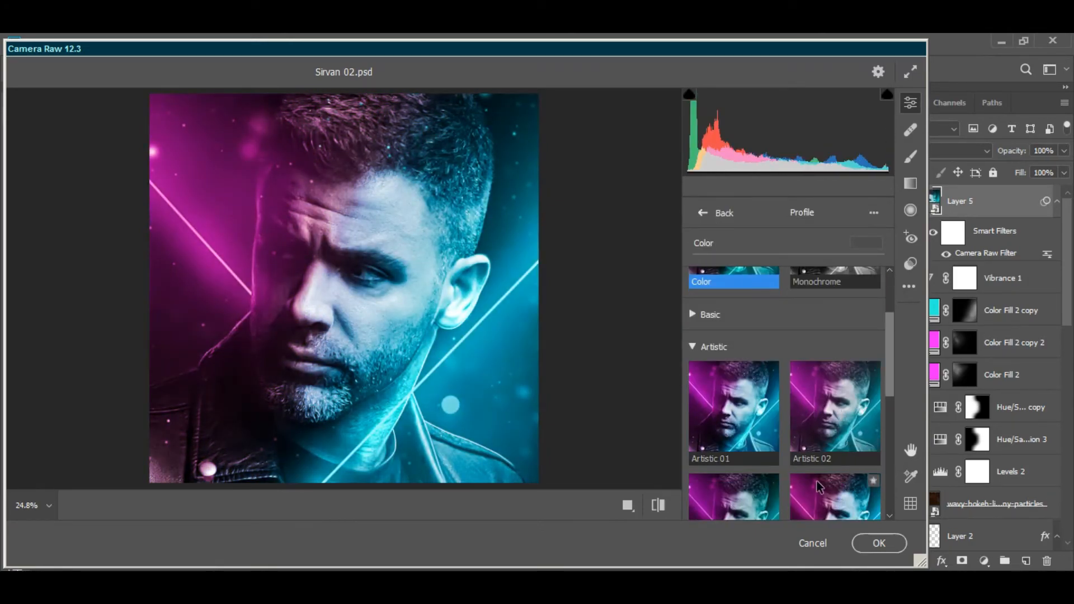
scroll(818, 481, down, 3)
scroll(842, 494, down, 5)
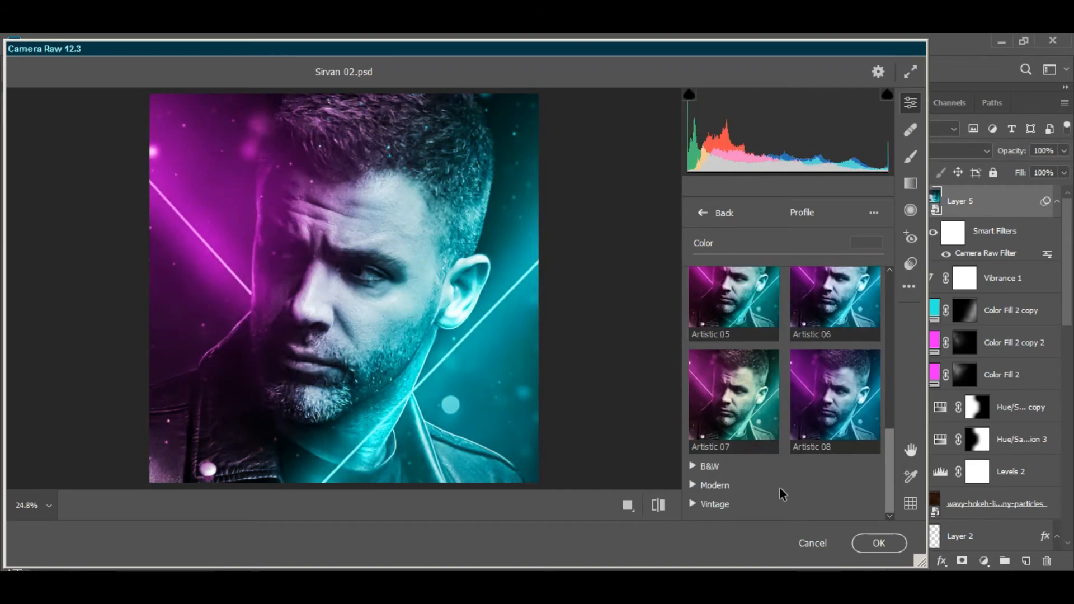
click(779, 486)
scroll(766, 448, down, 3)
click(878, 545)
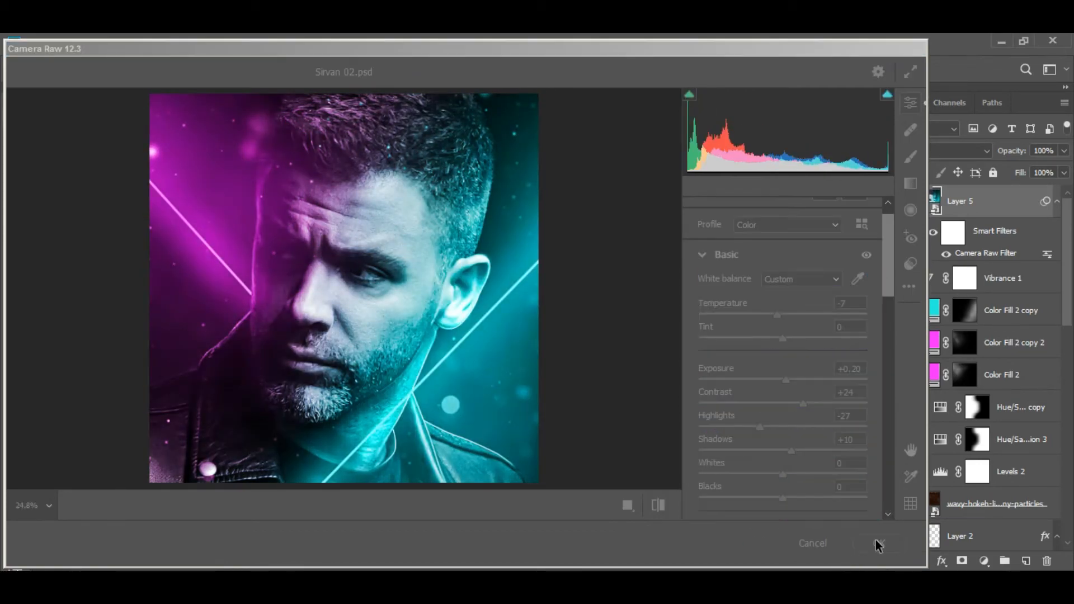
- Add an Exposure adjustment layer above Layer 5 with an offset of +0.004
click(984, 561)
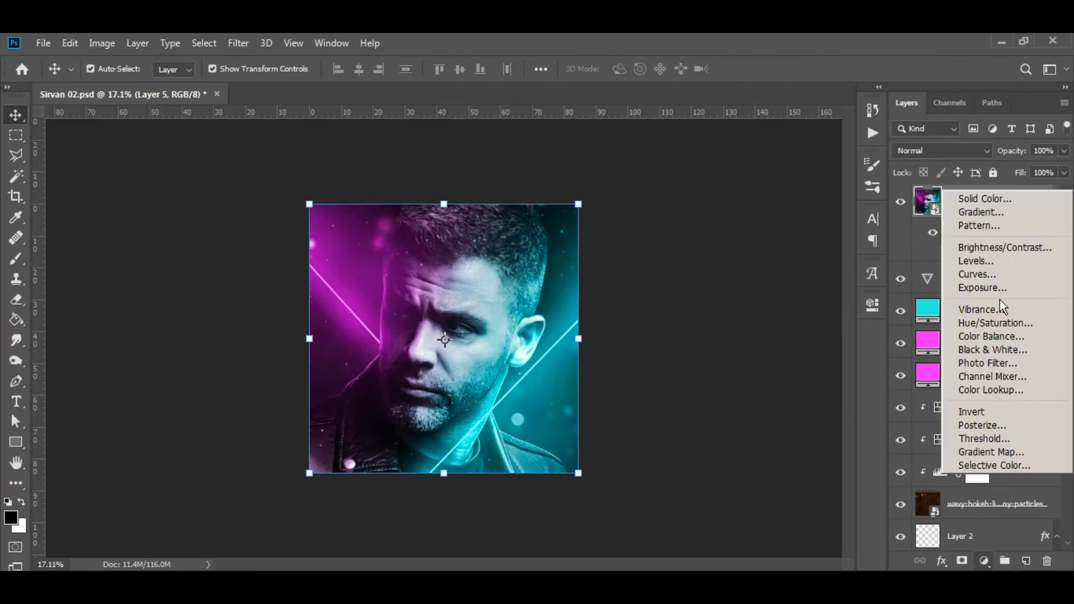
click(976, 274)
text(0.004)
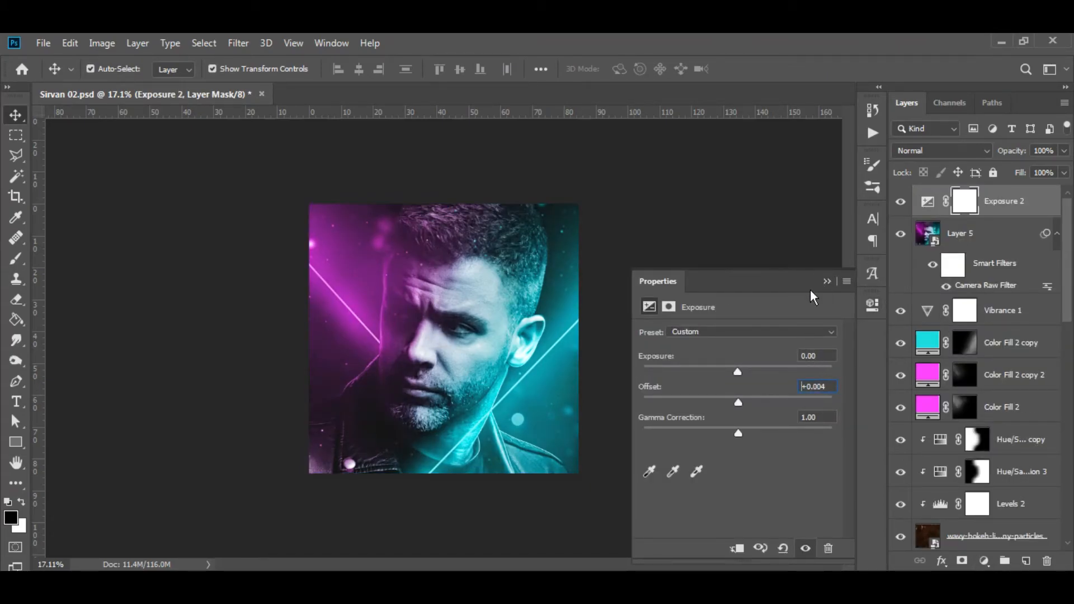
click(826, 281)
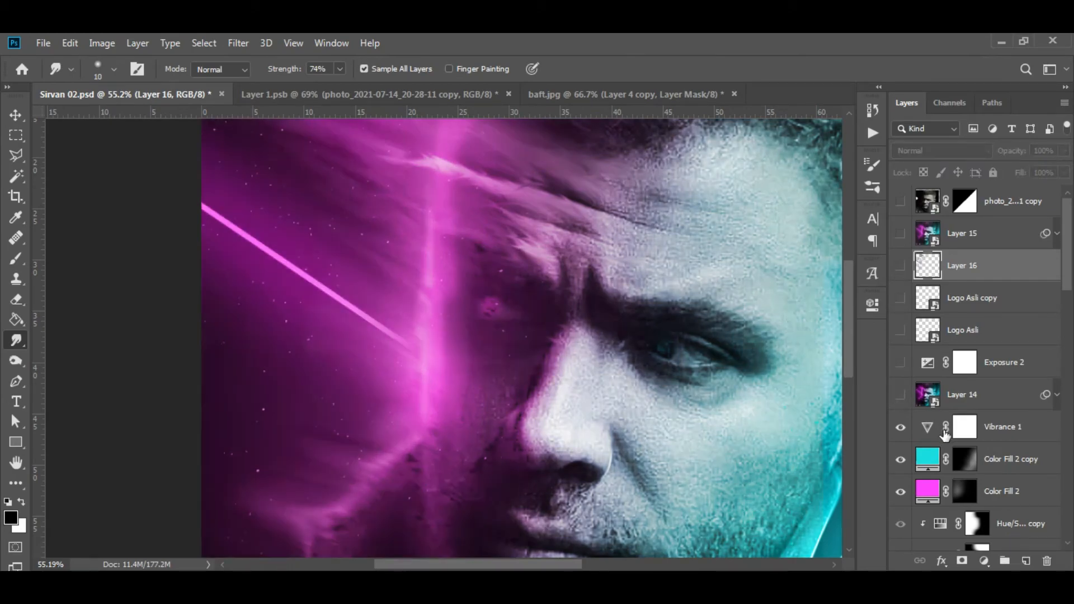
- Compare the forehead streaks with Layer 1 copy hidden and shown, then select that layer
scroll(946, 428, down, 10)
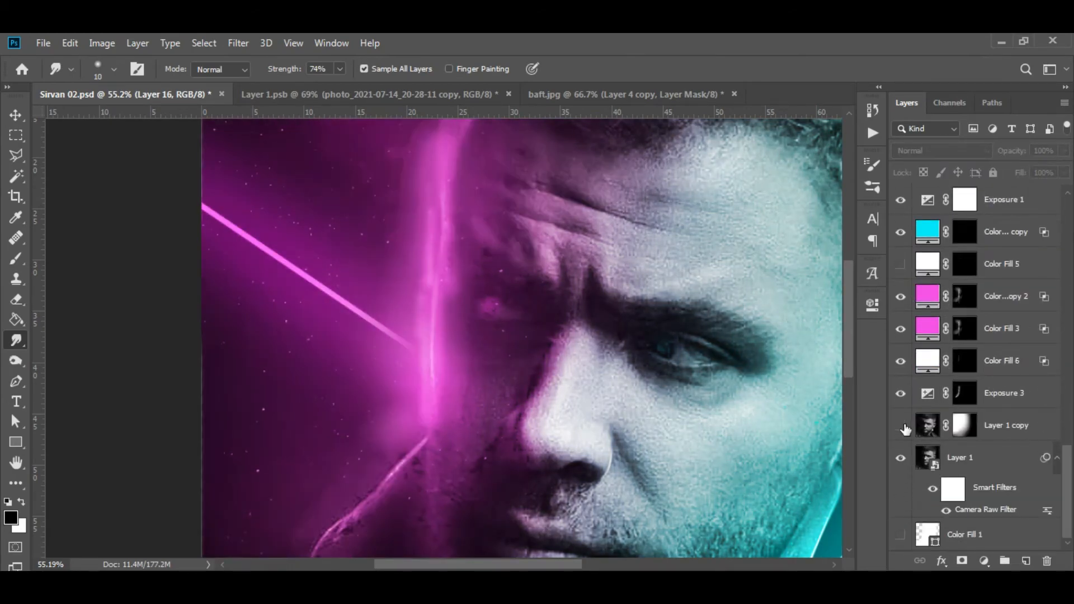
drag(479, 327, 476, 301)
click(902, 428)
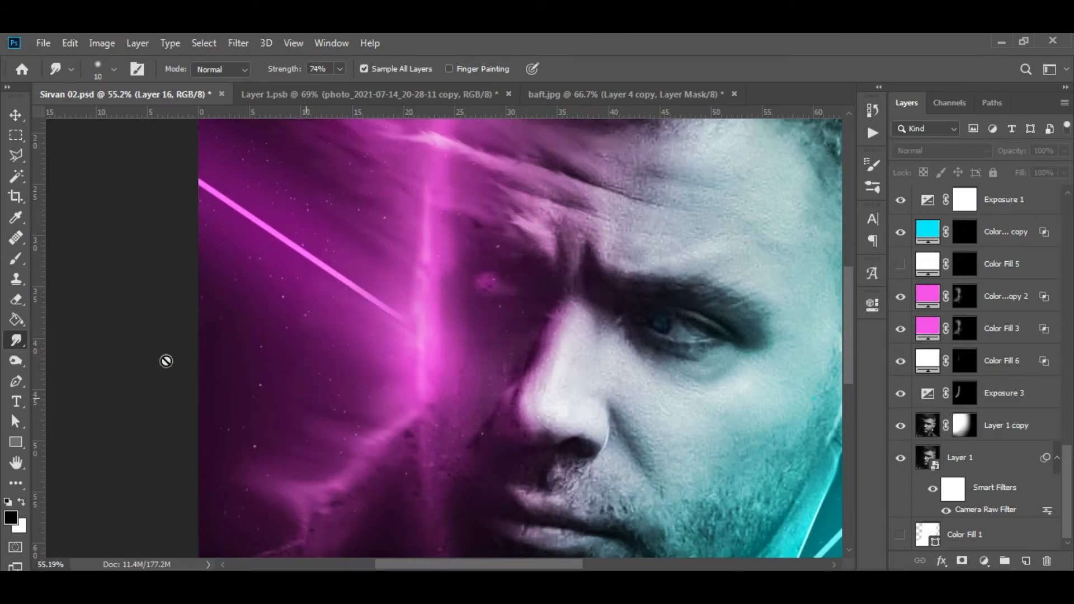
click(929, 432)
scroll(444, 312, up, 3)
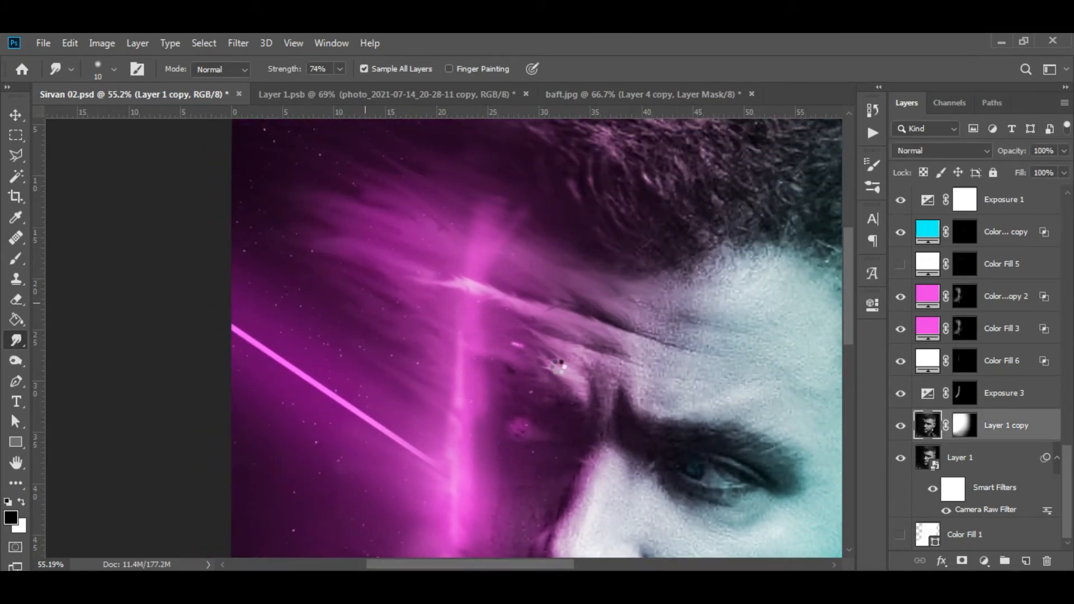
drag(489, 352, 380, 363)
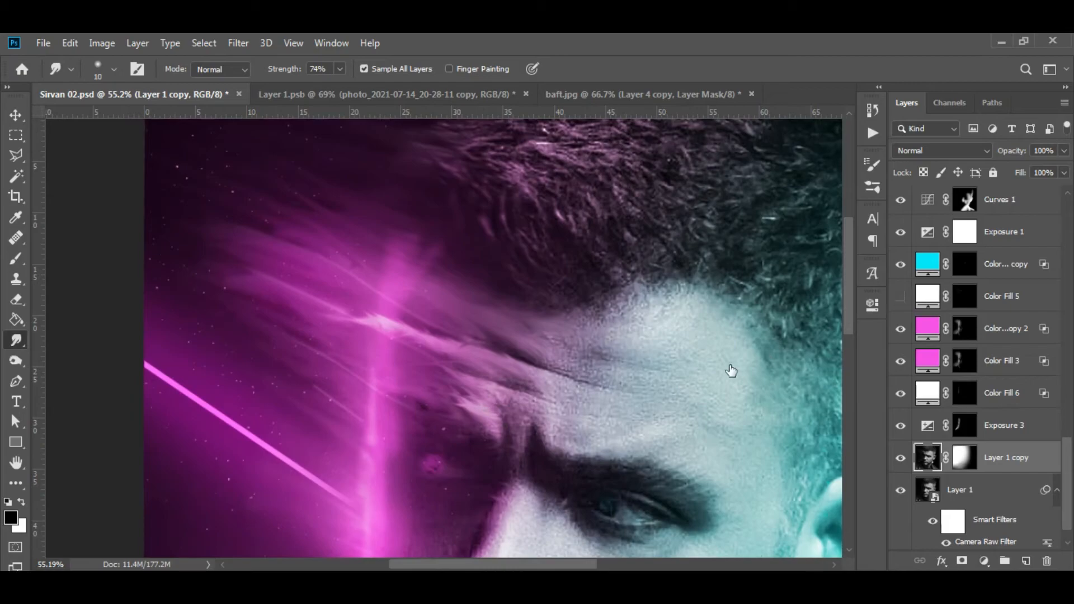
- Delete the hidden Color Fill 5 layer
click(1005, 298)
key(Delete)
- Make Layer 14, Exposure 2, Logo Asli, Logo Asli copy and Layer 16 visible, and save the document
scroll(989, 320, up, 4)
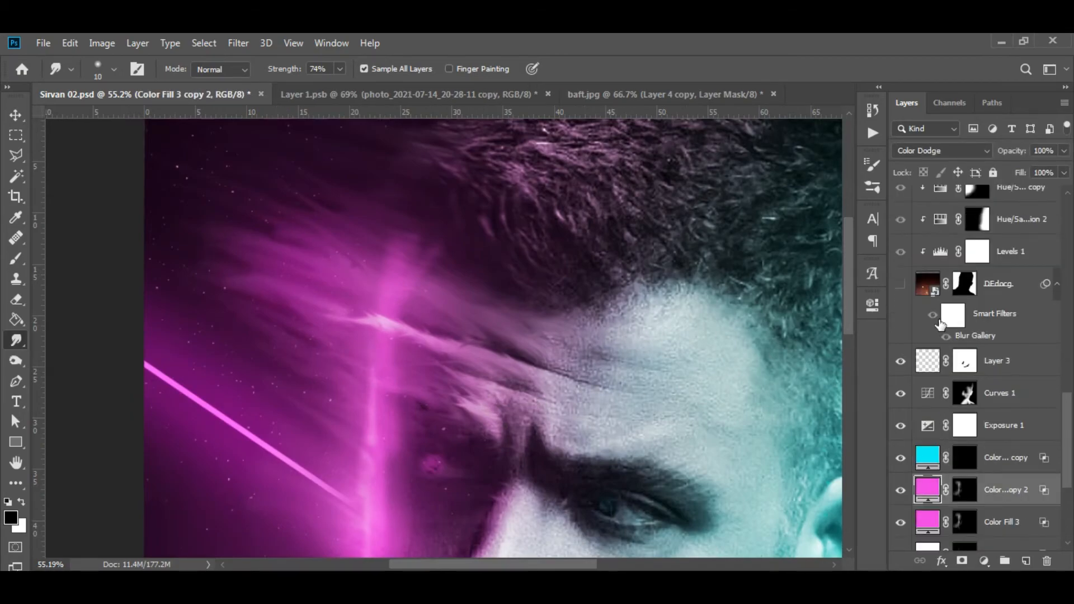
scroll(942, 324, up, 6)
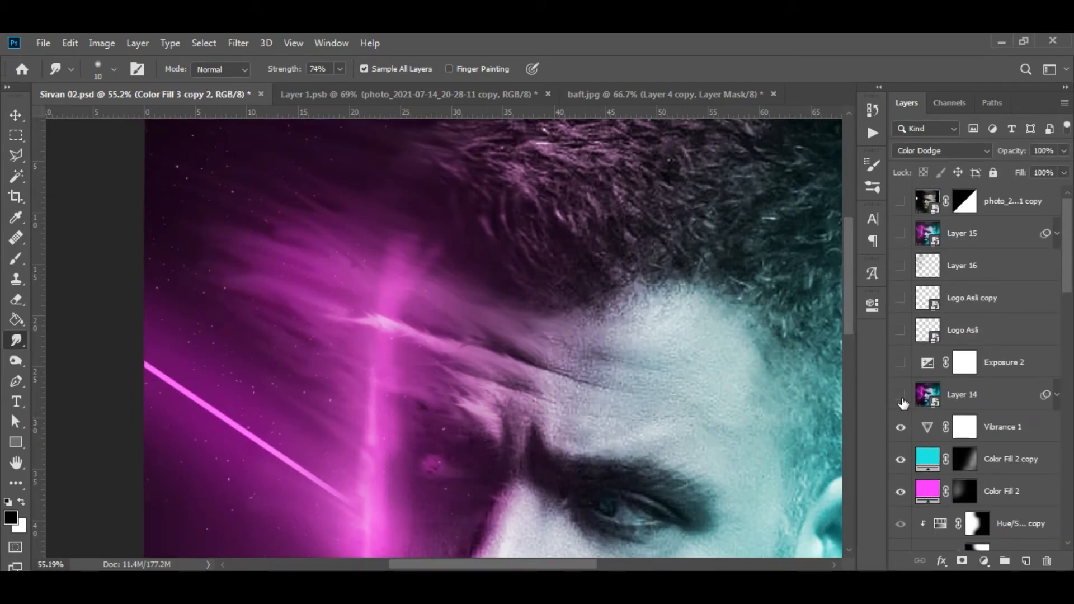
drag(567, 423, 870, 353)
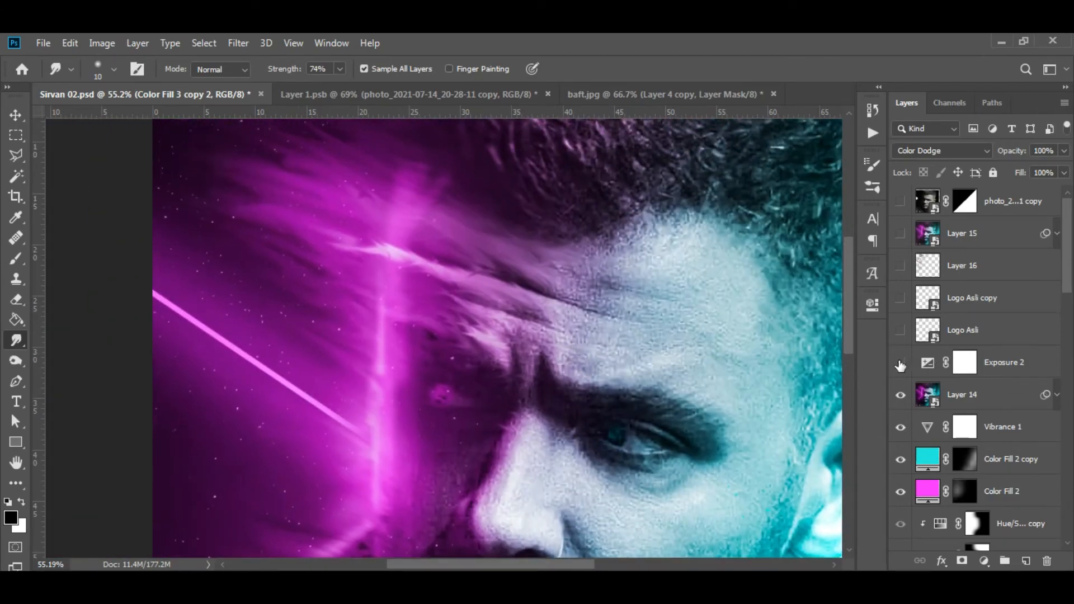
click(901, 364)
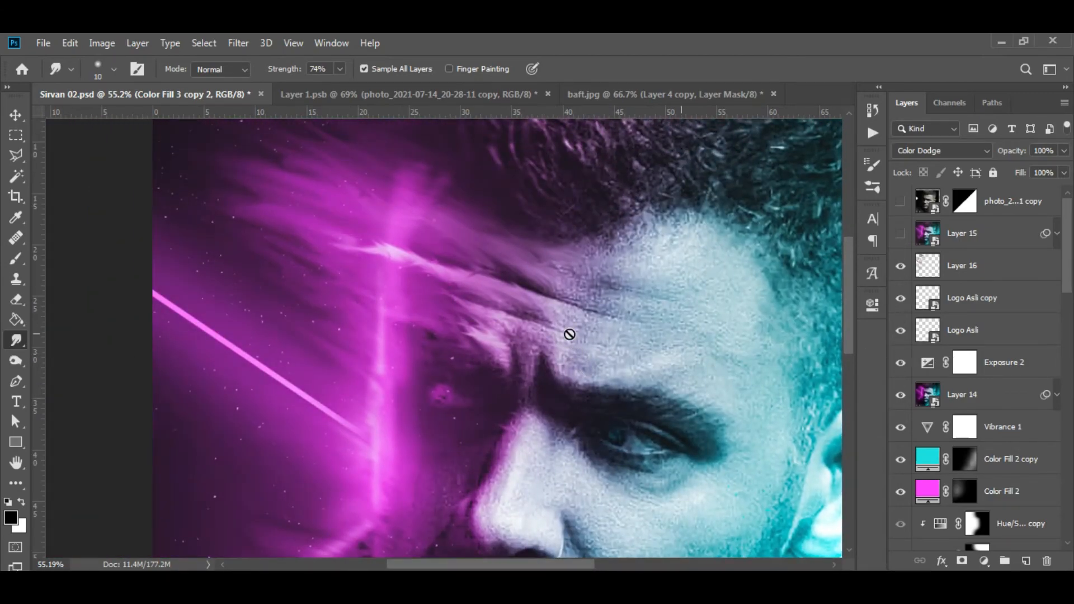
drag(432, 278, 493, 361)
drag(581, 316, 526, 266)
key(ctrl+s)
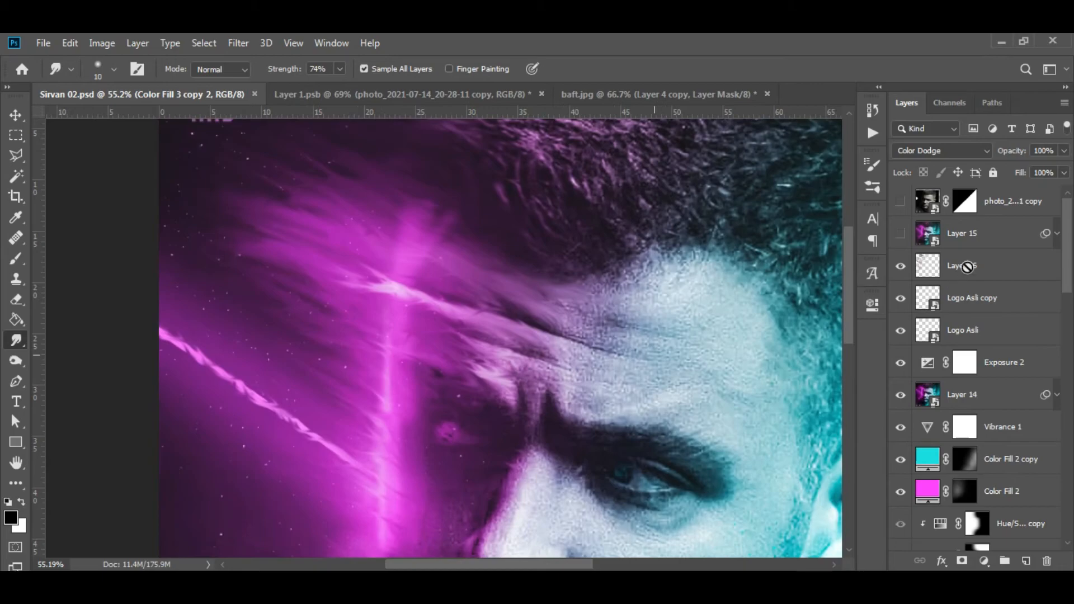
- On Layer 16, smudge the magenta forehead streaks outward into fine strands with a 10 px brush at 74% strength
click(967, 267)
scroll(389, 283, up, 2)
drag(371, 263, 512, 375)
key(bracketright)
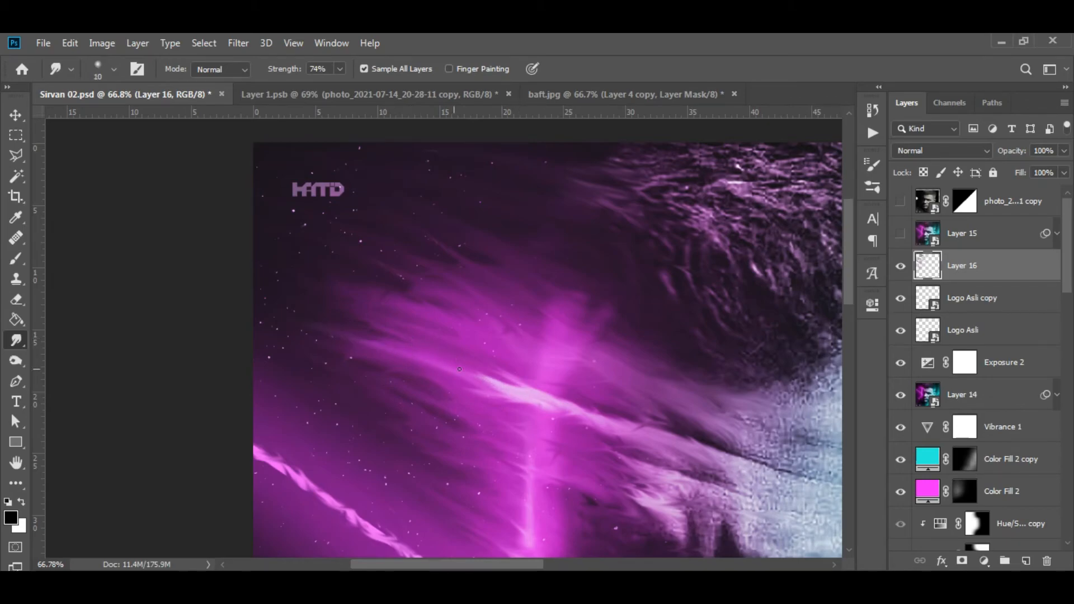
scroll(540, 319, down, 8)
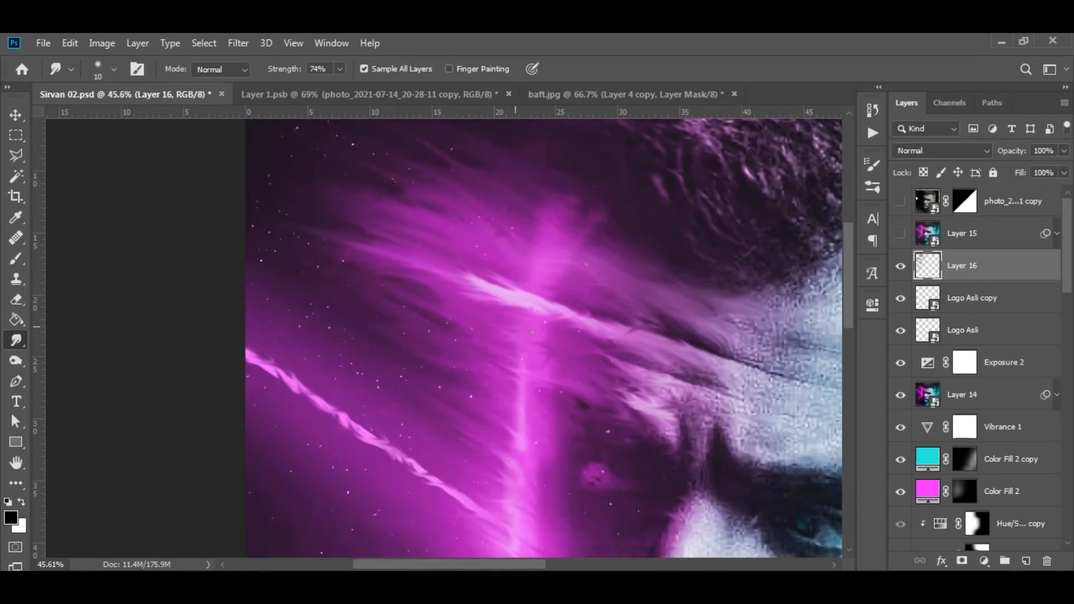
scroll(340, 273, up, 3)
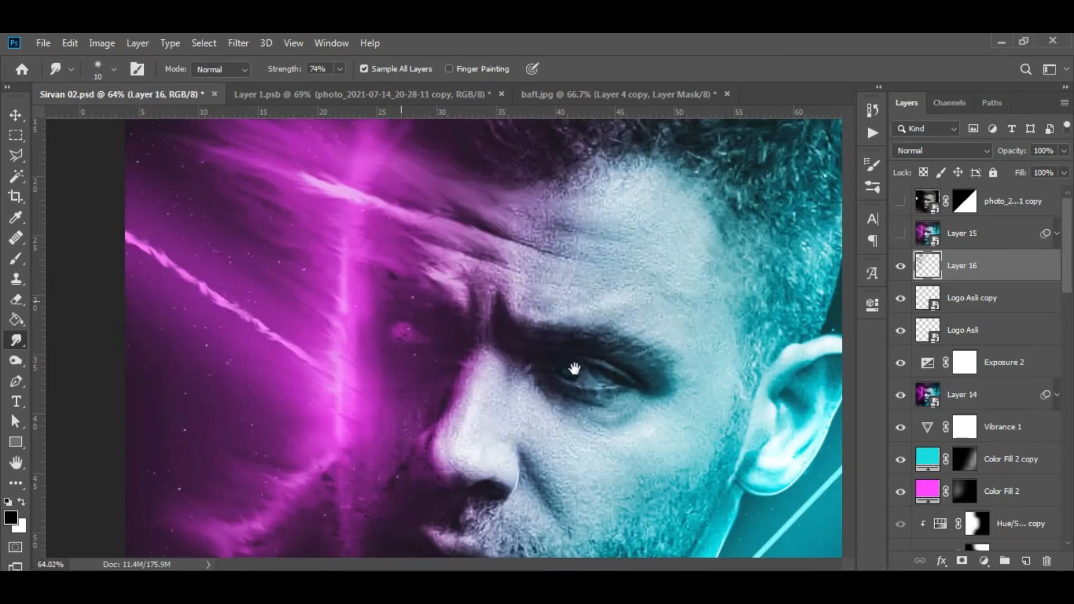
scroll(448, 319, up, 2)
scroll(470, 397, up, 1)
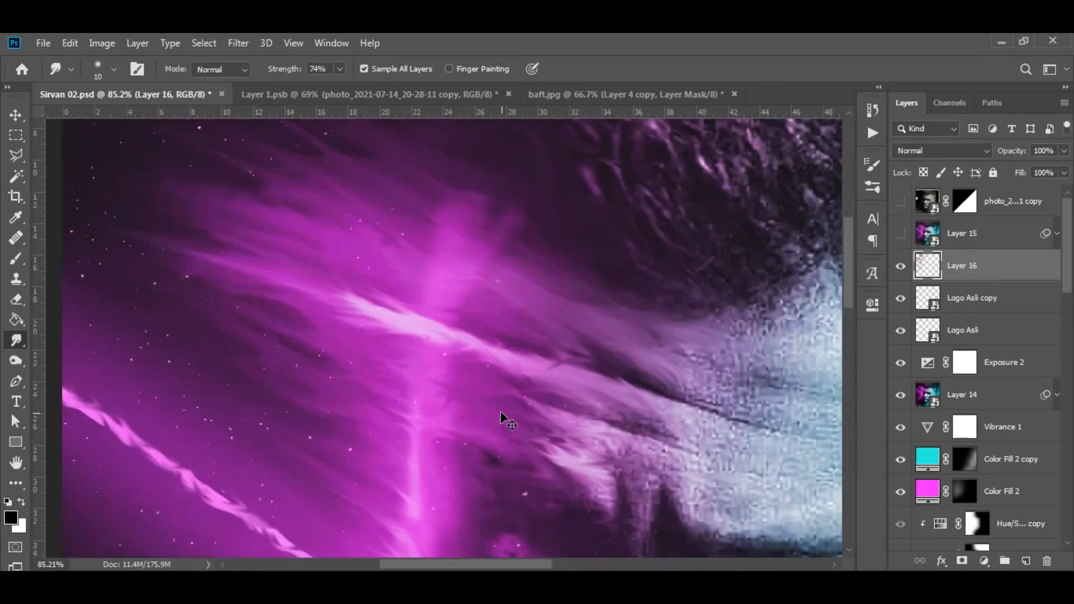
scroll(498, 414, up, 1)
mouse_move(446, 342)
mouse_down()
mouse_move(387, 306)
mouse_move(464, 350)
mouse_move(471, 342)
mouse_move(288, 282)
mouse_move(341, 284)
mouse_up()
drag(401, 309, 359, 284)
drag(442, 320, 359, 287)
drag(437, 316, 334, 279)
drag(444, 328, 448, 272)
drag(633, 417, 564, 392)
mouse_move(603, 408)
mouse_down()
mouse_move(559, 397)
mouse_move(579, 387)
mouse_up()
- Smudge the vertical magenta glow beside the face into short feathery strands along its length
drag(494, 529, 521, 352)
drag(473, 321, 508, 346)
drag(485, 332, 456, 311)
drag(473, 281, 510, 306)
mouse_move(487, 289)
mouse_down()
mouse_move(459, 271)
mouse_move(467, 233)
mouse_move(459, 280)
mouse_up()
mouse_move(461, 296)
mouse_down()
mouse_move(479, 349)
mouse_move(519, 376)
mouse_up()
mouse_move(490, 340)
mouse_down()
mouse_move(463, 329)
mouse_move(476, 341)
mouse_up()
drag(505, 412, 473, 232)
mouse_move(458, 317)
mouse_down()
mouse_move(477, 332)
mouse_move(437, 341)
mouse_up()
drag(460, 355, 482, 374)
drag(458, 307, 474, 321)
drag(460, 299, 418, 280)
drag(476, 292, 493, 307)
mouse_move(476, 287)
mouse_down()
mouse_move(448, 266)
mouse_move(433, 212)
mouse_up()
scroll(458, 252, up, 5)
drag(475, 421, 417, 370)
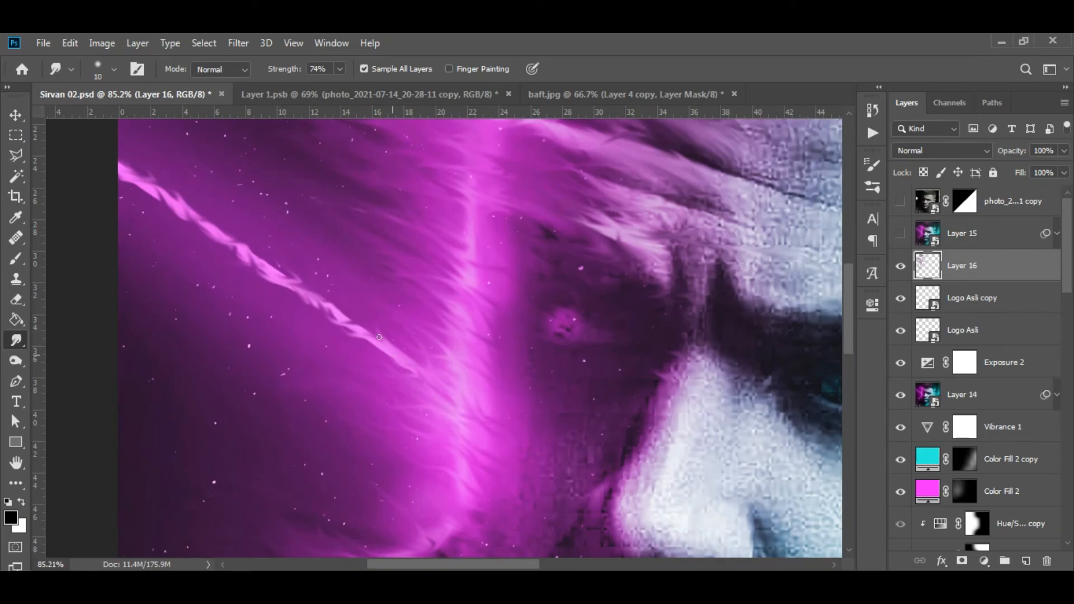
- Refine the smudged strands along the diagonal magenta line, the lower vertical glow and the shoulder edge
scroll(321, 295, down, 3)
scroll(322, 294, down, 3)
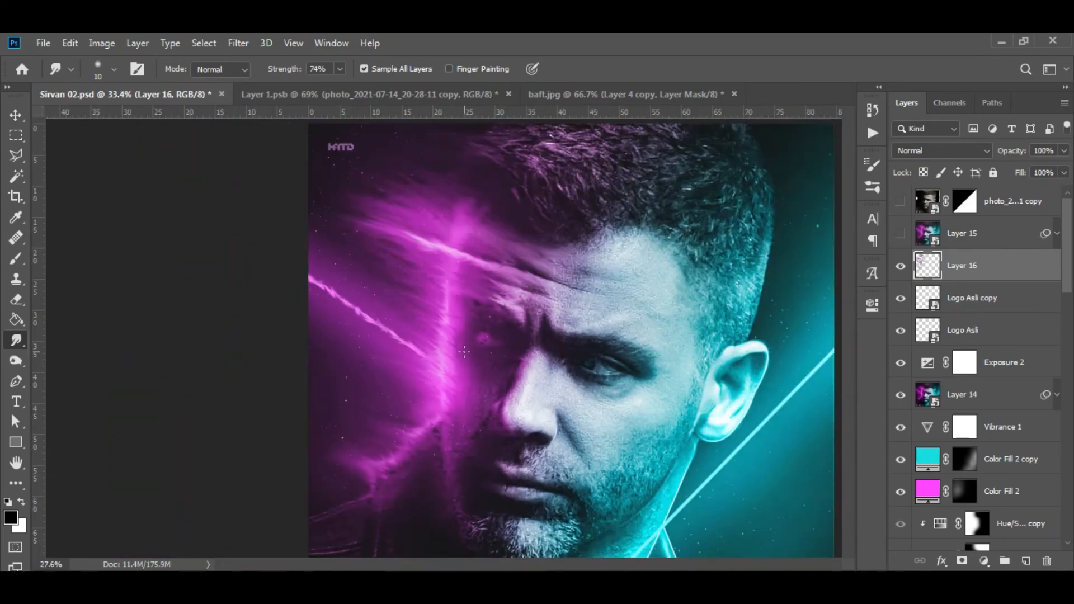
scroll(488, 304, up, 5)
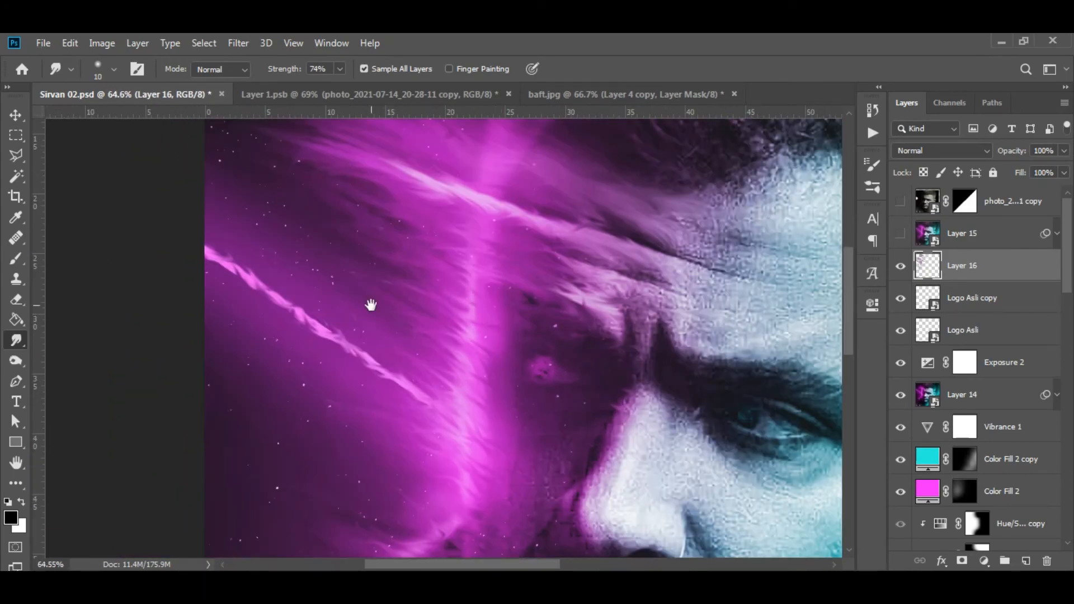
scroll(487, 304, down, 5)
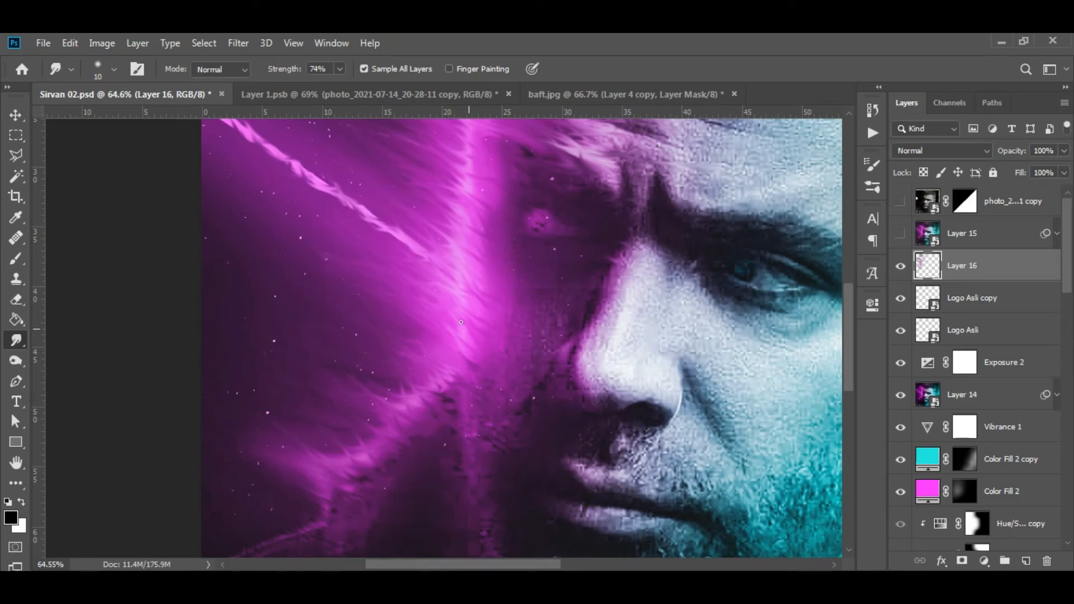
scroll(465, 327, up, 3)
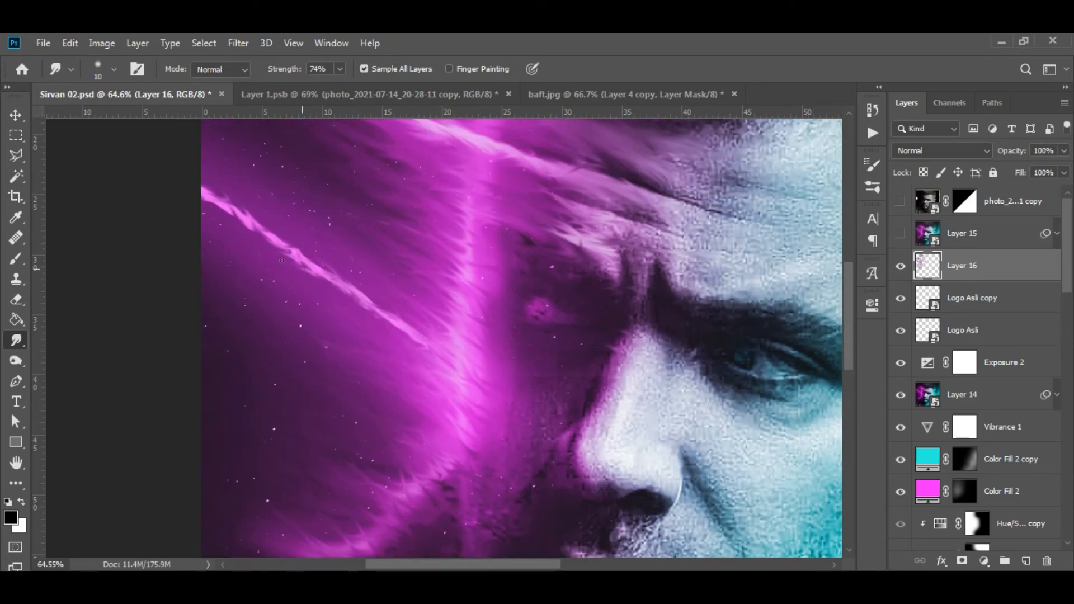
scroll(445, 328, up, 3)
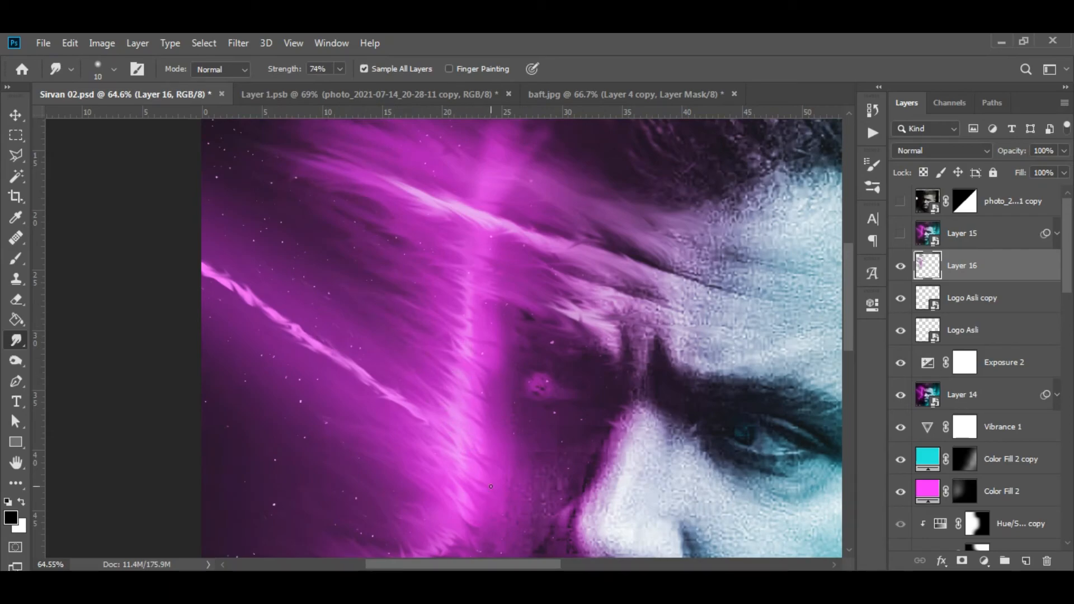
key(ctrl+0)
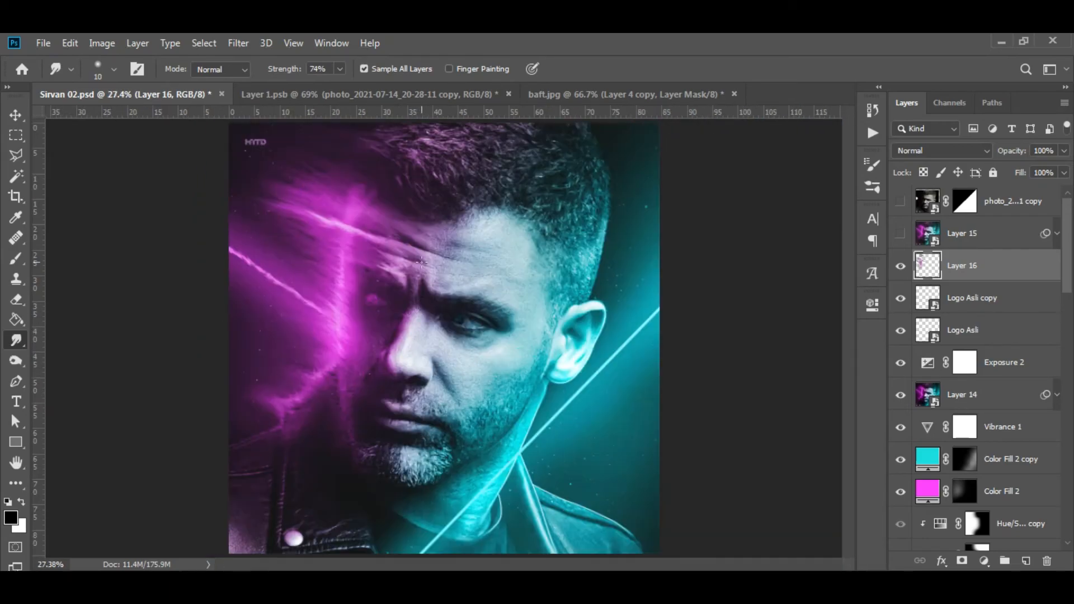
- Smudge the magenta glow above the jacket shoulder outward with an enlarged brush, then reduce the brush to 20 px
scroll(282, 417, up, 10)
drag(319, 510, 460, 443)
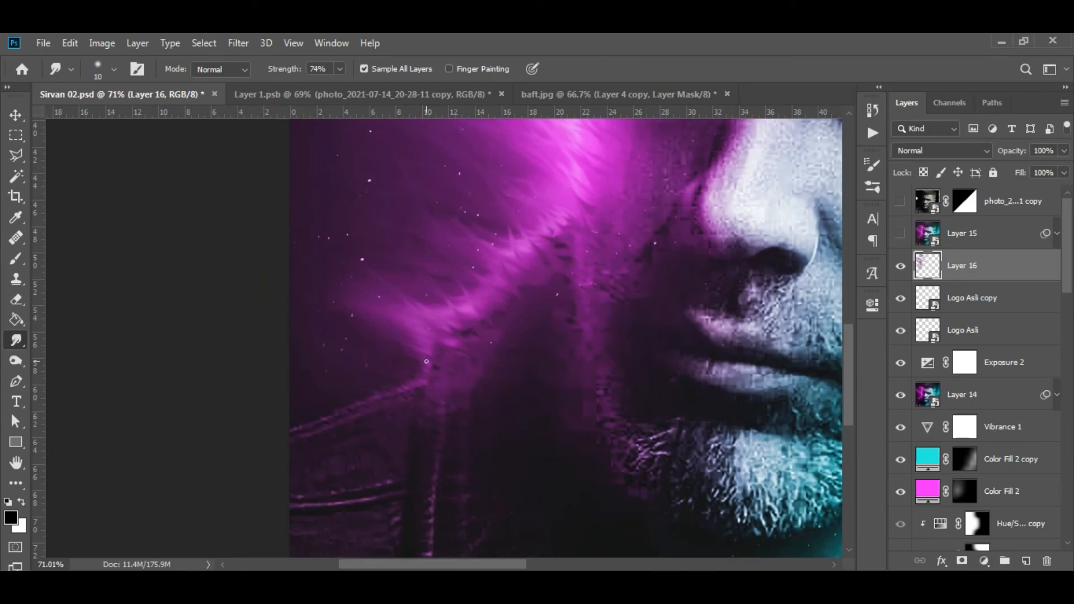
key(bracketright)
key(bracketright)
key(bracketright)
key(bracketright)
key(bracketright)
key(bracketright)
key(bracketright)
drag(382, 398, 318, 375)
drag(412, 385, 302, 336)
key(bracketleft)
key(bracketleft)
key(bracketleft)
key(bracketleft)
key(bracketleft)
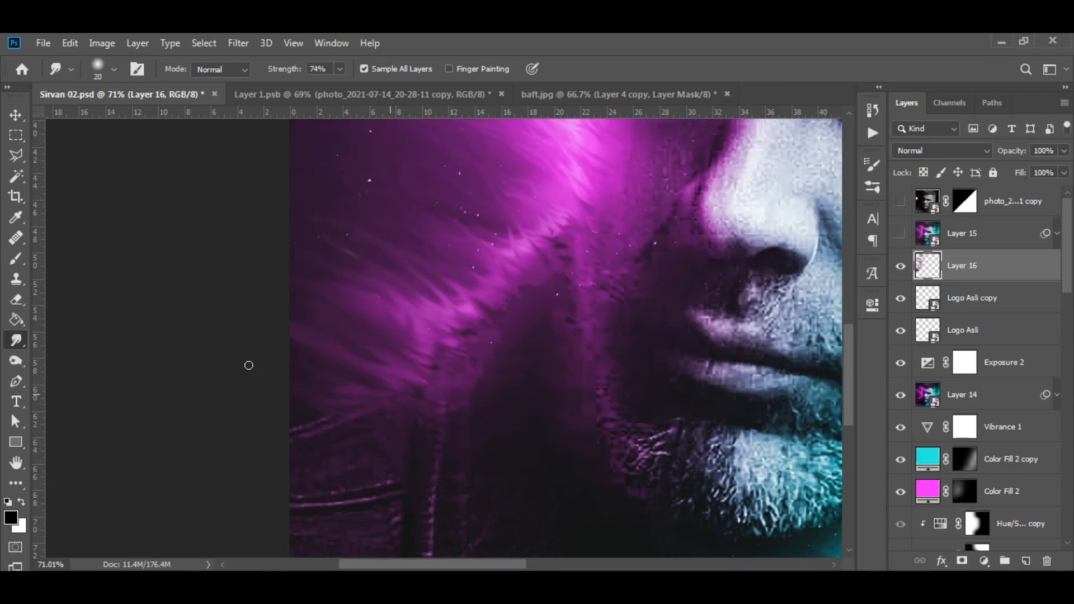
- Reduce the smudge brush to 9 px and smudge the upper magenta glow on Layer 16 outward toward the logo in the image's corner
scroll(420, 368, down, 10)
scroll(420, 368, down, 2)
scroll(262, 369, up, 5)
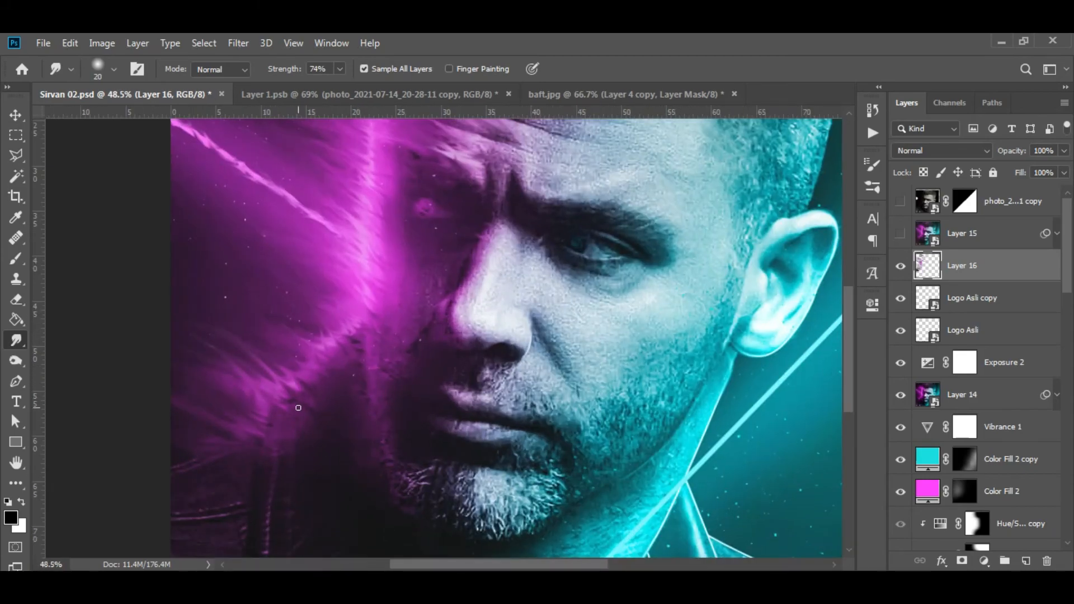
scroll(314, 410, up, 3)
key(bracketleft)
key(bracketleft)
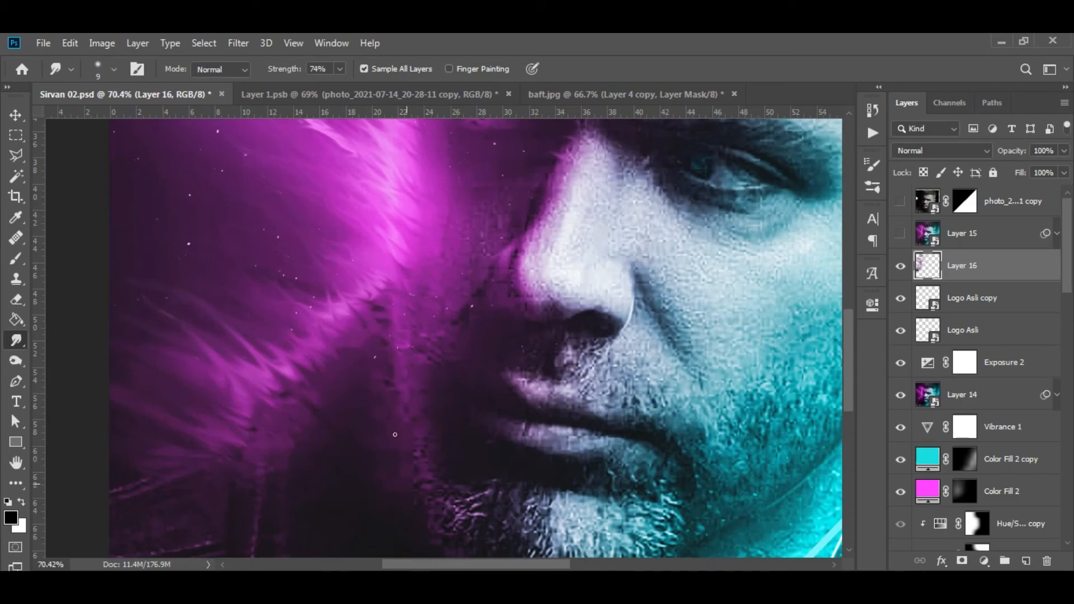
drag(461, 228, 511, 361)
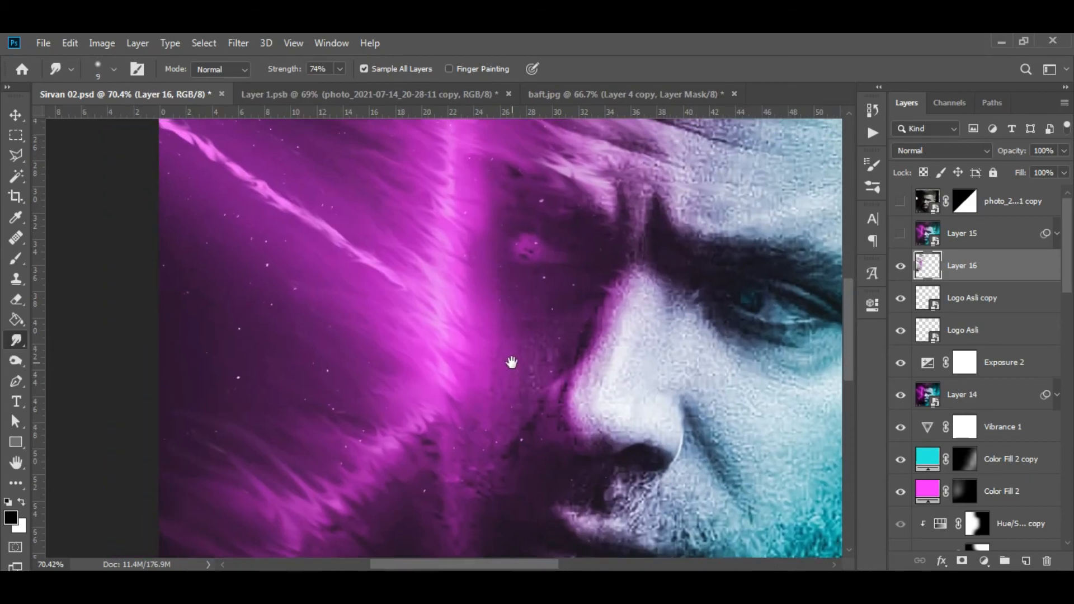
scroll(530, 307, down, 5)
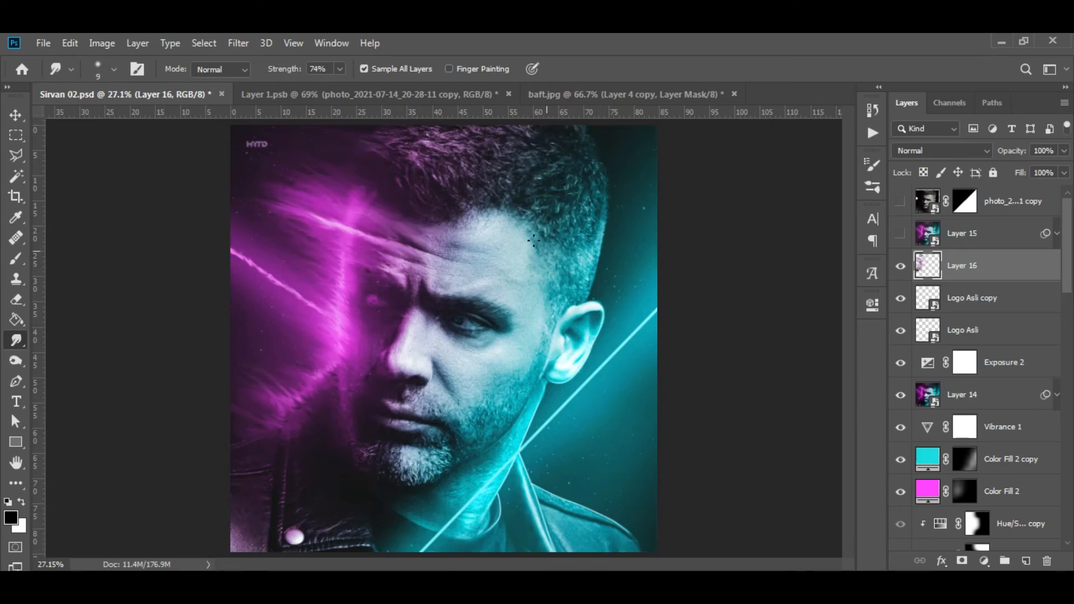
scroll(492, 355, up, 5)
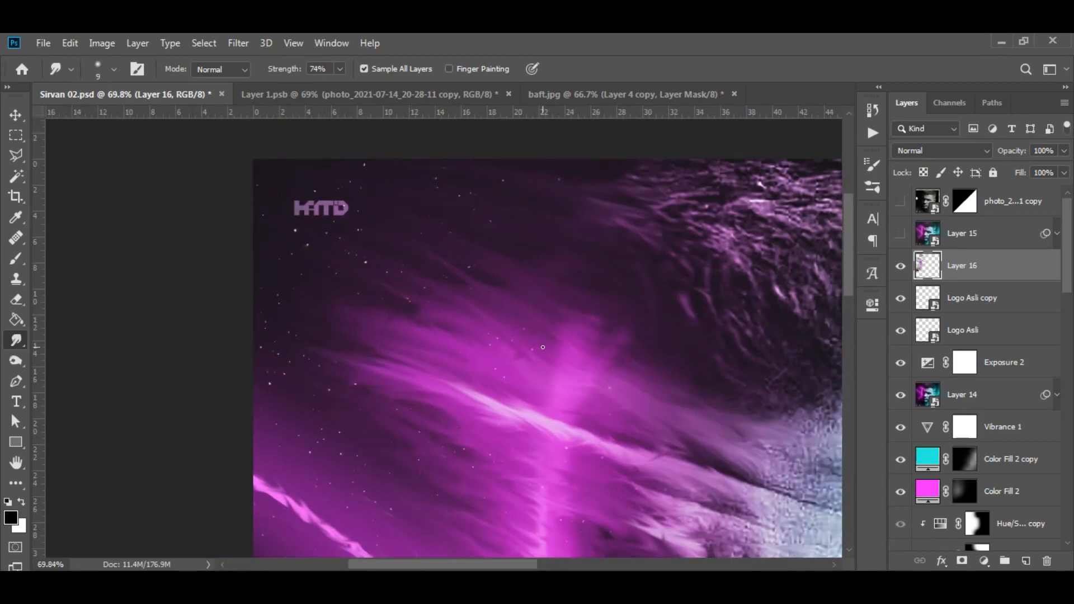
drag(391, 244, 299, 196)
drag(434, 312, 297, 210)
- Move the Logo Asli and Logo Asli copy layers above Layer 16, and reselect Layer 16
click(953, 302)
shift+click(969, 325)
drag(967, 312, 959, 258)
click(917, 339)
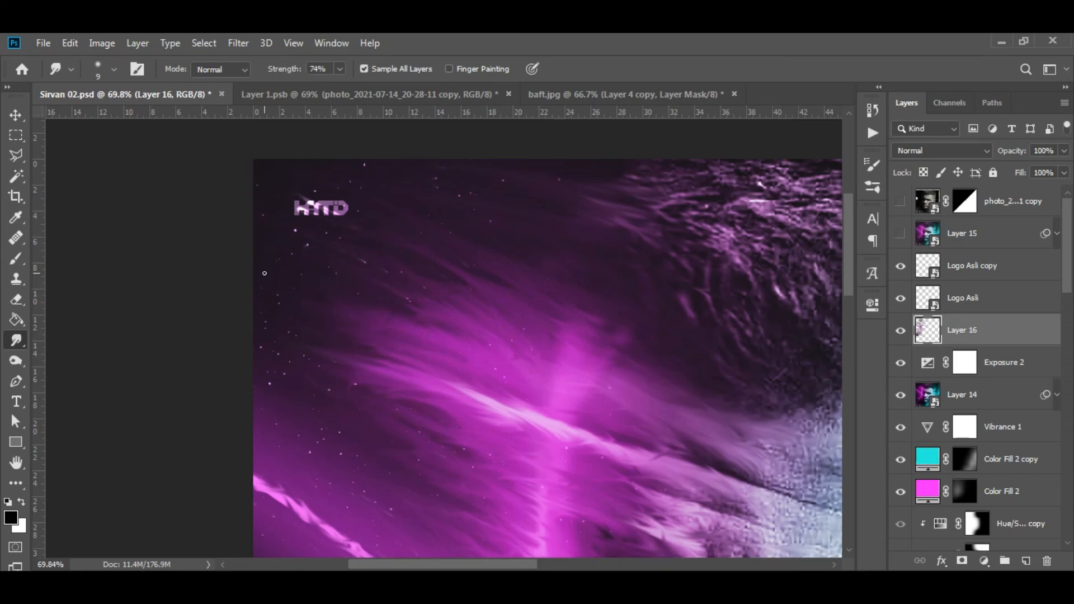
- Smudge fine strands around the crossing of the magenta forehead streak and the vertical glow, and switch to the Move tool
scroll(550, 421, down, 2)
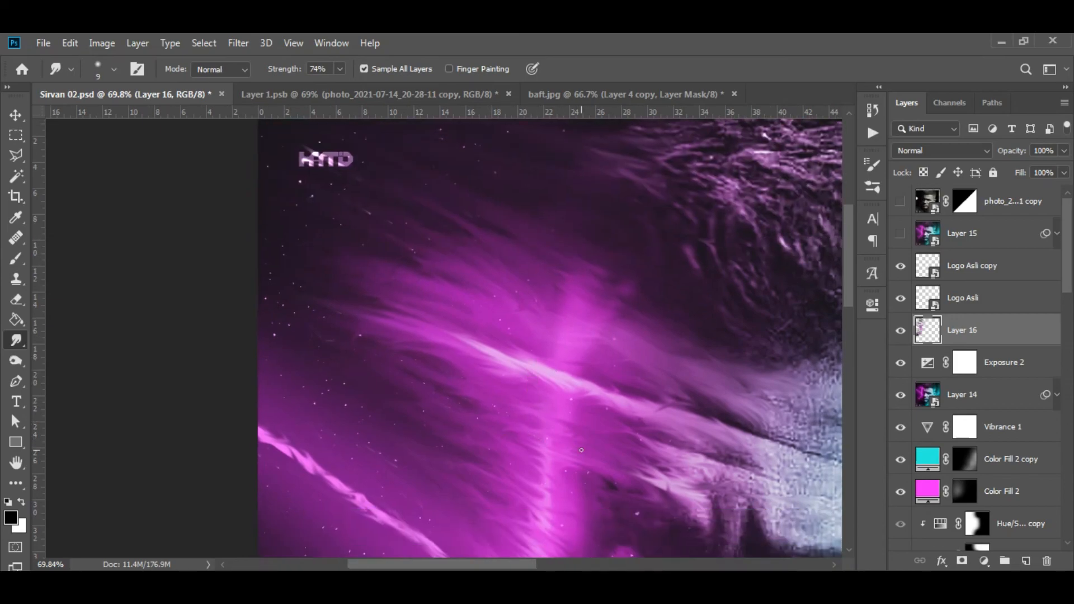
drag(546, 439, 526, 445)
mouse_move(658, 472)
mouse_down()
mouse_move(637, 460)
mouse_move(664, 441)
mouse_up()
drag(550, 370, 523, 385)
drag(697, 415, 685, 407)
scroll(528, 350, down, 2)
scroll(503, 280, down, 3)
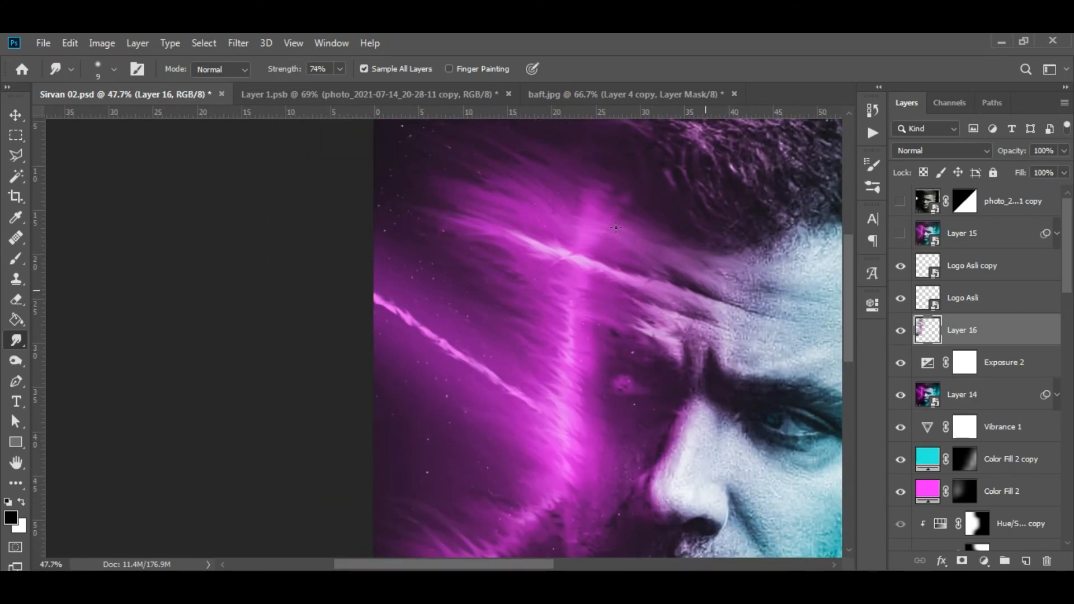
scroll(610, 218, down, 3)
scroll(509, 320, down, 1)
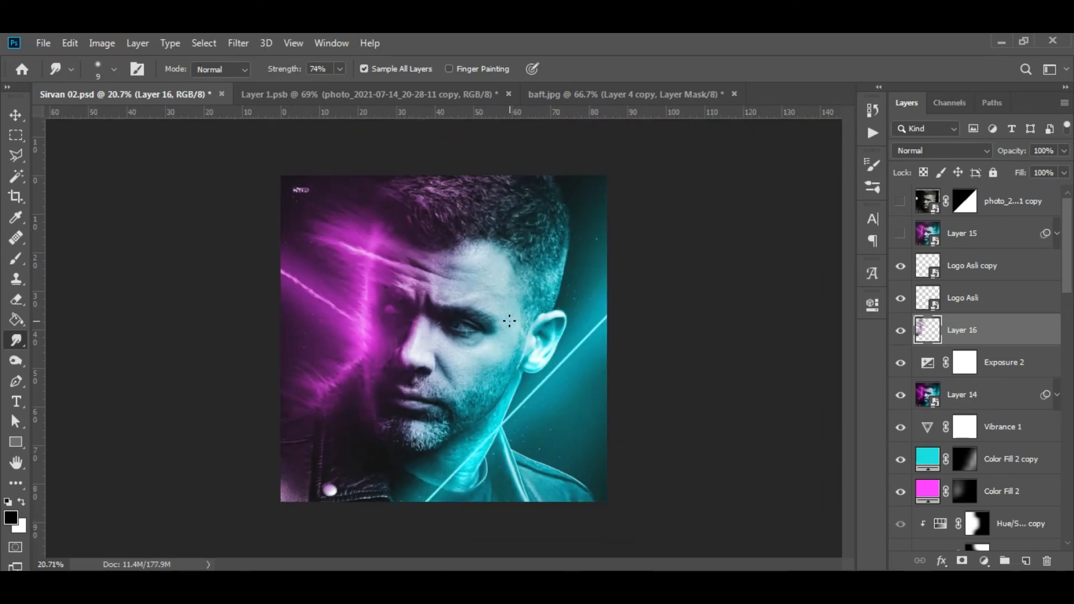
click(15, 115)
click(743, 319)
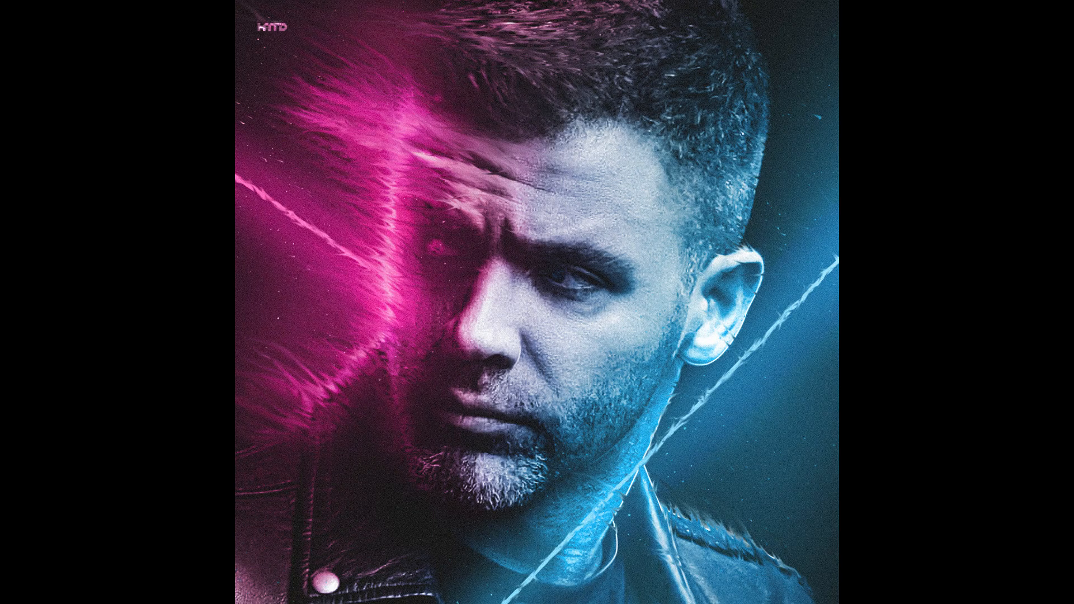